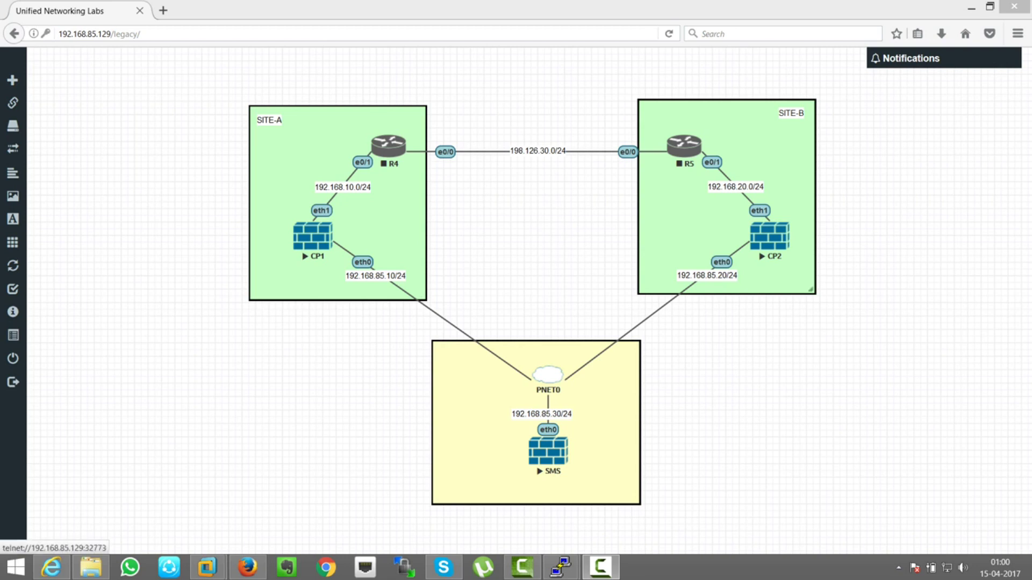
- Nudge the yellow SMS/PNET0 site box slightly up and right, then choose Edit on it
{"action": "left_click", "coordinate": [635, 499]}
{"action": "left_click_drag", "start_coordinate": [635, 499], "coordinate": [648, 493]}
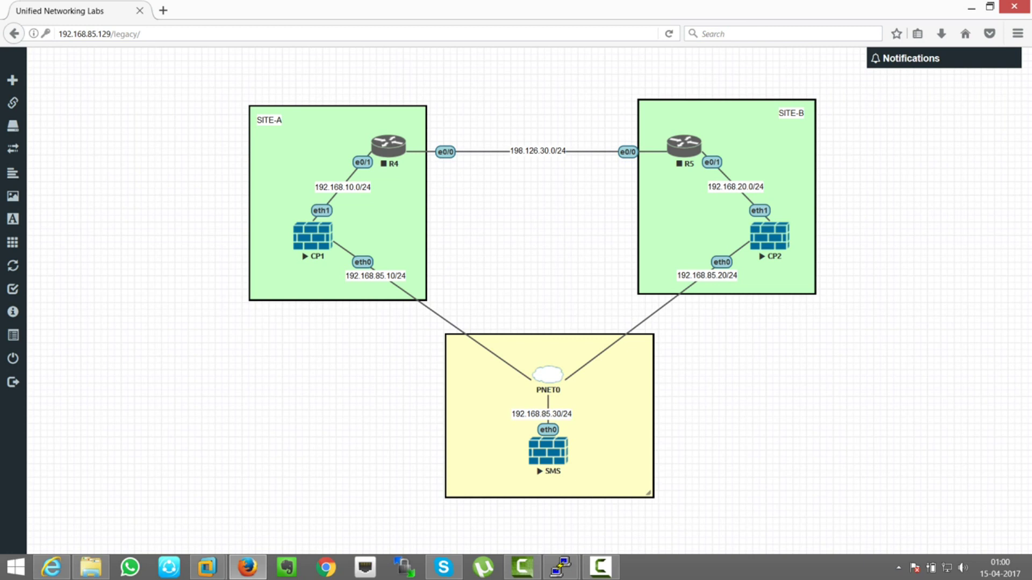
{"action": "right_click", "coordinate": [616, 417]}
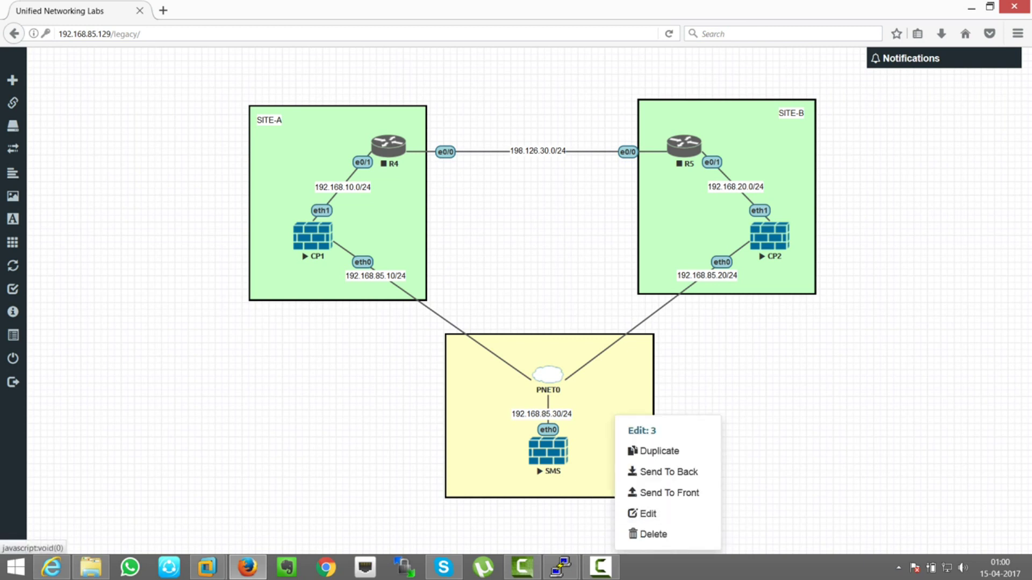
{"action": "left_click", "coordinate": [642, 514]}
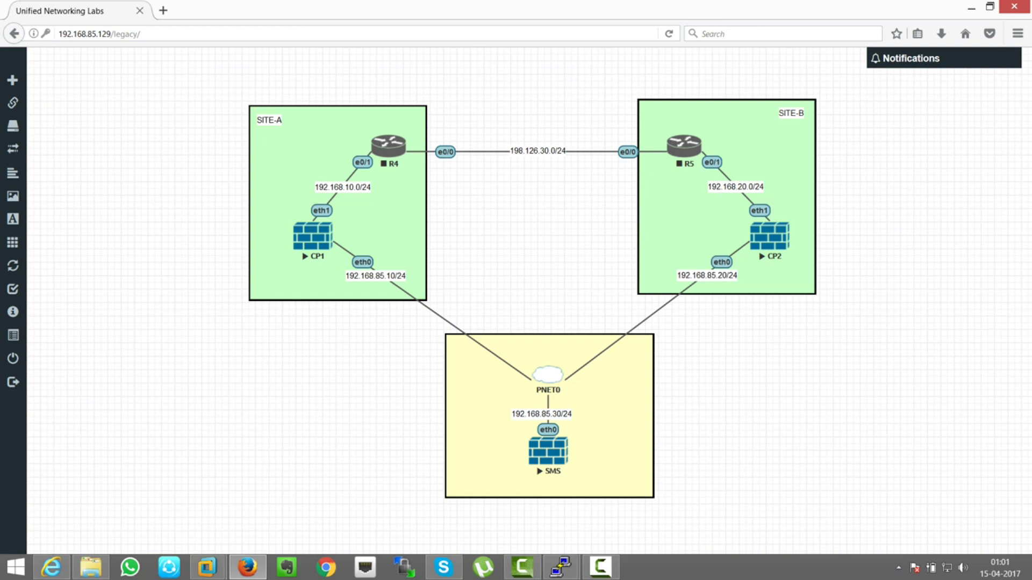
- Open a Command Prompt and ping CP1 at 192.168.85.10, stopping it when unanswered
{"action": "key", "text": "super+r"}
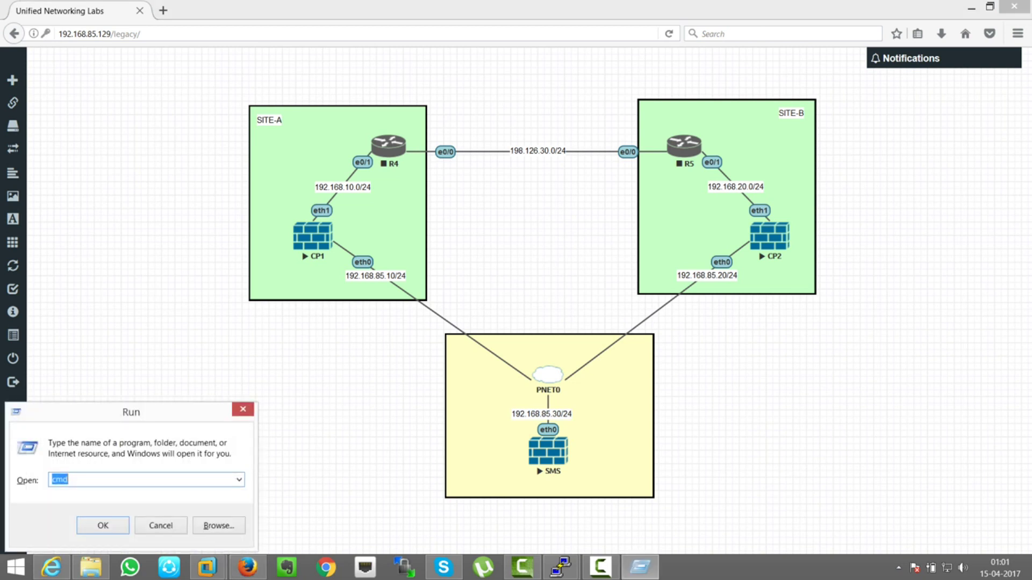
{"action": "key", "text": "Return"}
{"action": "left_click_drag", "start_coordinate": [323, 113], "coordinate": [782, 295]}
{"action": "type", "text": "pin"}
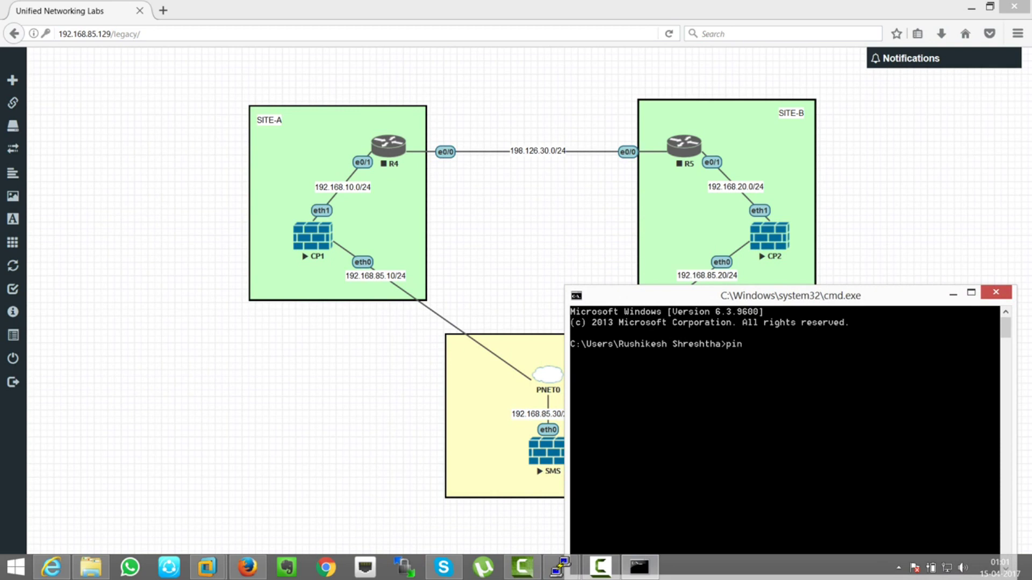
{"action": "type", "text": "g 192.168.85.10"}
{"action": "key", "text": "Return"}
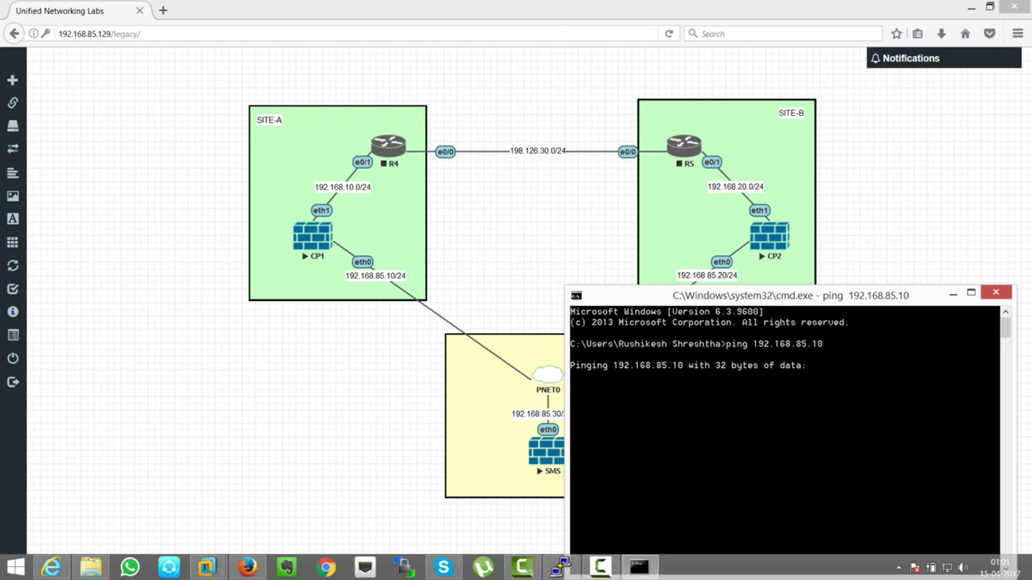
{"action": "key", "text": "ctrl+c"}
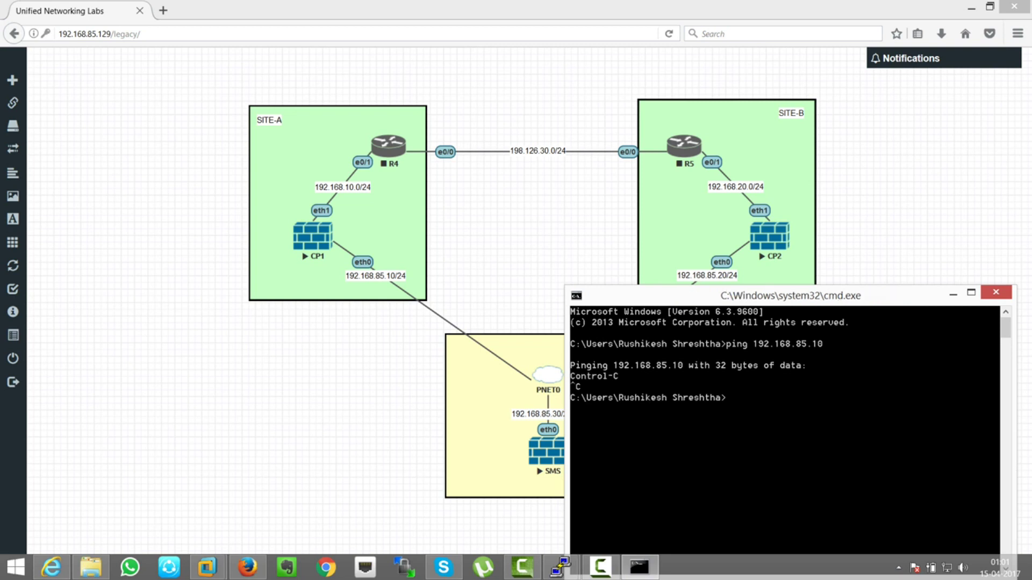
- On the CP1 console, check fw stat and run fw unloadlocal to remove the security policy
{"action": "left_click", "coordinate": [559, 567]}
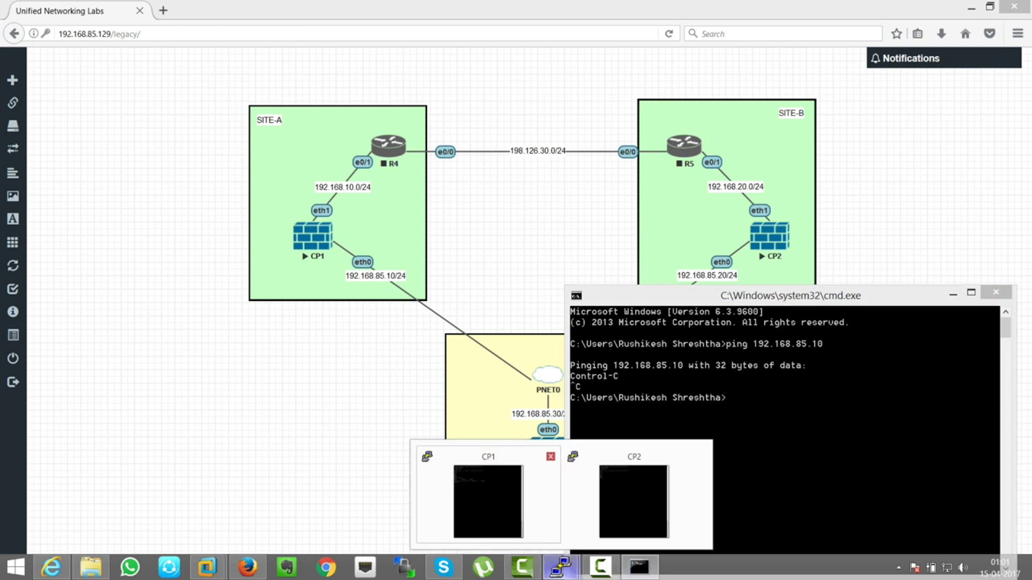
{"action": "left_click", "coordinate": [485, 505]}
{"action": "key", "text": "Return"}
{"action": "key", "text": "Return"}
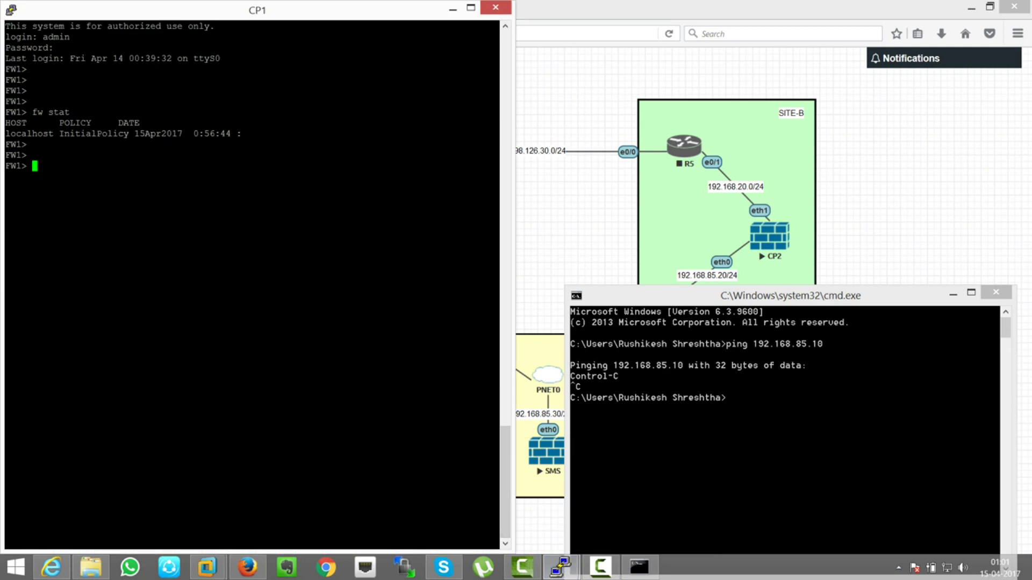
{"action": "key", "text": "Up"}
{"action": "key", "text": "Return"}
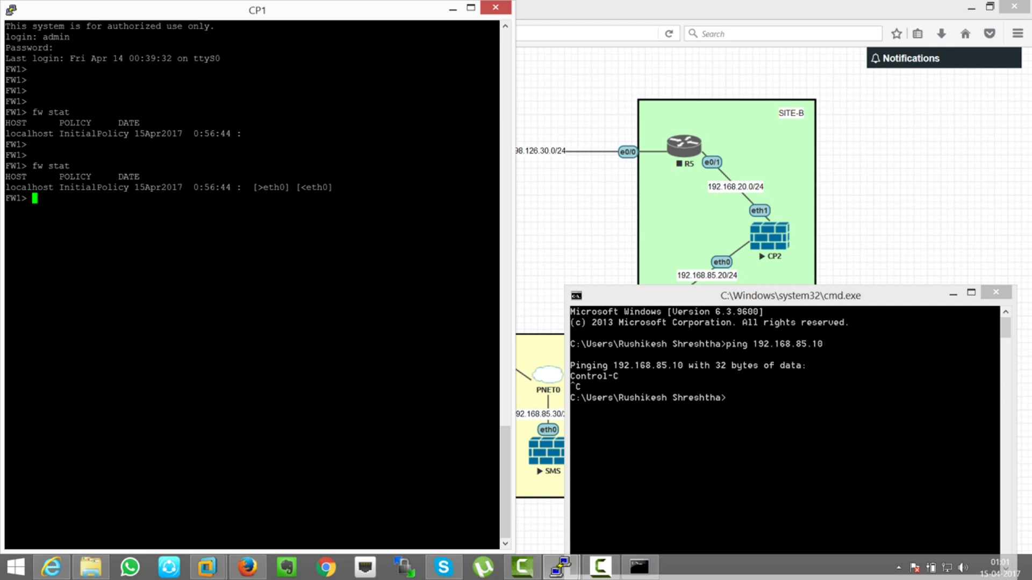
{"action": "key", "text": "Return"}
{"action": "key", "text": "Return"}
{"action": "key", "text": "Return"}
{"action": "type", "text": "fw "}
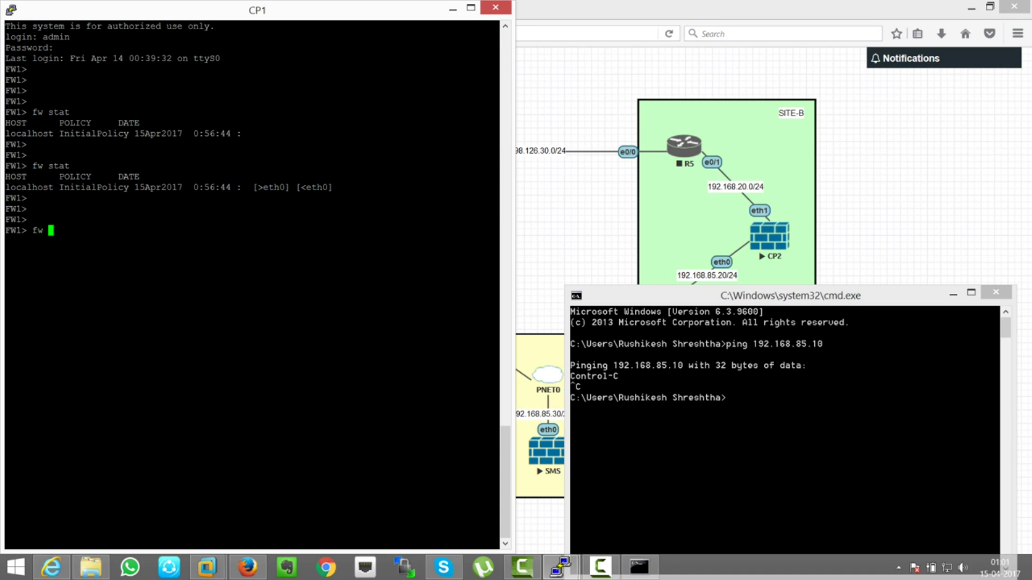
{"action": "type", "text": "unloadlocal"}
{"action": "key", "text": "Return"}
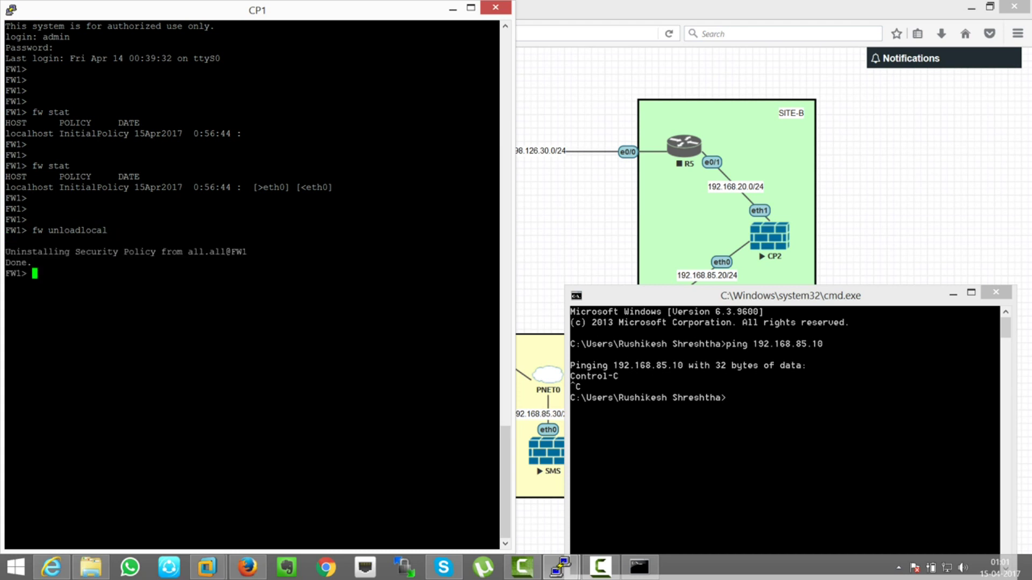
- Re-run the ping to 192.168.85.10, now getting 4 of 4 replies
{"action": "key", "text": "alt+Tab"}
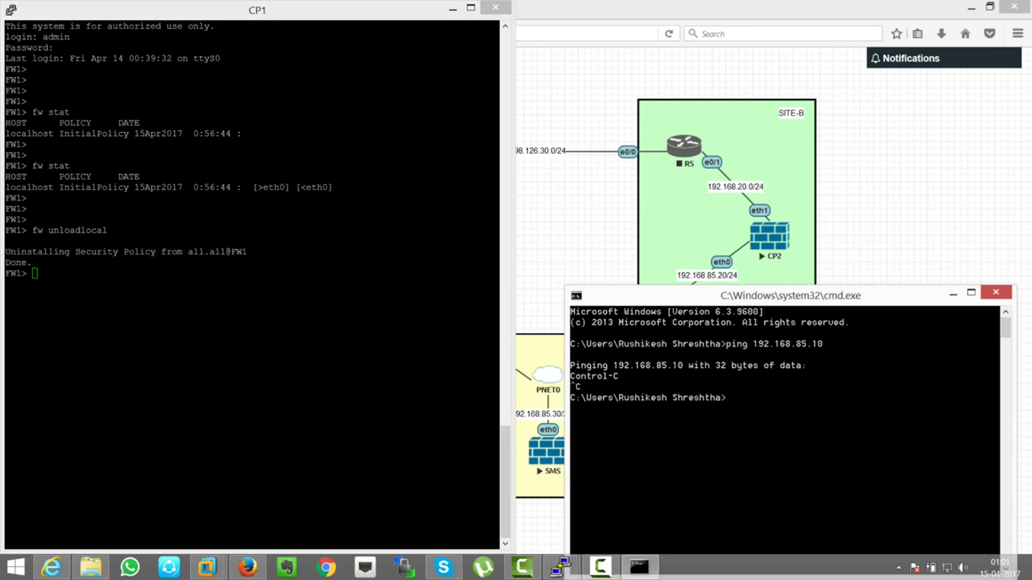
{"action": "key", "text": "Up"}
{"action": "key", "text": "Return"}
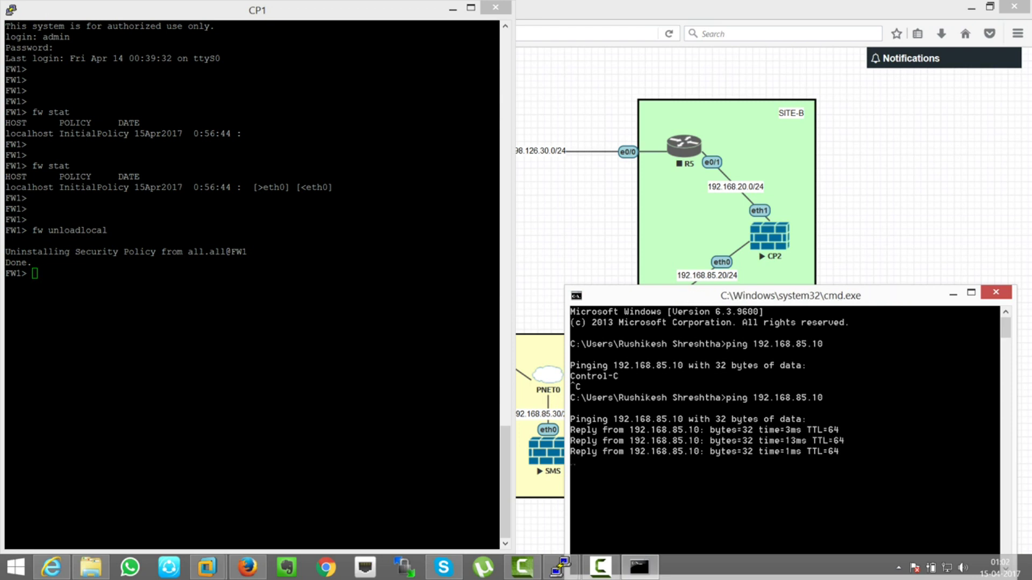
{"action": "key", "text": "alt+Tab"}
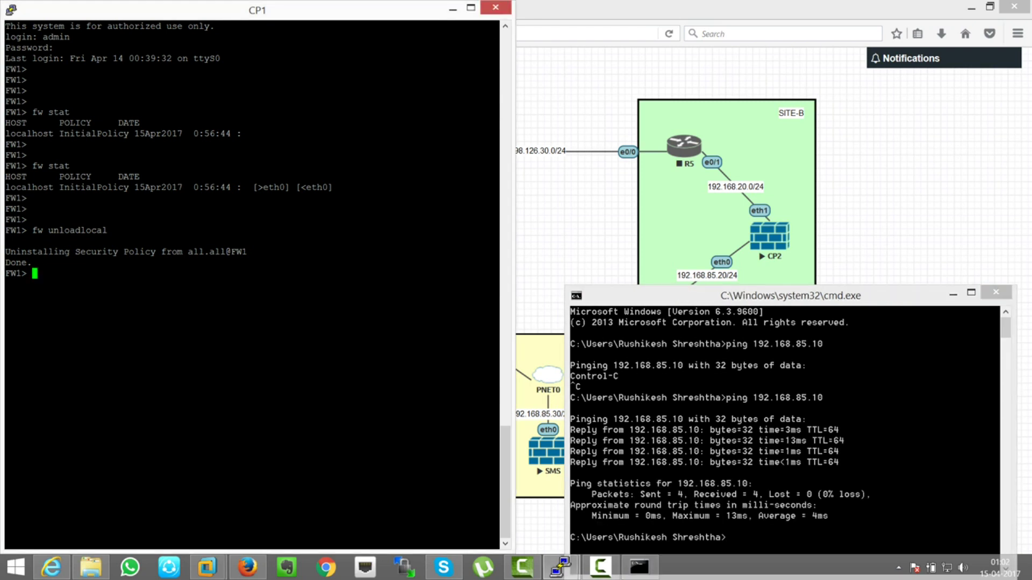
- On the CP2 console, run fw stat to show the installed InitialPolicy
{"action": "mouse_move", "coordinate": [560, 566]}
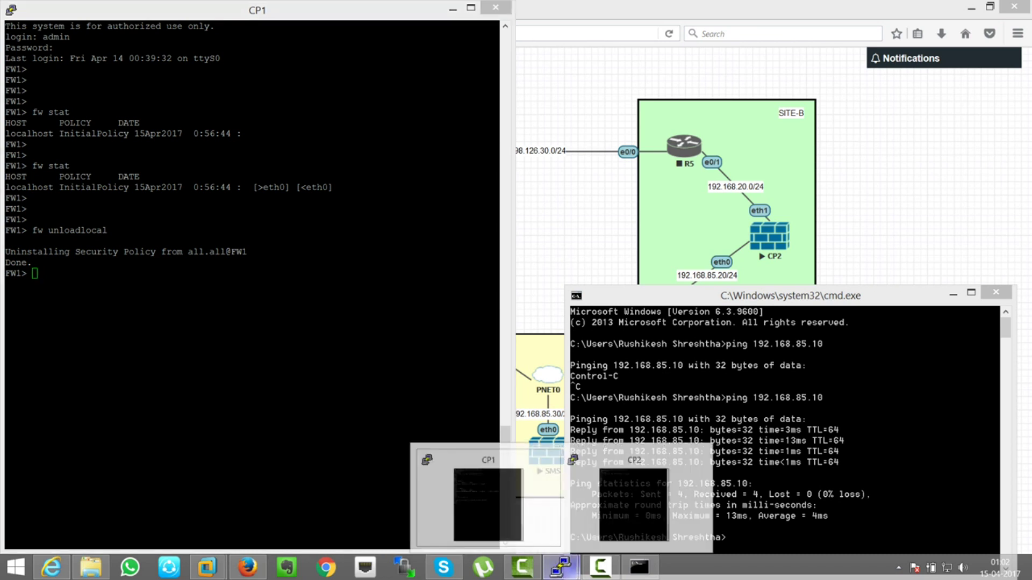
{"action": "left_click", "coordinate": [618, 510]}
{"action": "type", "text": "f"}
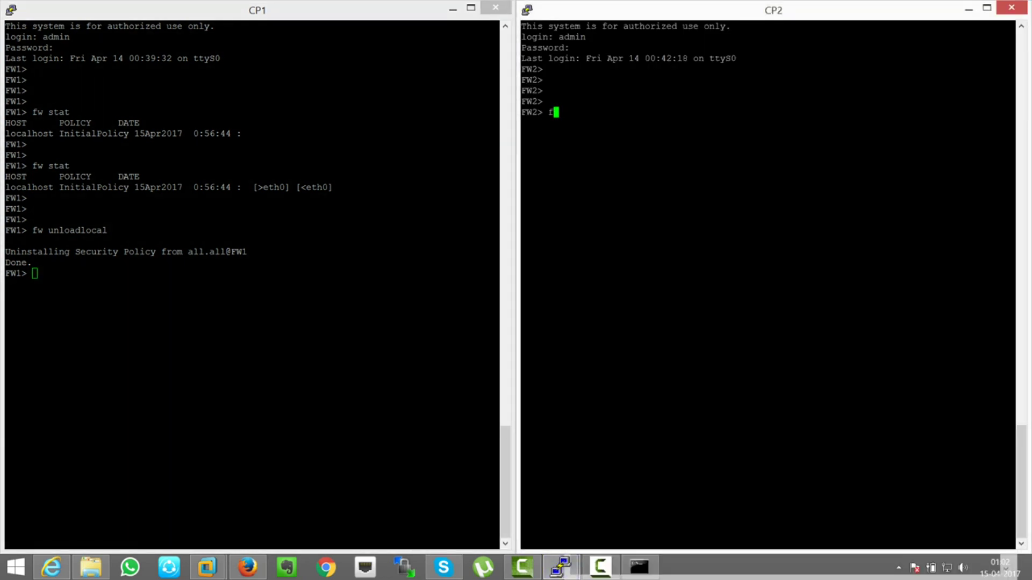
{"action": "type", "text": "w stat"}
{"action": "key", "text": "Return"}
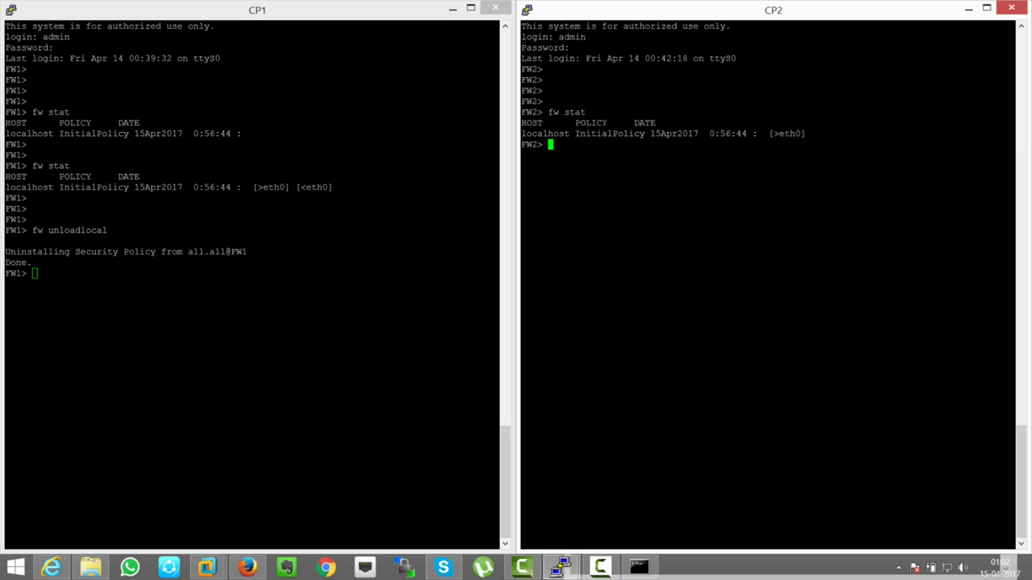
{"action": "double_click", "coordinate": [609, 134]}
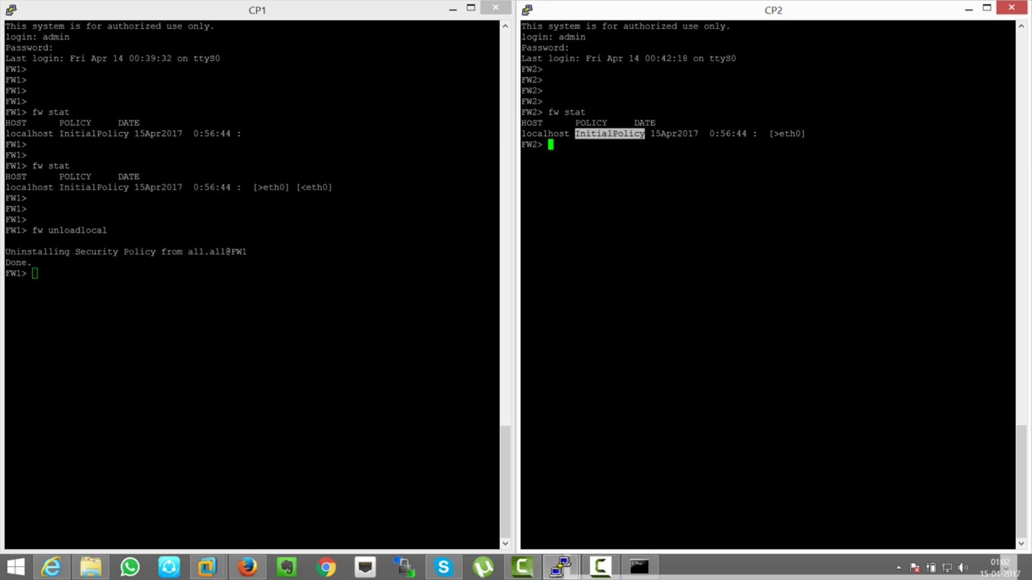
{"action": "key", "text": "Return"}
{"action": "key", "text": "Return"}
- Run fw unloadlocal on CP2 and confirm with fw stat that no policy remains
{"action": "type", "text": "fw unload"}
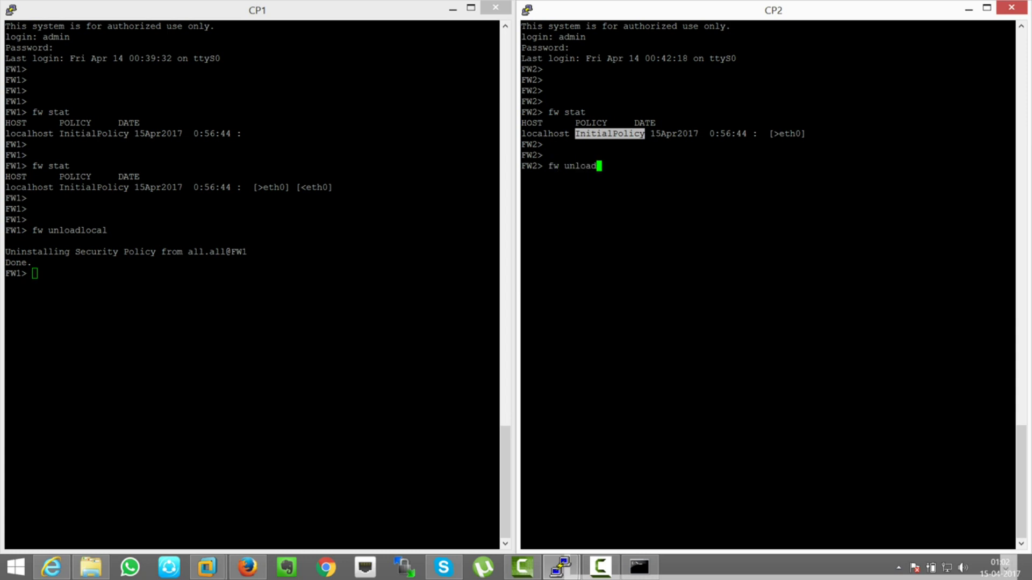
{"action": "type", "text": "local"}
{"action": "key", "text": "Return"}
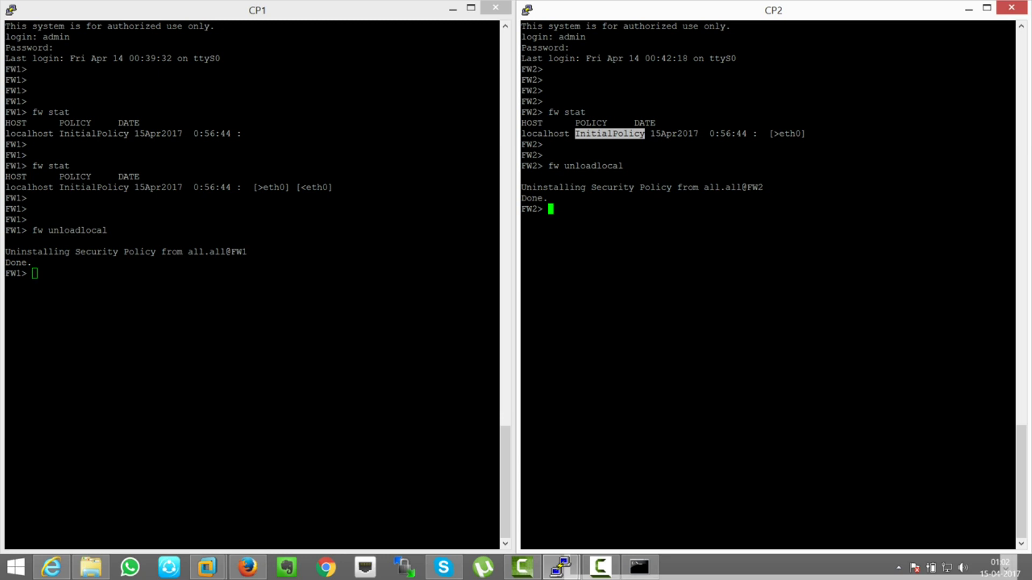
{"action": "type", "text": "fw stat"}
{"action": "key", "text": "Return"}
{"action": "left_click_drag", "start_coordinate": [575, 230], "coordinate": [595, 230]}
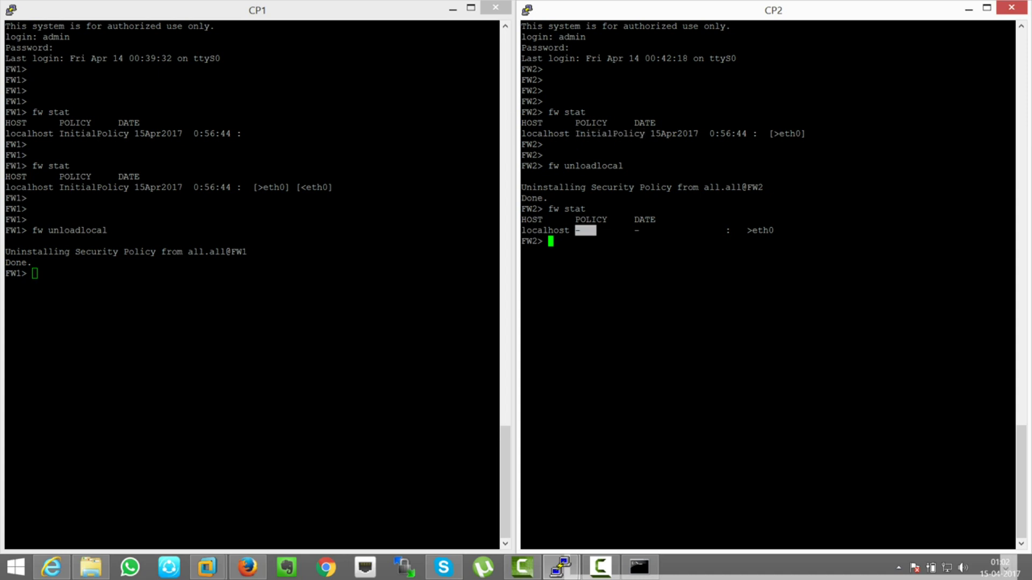
{"action": "left_click", "coordinate": [639, 567]}
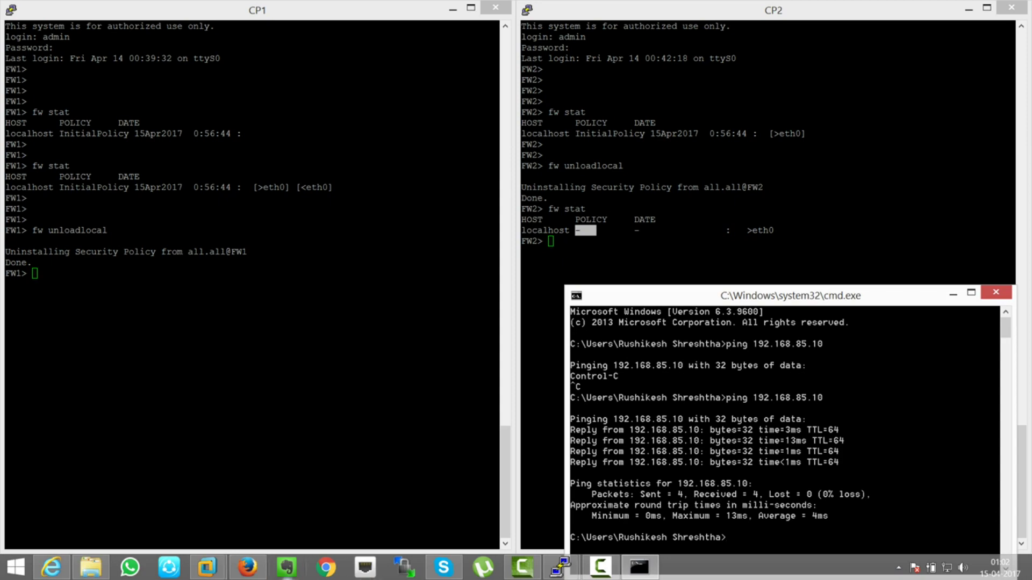
- Ping CP2 at 192.168.85.20 from the Command Prompt, getting replies with 0% loss
{"action": "left_click", "coordinate": [247, 568]}
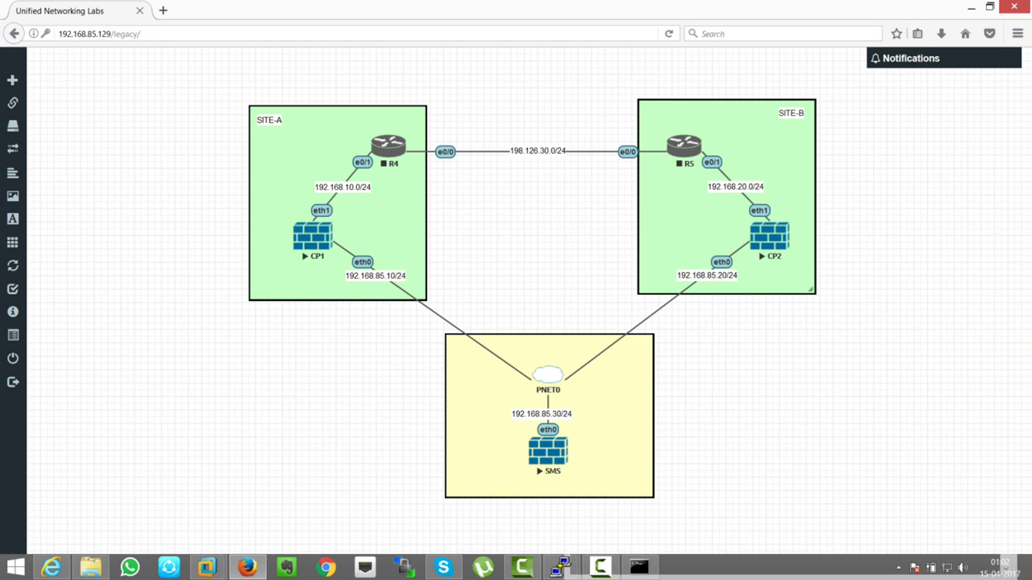
{"action": "left_click", "coordinate": [639, 567]}
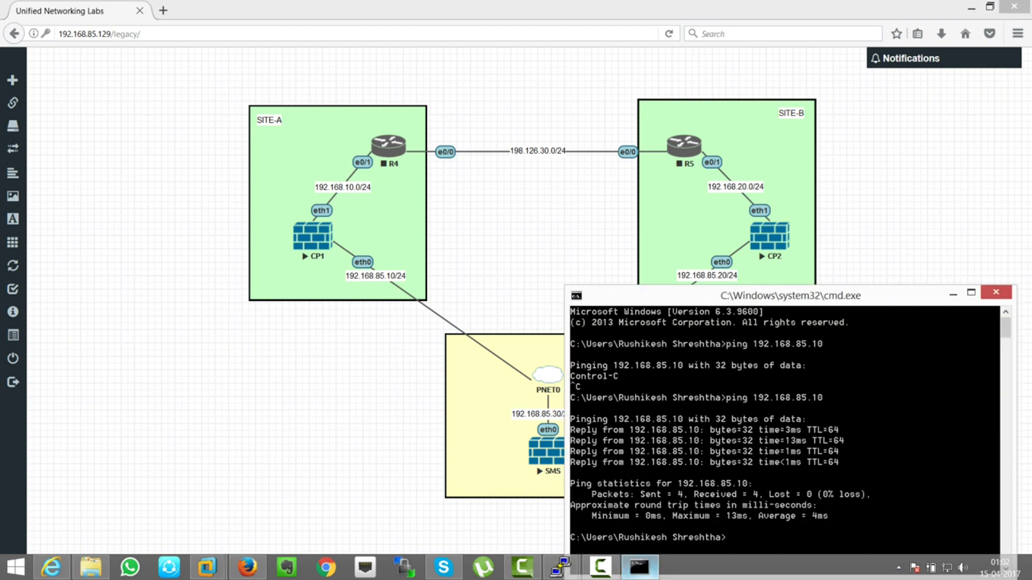
{"action": "left_click_drag", "start_coordinate": [752, 242], "coordinate": [401, 168]}
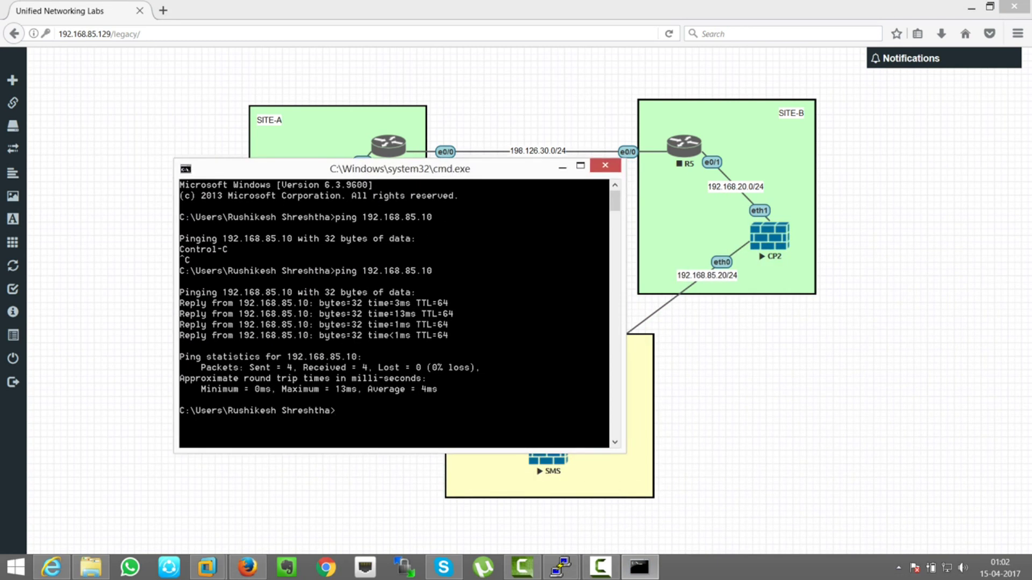
{"action": "key", "text": "Up"}
{"action": "key", "text": "BackSpace"}
{"action": "key", "text": "BackSpace"}
{"action": "type", "text": "20"}
{"action": "key", "text": "Return"}
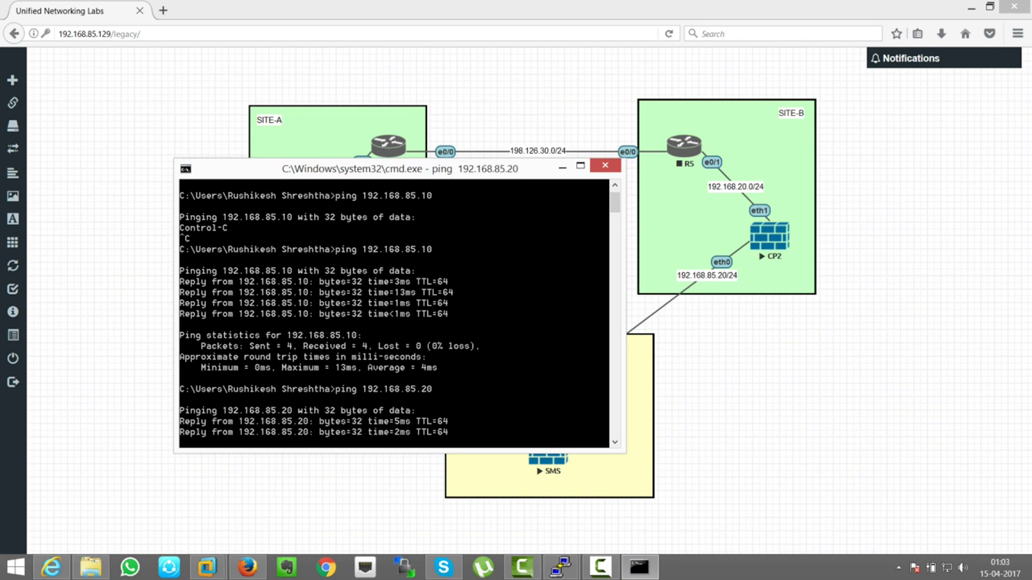
{"action": "key", "text": "ctrl+c"}
- Ping the SMS at 192.168.85.30 and confirm it answers
{"action": "left_click_drag", "start_coordinate": [376, 168], "coordinate": [276, 81]}
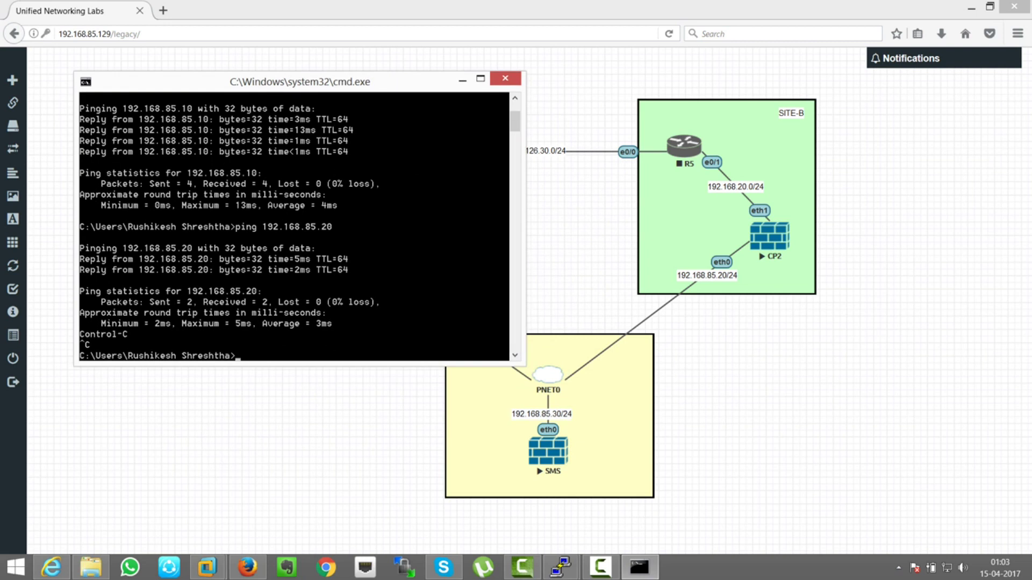
{"action": "key", "text": "Up"}
{"action": "key", "text": "BackSpace"}
{"action": "key", "text": "BackSpace"}
{"action": "type", "text": "30"}
{"action": "key", "text": "Return"}
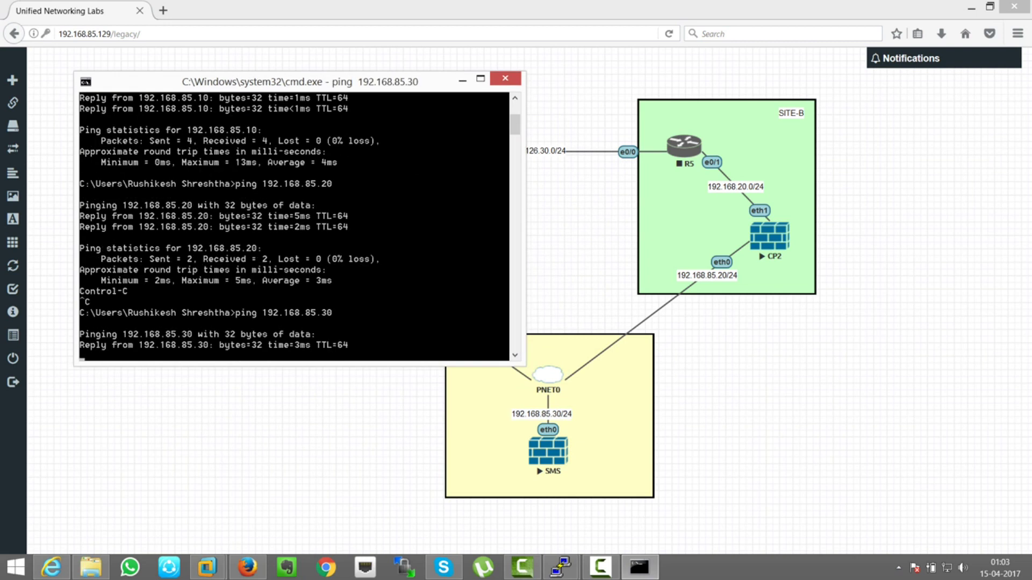
{"action": "key", "text": "ctrl+c"}
- Open the SMS telnet console, log in, and run fw stat showing it's not a FireWall-1 module
{"action": "left_click", "coordinate": [462, 79]}
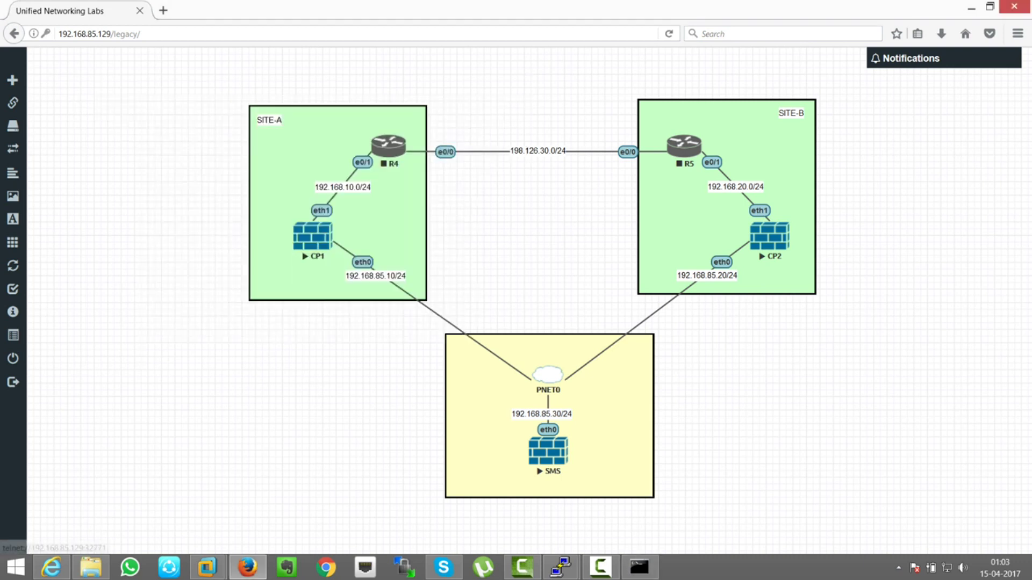
{"action": "left_click", "coordinate": [548, 451]}
{"action": "key", "text": "super+Right"}
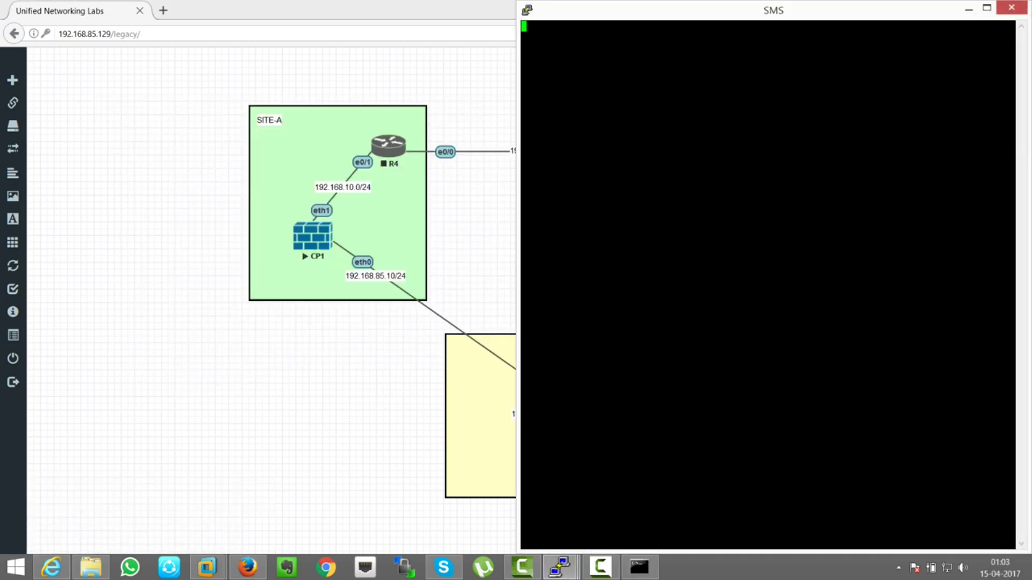
{"action": "type", "text": "admin"}
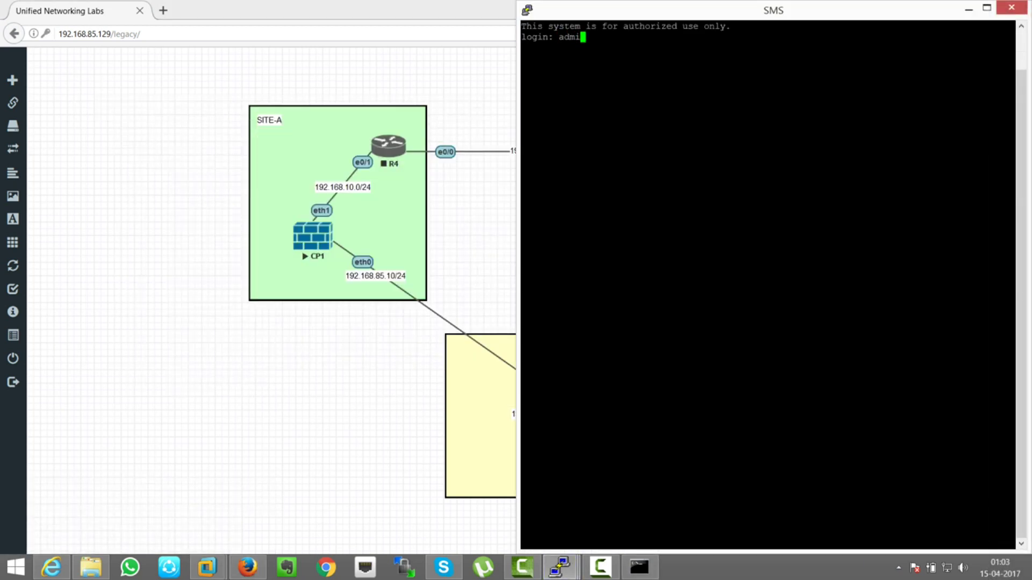
{"action": "key", "text": "Return"}
{"action": "key", "text": "Return"}
{"action": "key", "text": "Return"}
{"action": "key", "text": "Return"}
{"action": "key", "text": "Return"}
{"action": "key", "text": "Return"}
{"action": "key", "text": "Return"}
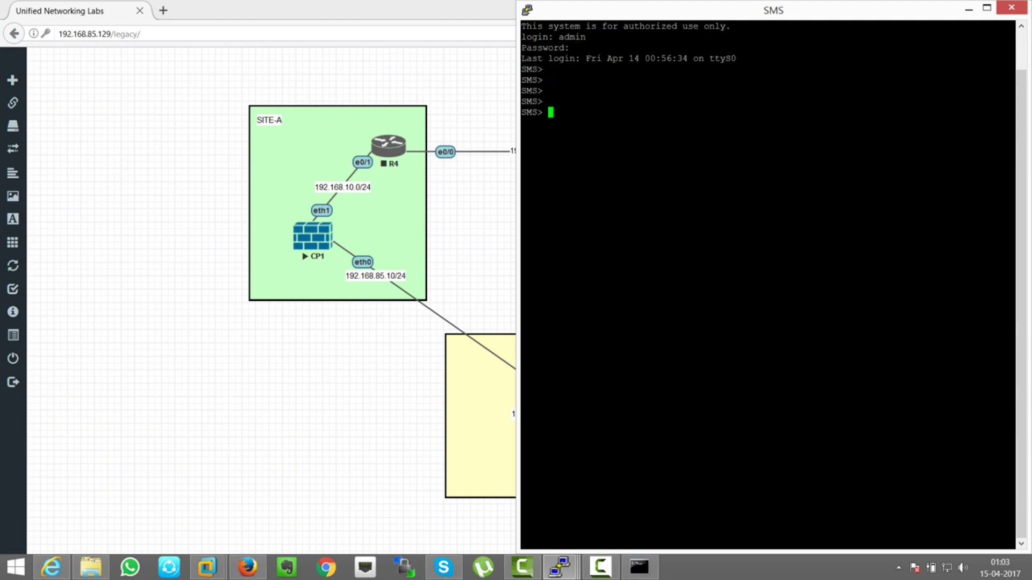
{"action": "type", "text": "fw stat"}
{"action": "key", "text": "Return"}
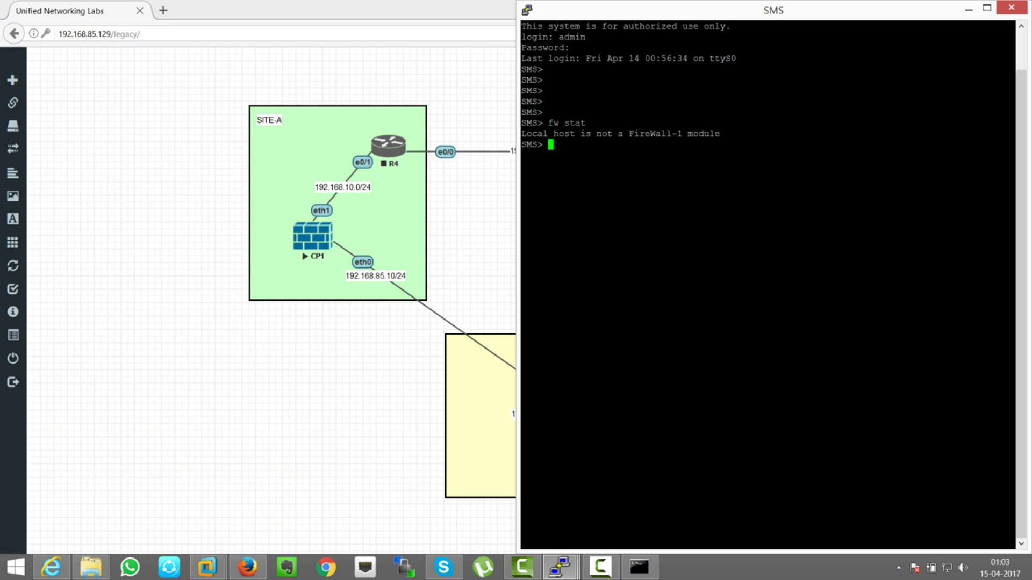
{"action": "left_click_drag", "start_coordinate": [521, 133], "coordinate": [1009, 134]}
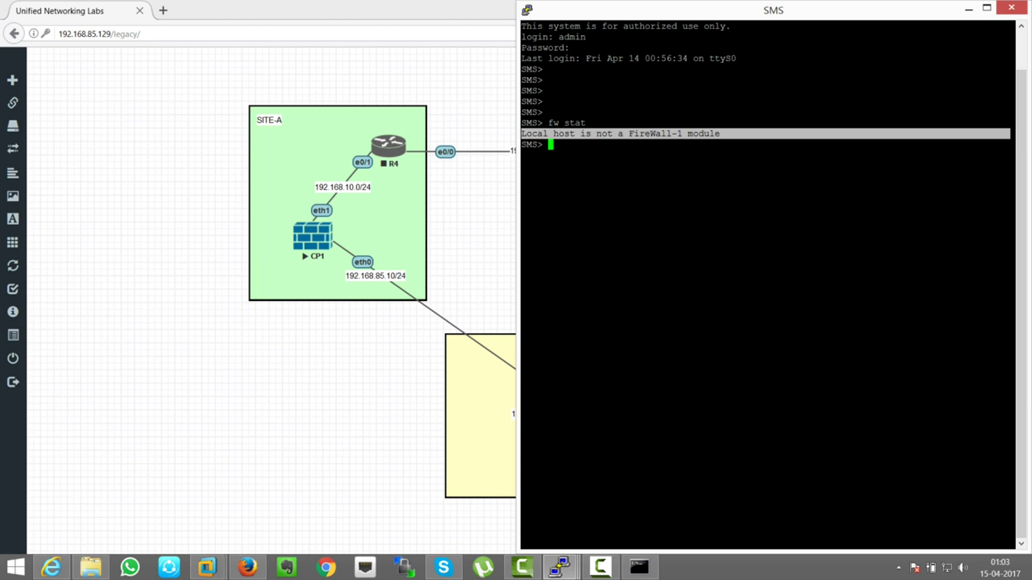
{"action": "key", "text": "alt+Tab"}
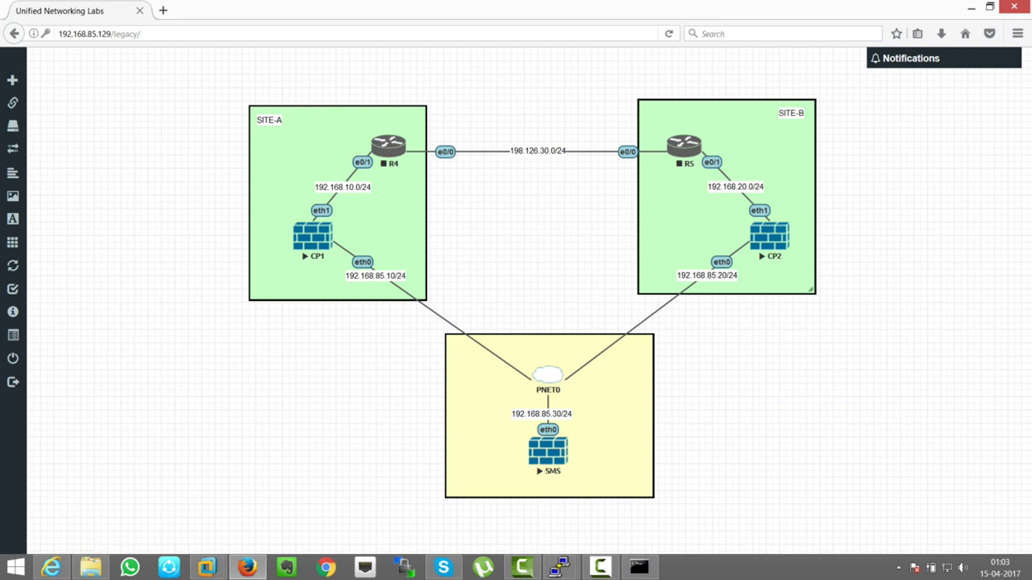
- Launch SmartDashboard R77 from the Start screen's app list
{"action": "left_click", "coordinate": [16, 567]}
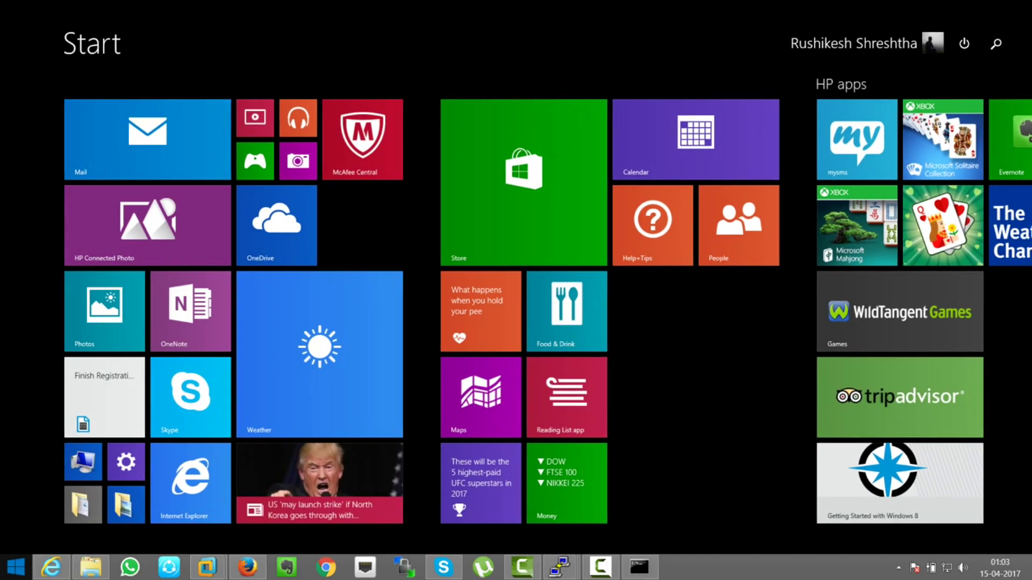
{"action": "type", "text": "dash"}
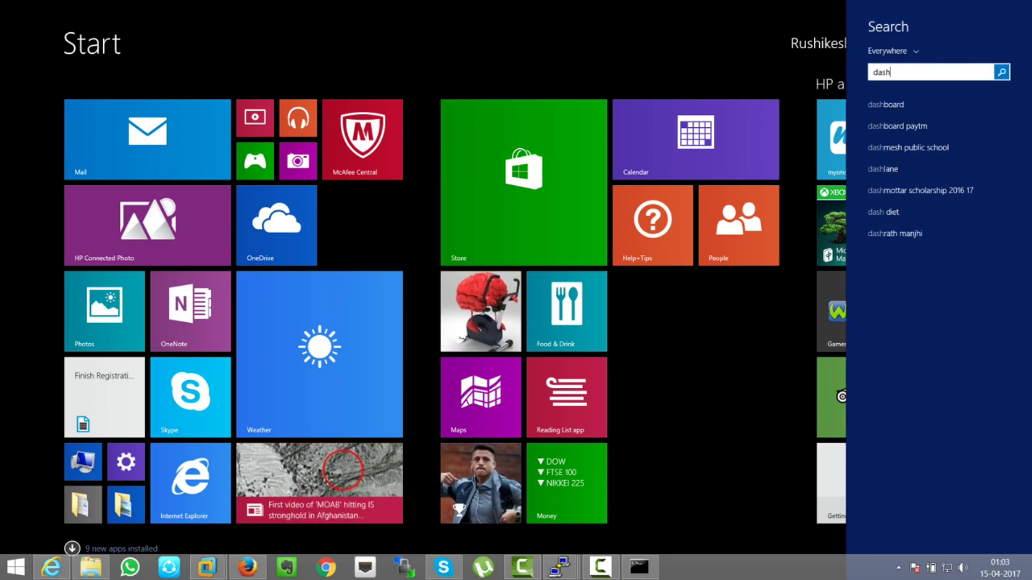
{"action": "key", "text": "BackSpace"}
{"action": "key", "text": "BackSpace"}
{"action": "key", "text": "BackSpace"}
{"action": "key", "text": "BackSpace"}
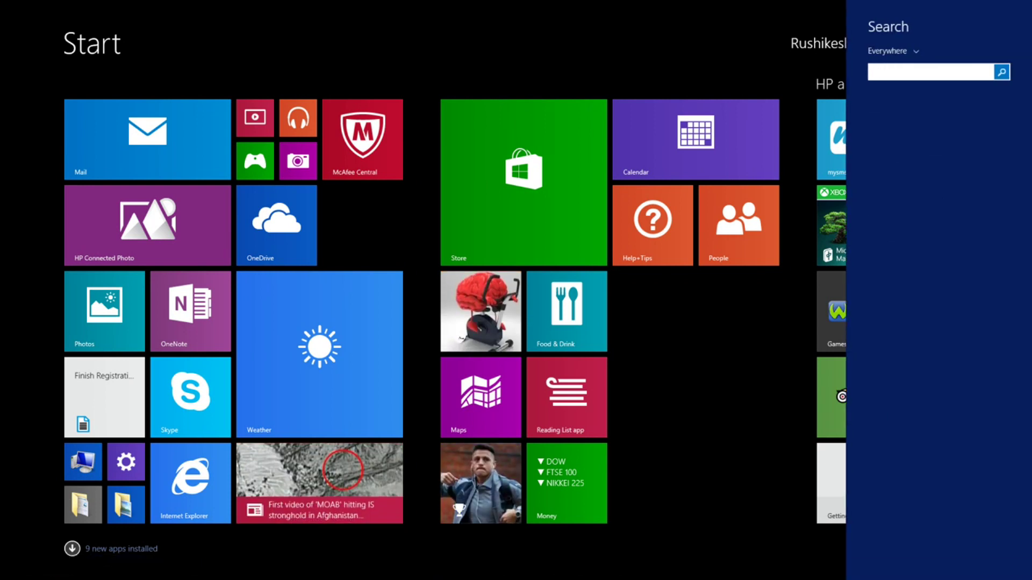
{"action": "left_click", "coordinate": [72, 549]}
{"action": "left_click", "coordinate": [72, 549]}
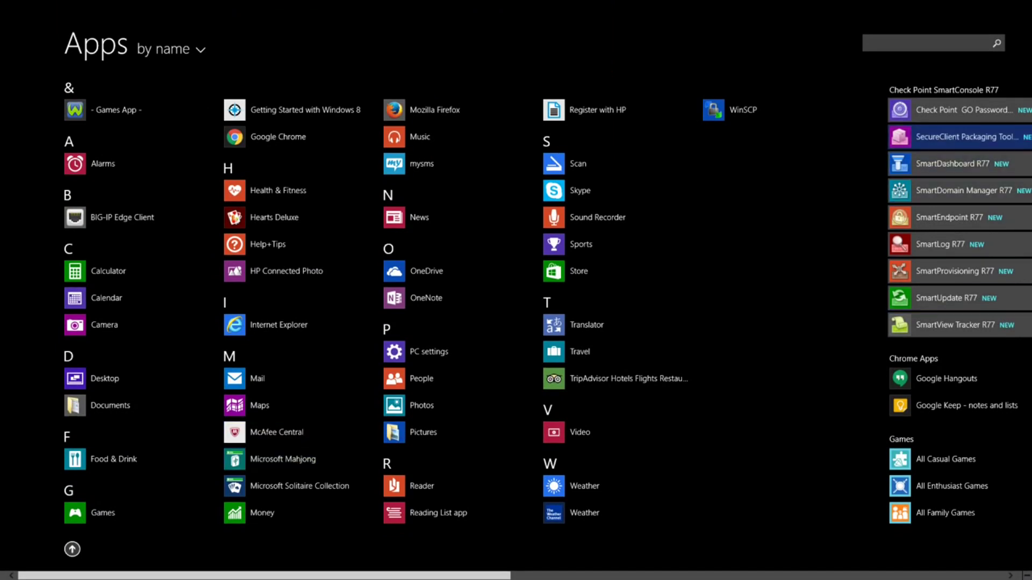
{"action": "key", "text": "Down"}
{"action": "key", "text": "Down"}
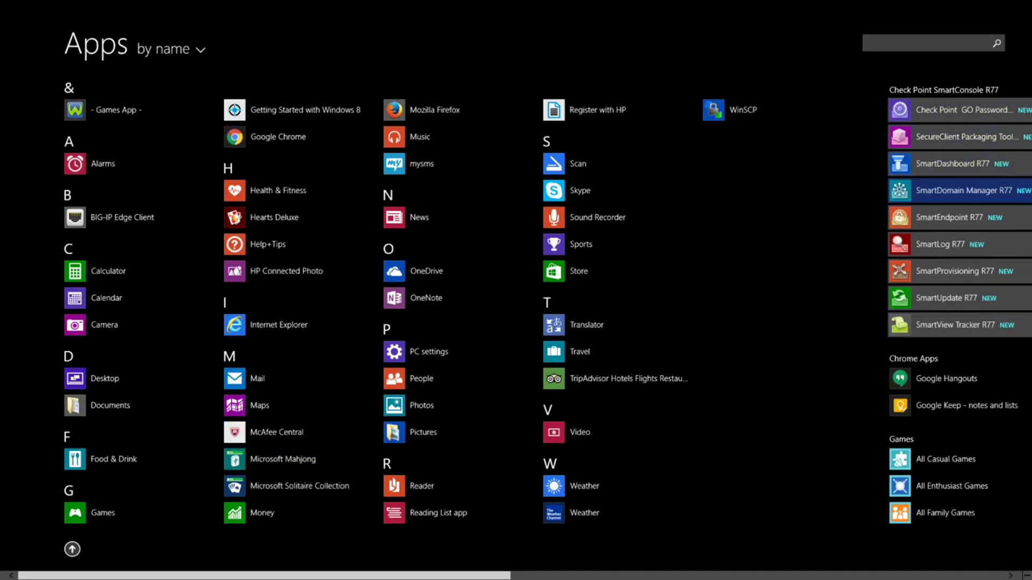
{"action": "key", "text": "Up"}
{"action": "key", "text": "Return"}
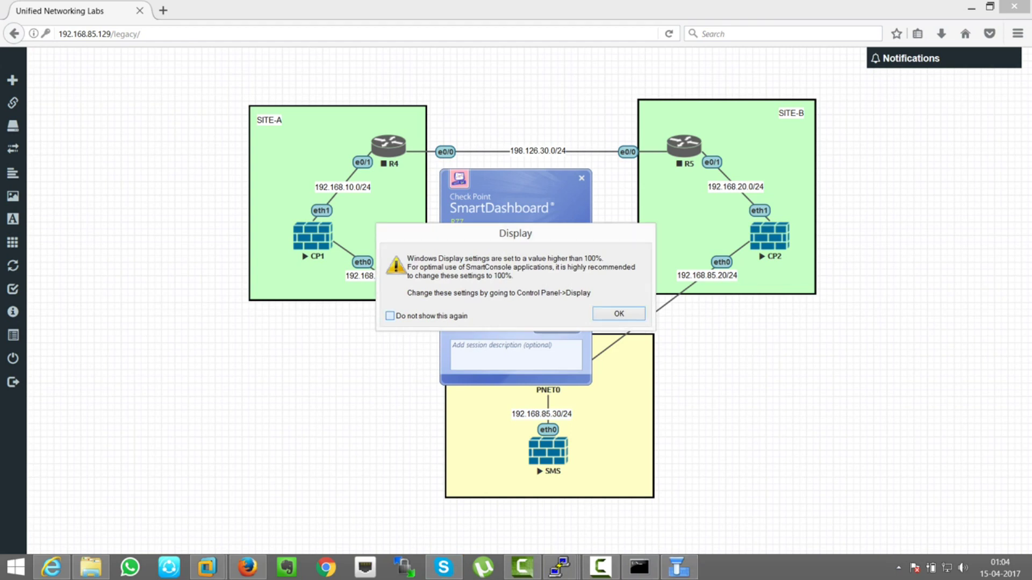
- Suppress the display warning, enter the password, and log in to server 192.168.85.30
{"action": "left_click", "coordinate": [390, 315]}
{"action": "key", "text": "Return"}
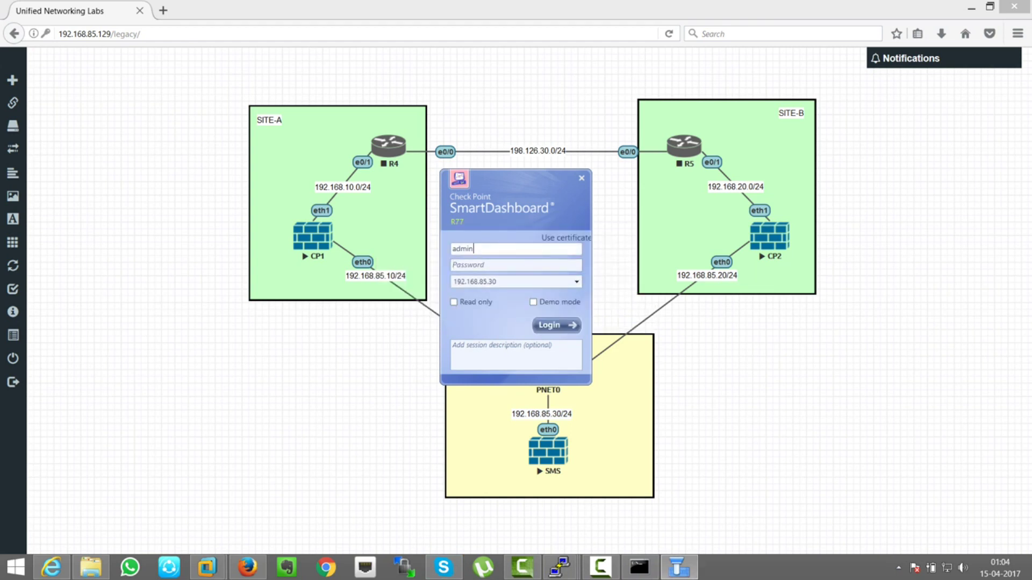
{"action": "key", "text": "Tab"}
{"action": "type", "text": "•••••••"}
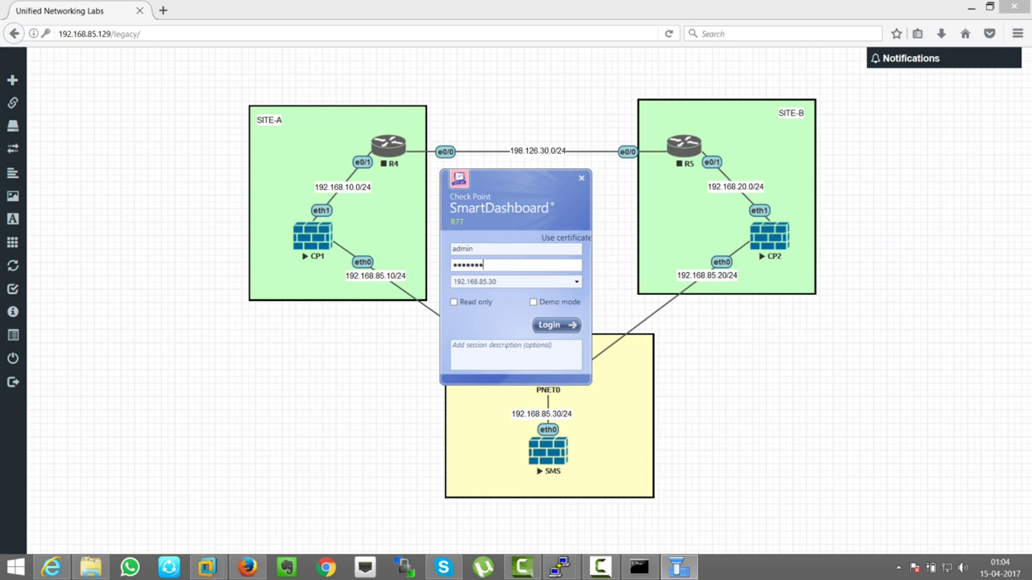
{"action": "type", "text": "••"}
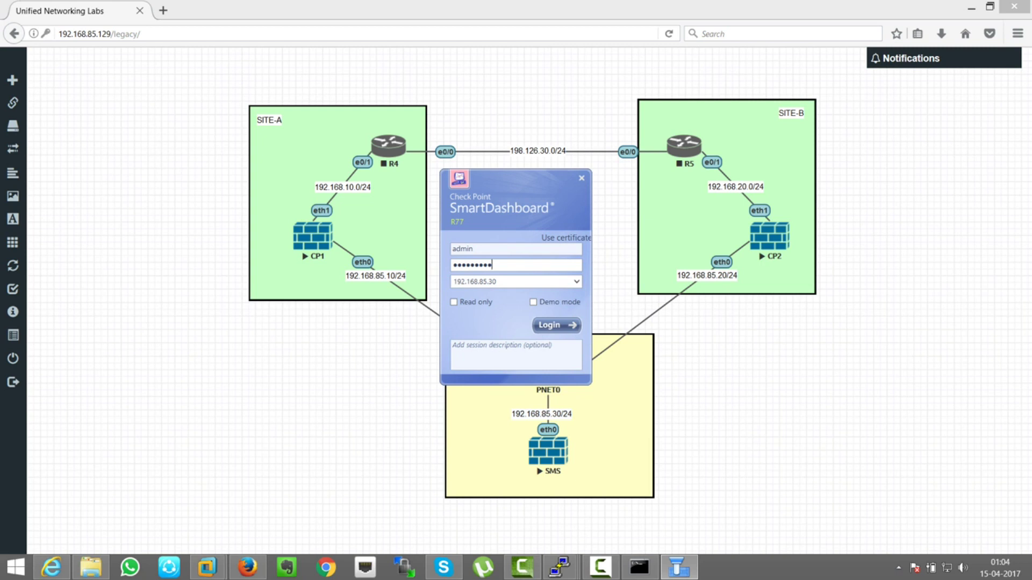
{"action": "key", "text": "Tab"}
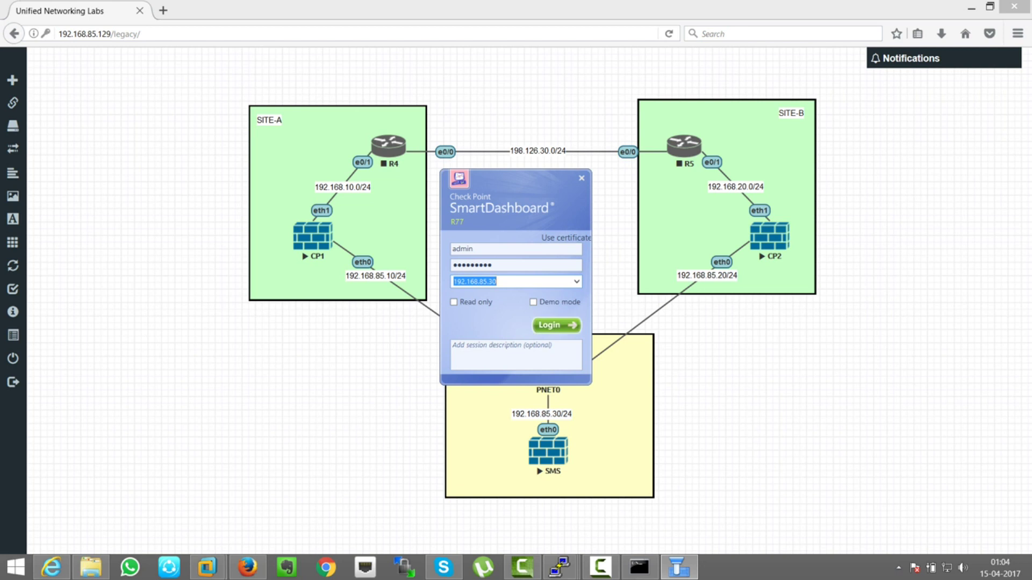
{"action": "key", "text": "Return"}
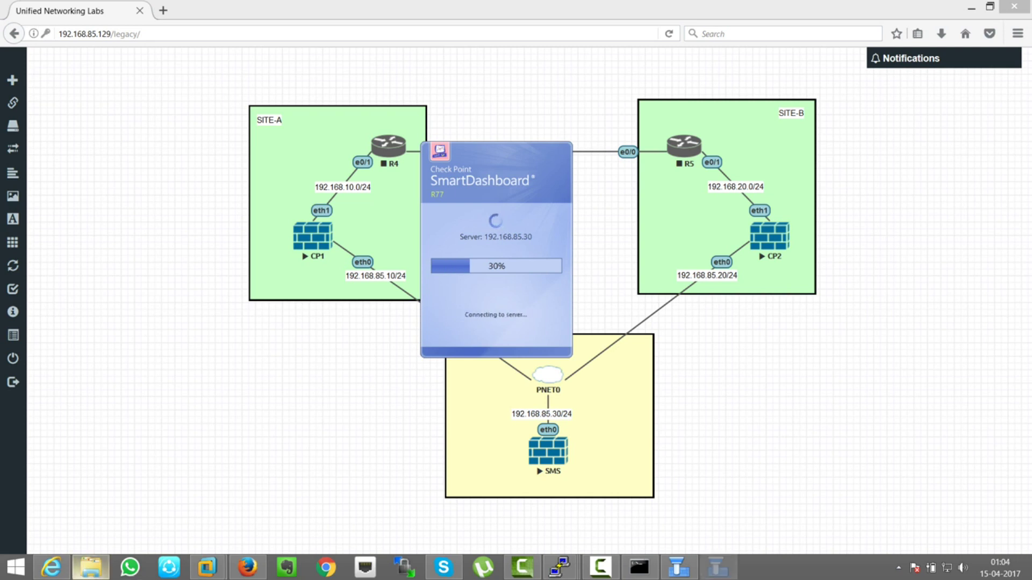
{"action": "mouse_move", "coordinate": [52, 567]}
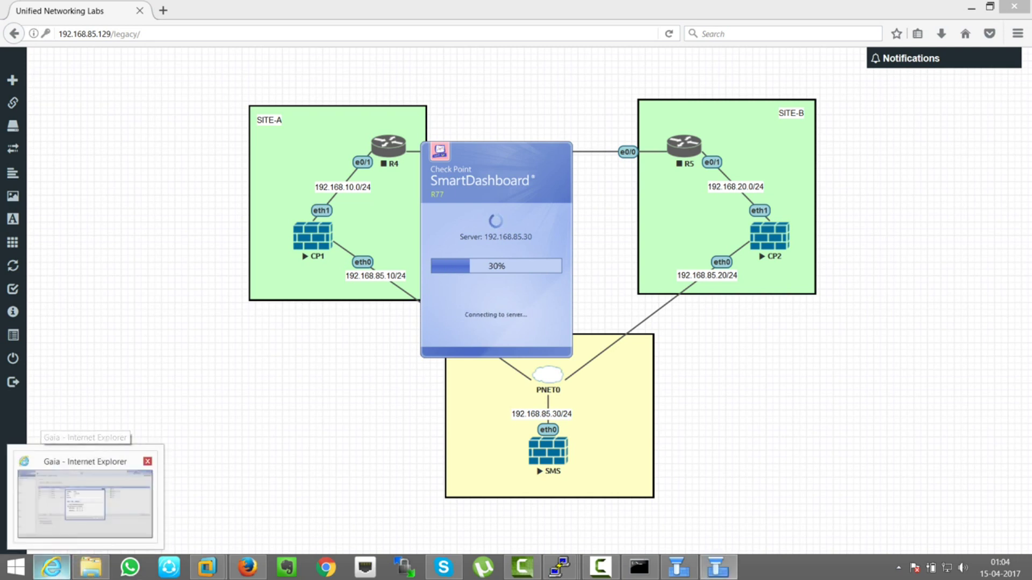
{"action": "left_click", "coordinate": [85, 500]}
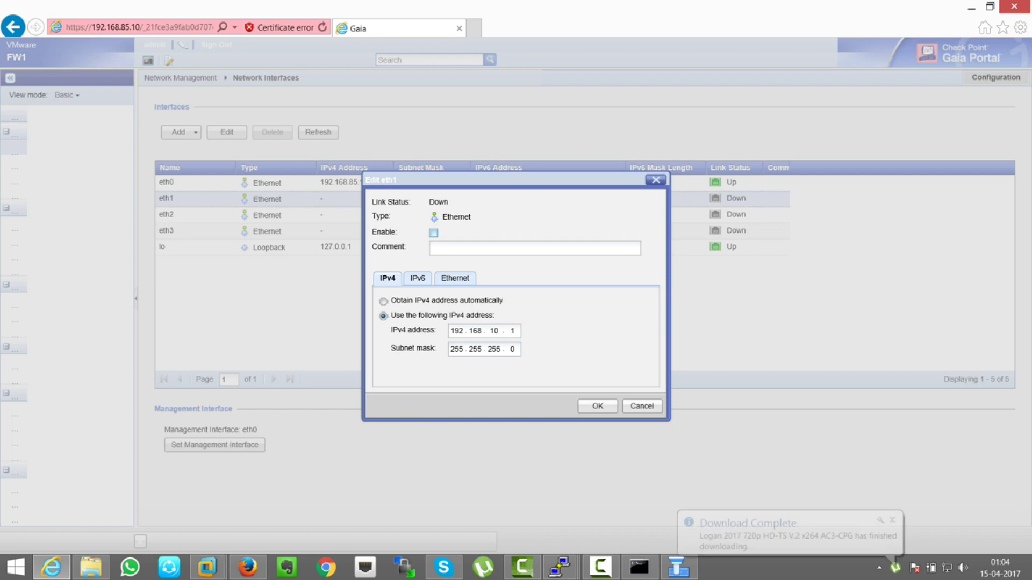
{"action": "key", "text": "ctrl+t"}
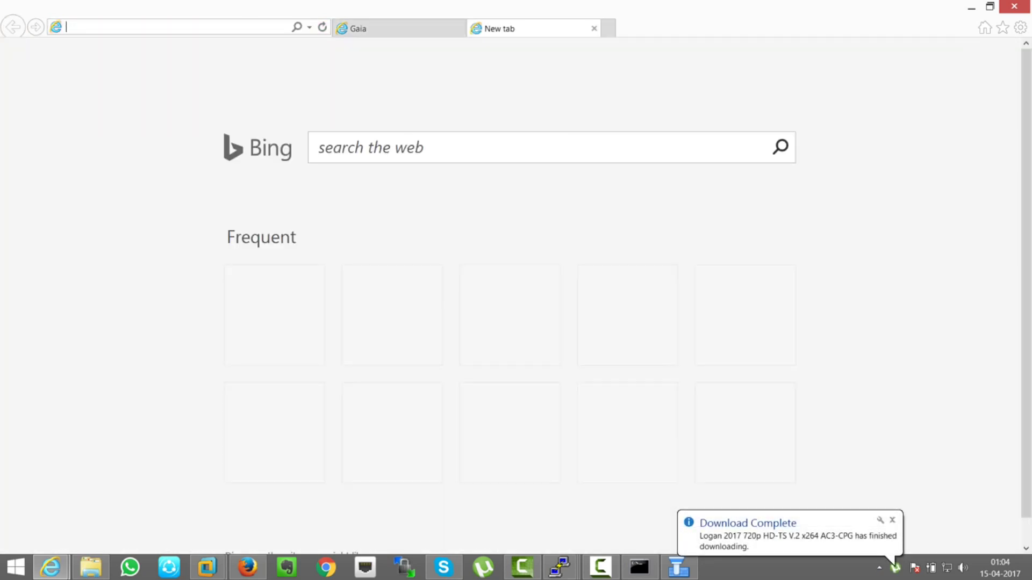
{"action": "type", "text": "h"}
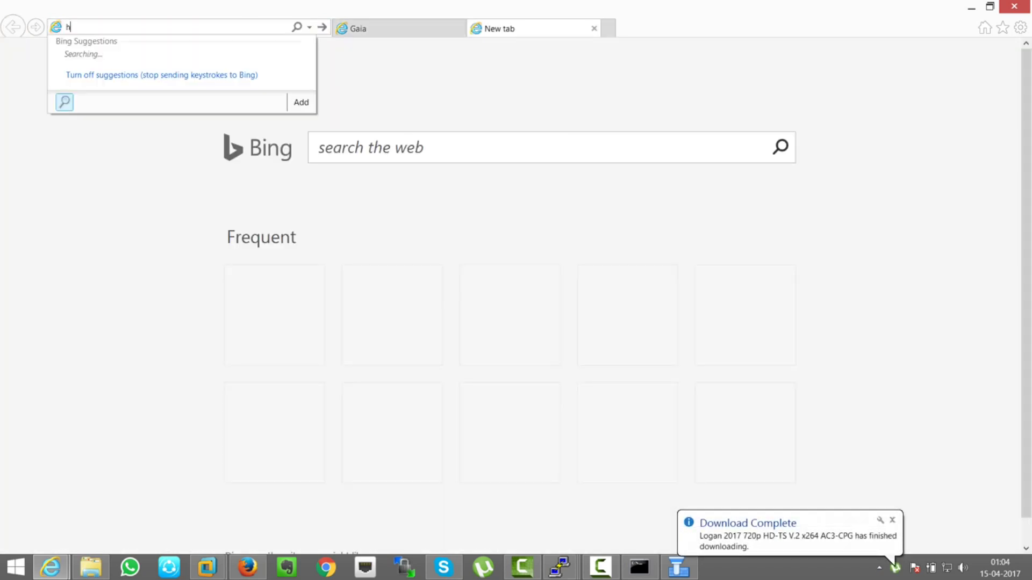
{"action": "type", "text": "ttps:/"}
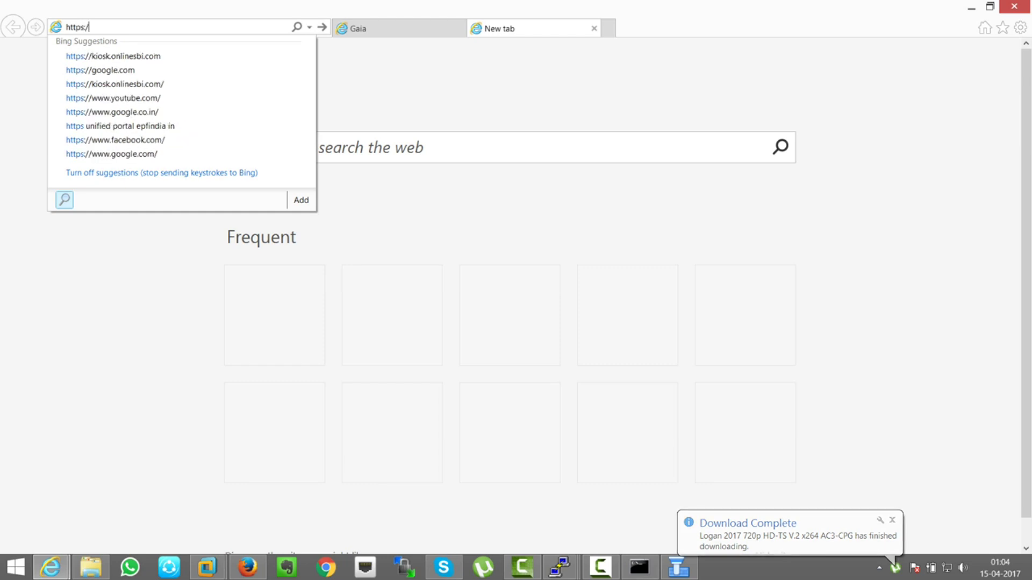
{"action": "type", "text": "/192.1"}
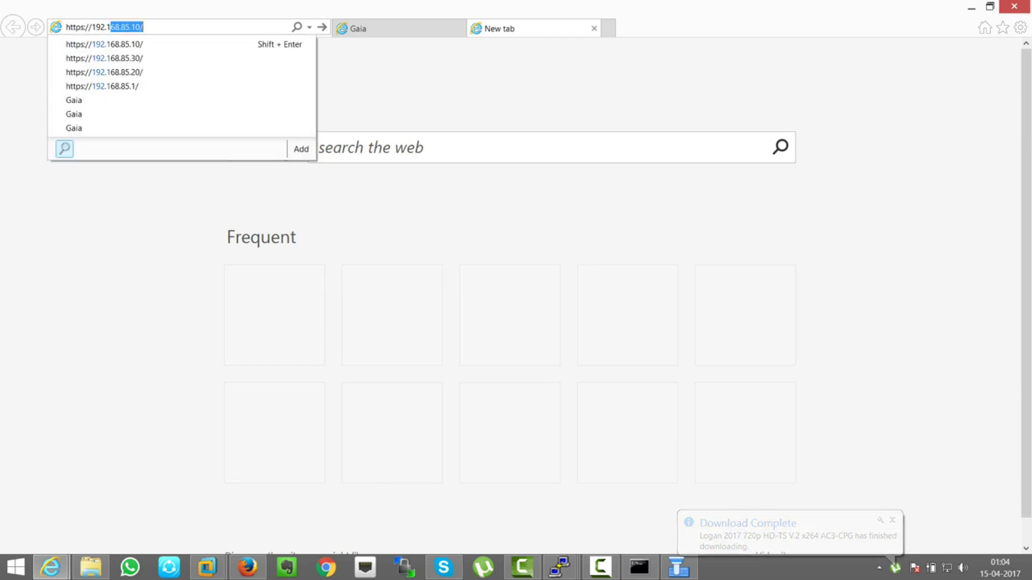
{"action": "key", "text": "Return"}
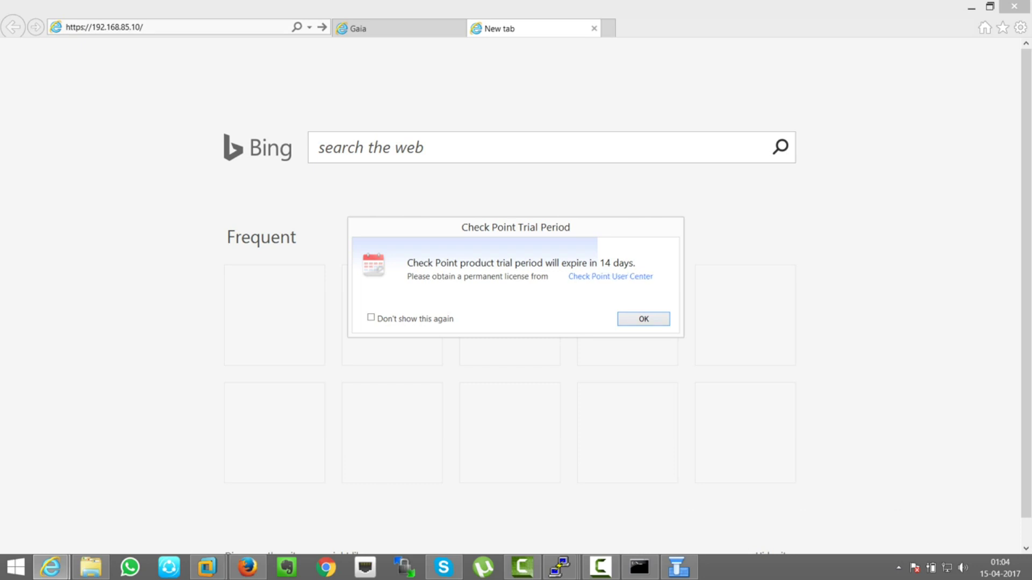
{"action": "key", "text": "Return"}
{"action": "key", "text": "alt+d"}
{"action": "key", "text": "End"}
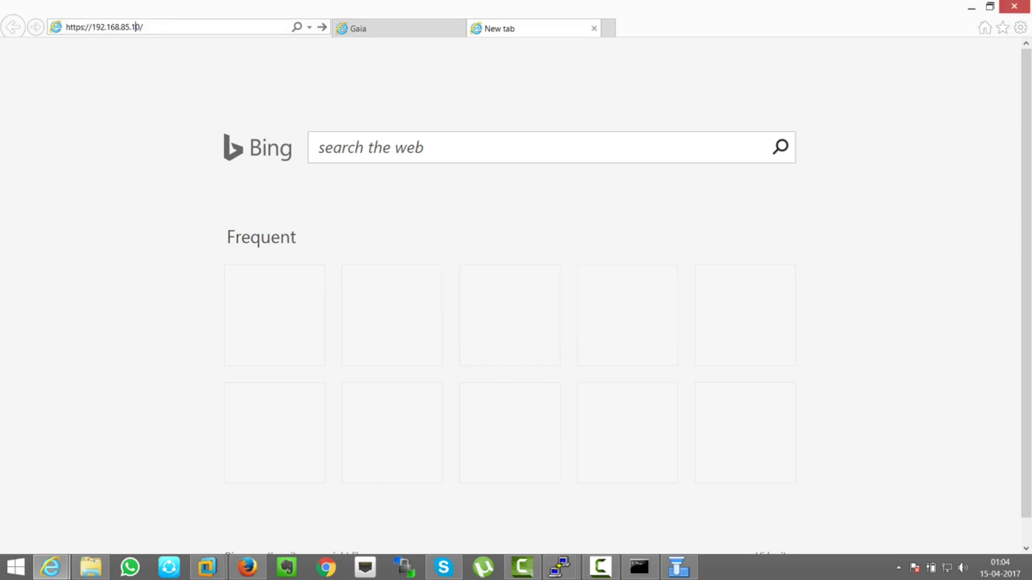
{"action": "key", "text": "shift+Left"}
{"action": "key", "text": "shift+Left"}
{"action": "key", "text": "shift+Left"}
{"action": "key", "text": "BackSpace"}
{"action": "type", "text": "30"}
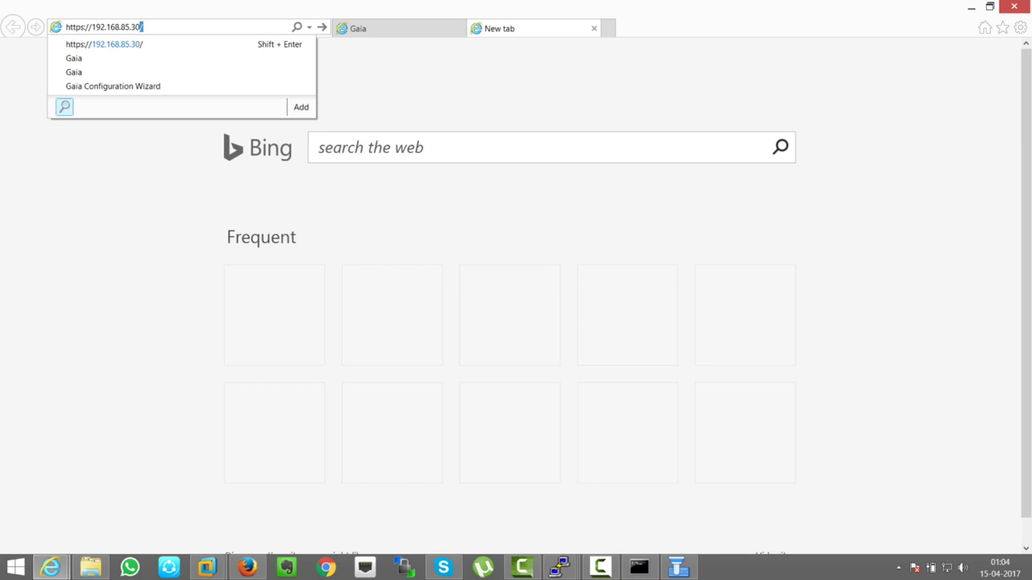
{"action": "key", "text": "Return"}
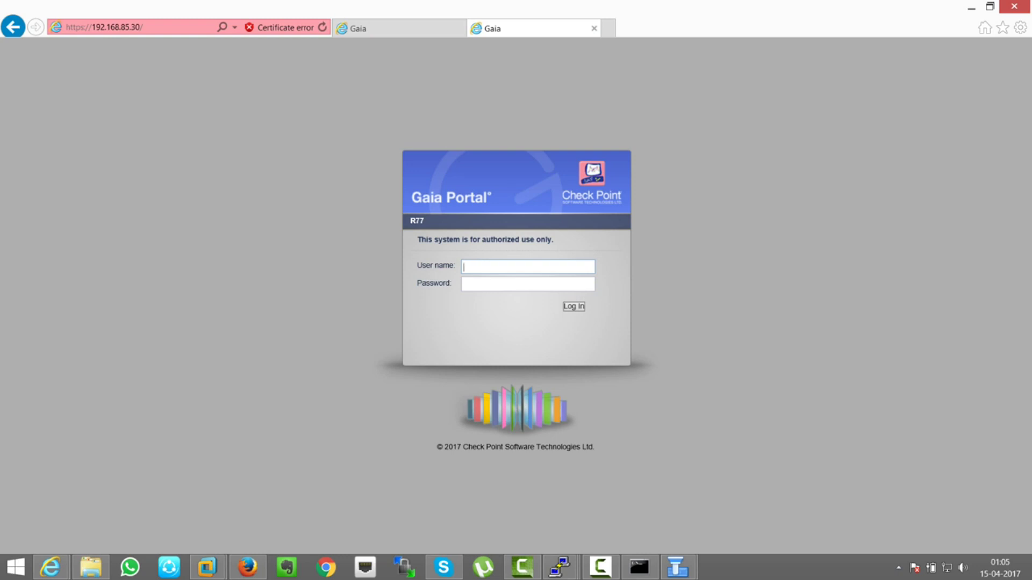
- Sign in to the Gaia Portal with the admin credentials and minimise SmartDashboard
{"action": "type", "text": "admin"}
{"action": "key", "text": "Tab"}
{"action": "type", "text": "*********"}
{"action": "key", "text": "Return"}
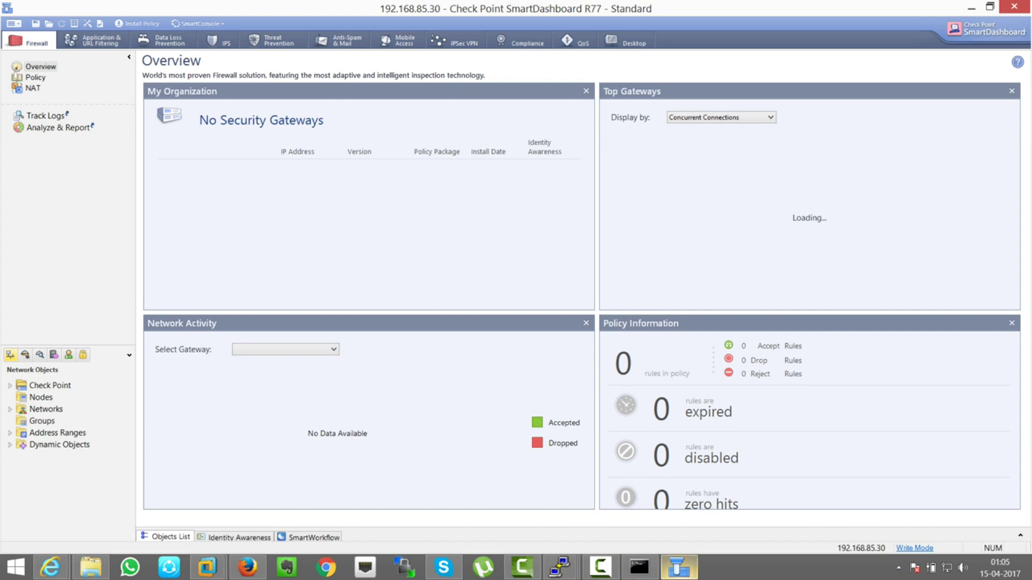
{"action": "left_click", "coordinate": [971, 8]}
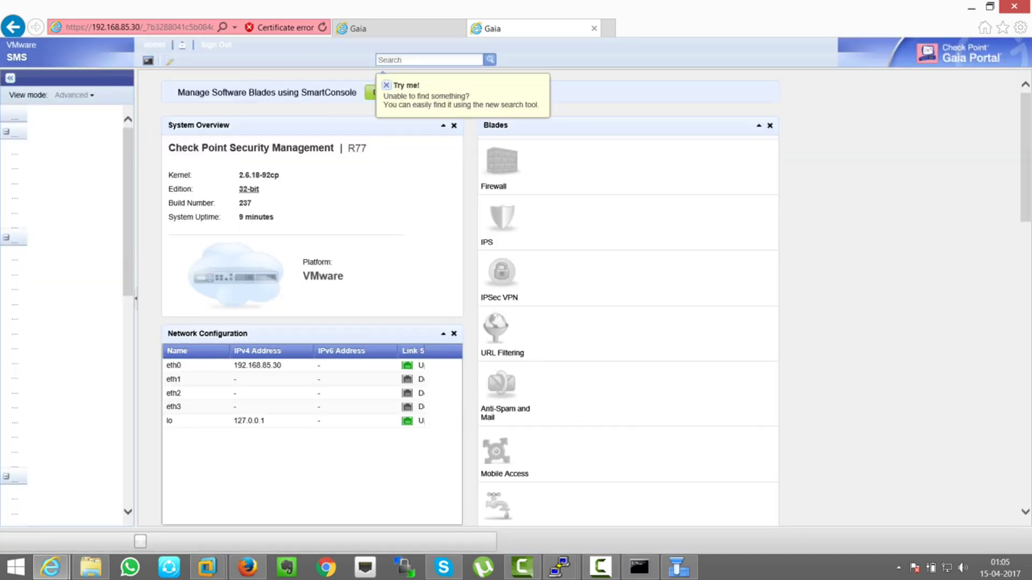
- Dismiss the Try me hint and cancel the SmartConsole download in Gaia Portal
{"action": "left_click", "coordinate": [386, 85]}
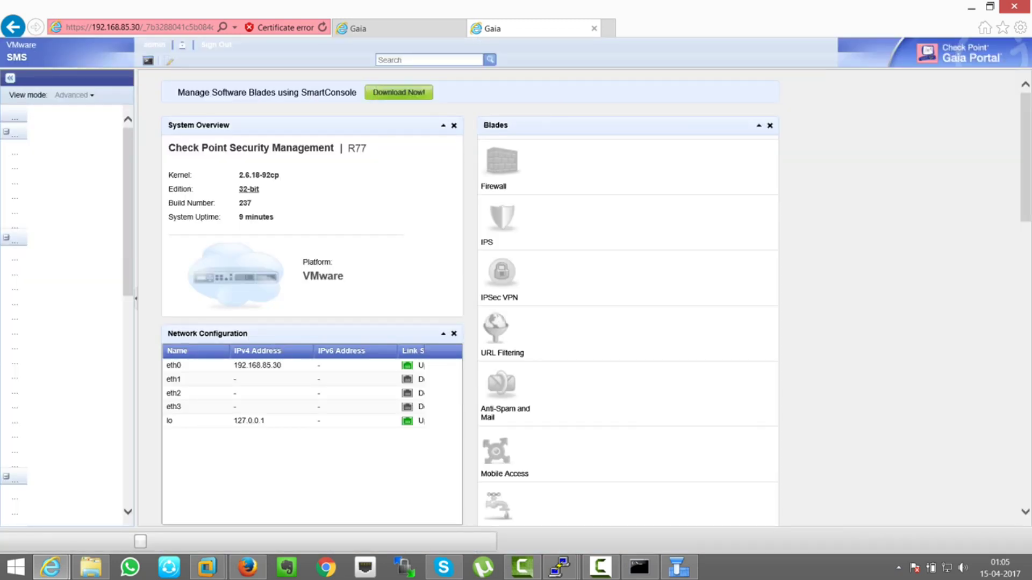
{"action": "left_click_drag", "start_coordinate": [178, 92], "coordinate": [406, 93]}
{"action": "left_click", "coordinate": [407, 92]}
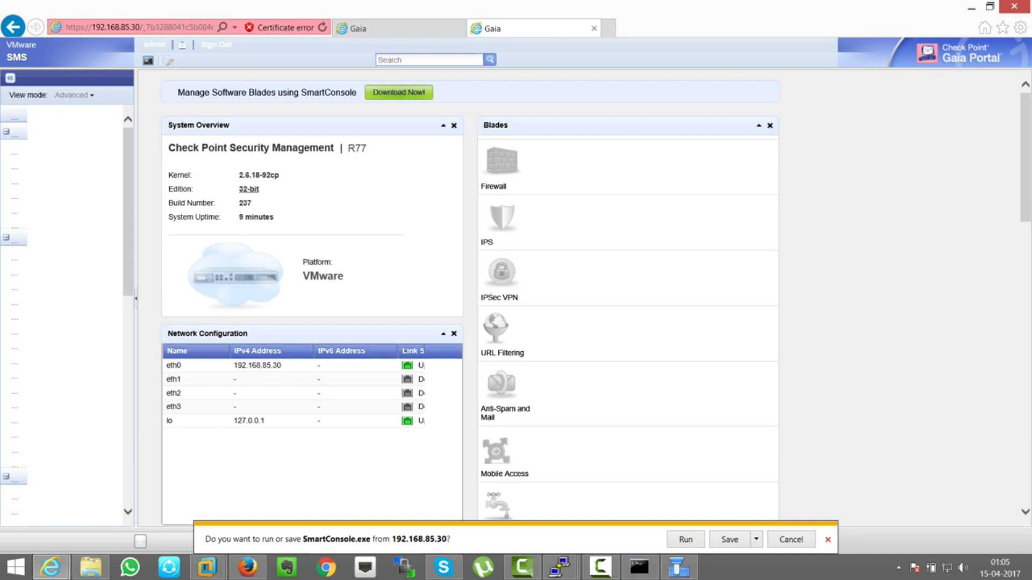
{"action": "left_click", "coordinate": [679, 567]}
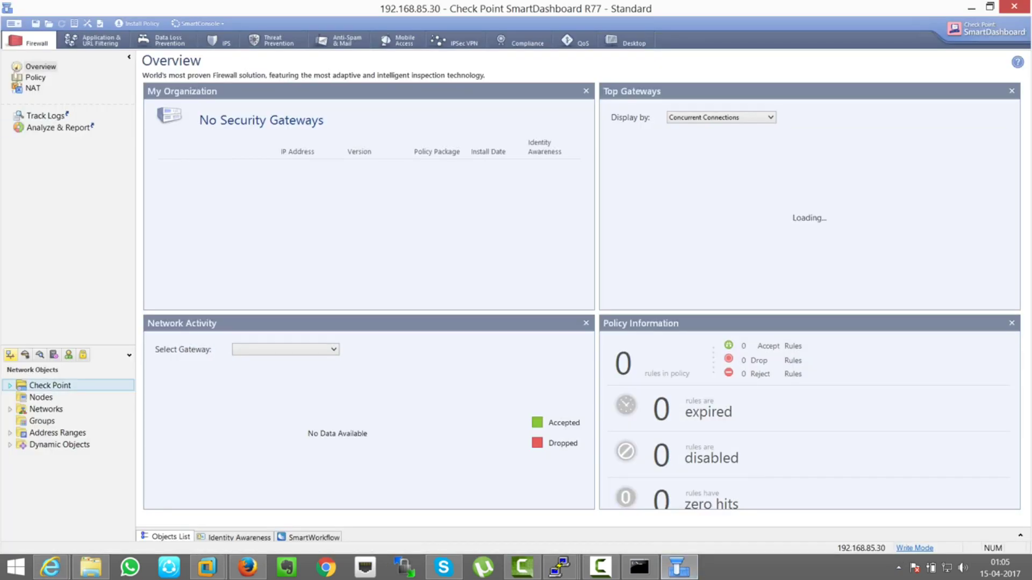
- Expand the Check Point network objects and create a new Security Gateway in Wizard Mode
{"action": "left_click", "coordinate": [10, 385]}
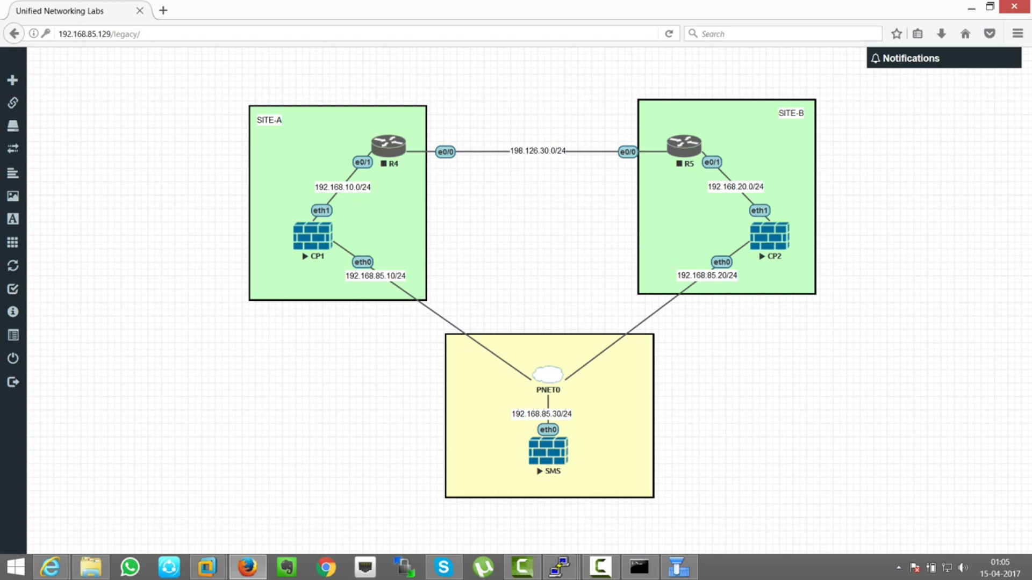
{"action": "mouse_move", "coordinate": [678, 567]}
{"action": "left_click", "coordinate": [679, 494]}
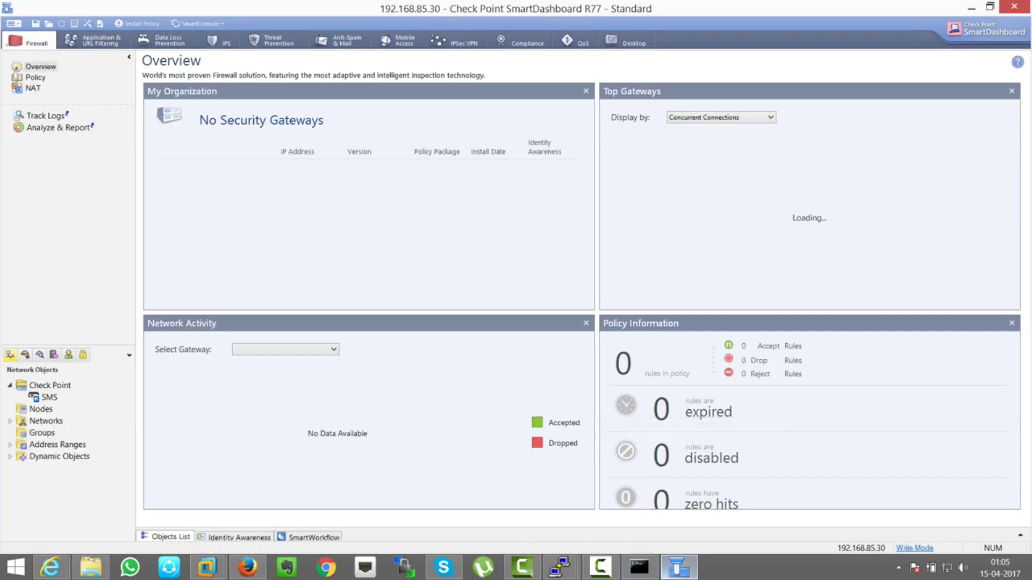
{"action": "right_click", "coordinate": [49, 386]}
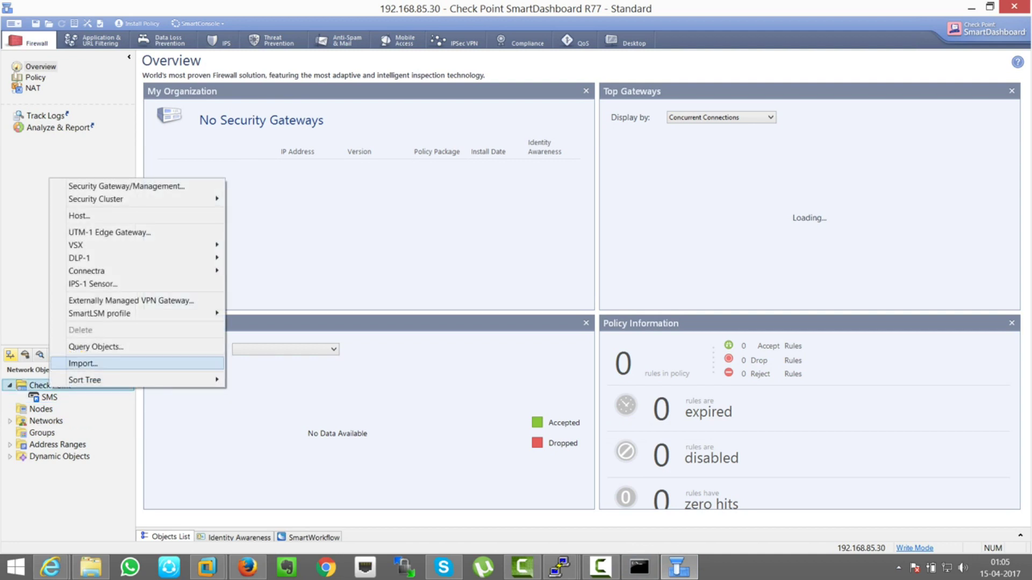
{"action": "mouse_move", "coordinate": [218, 200]}
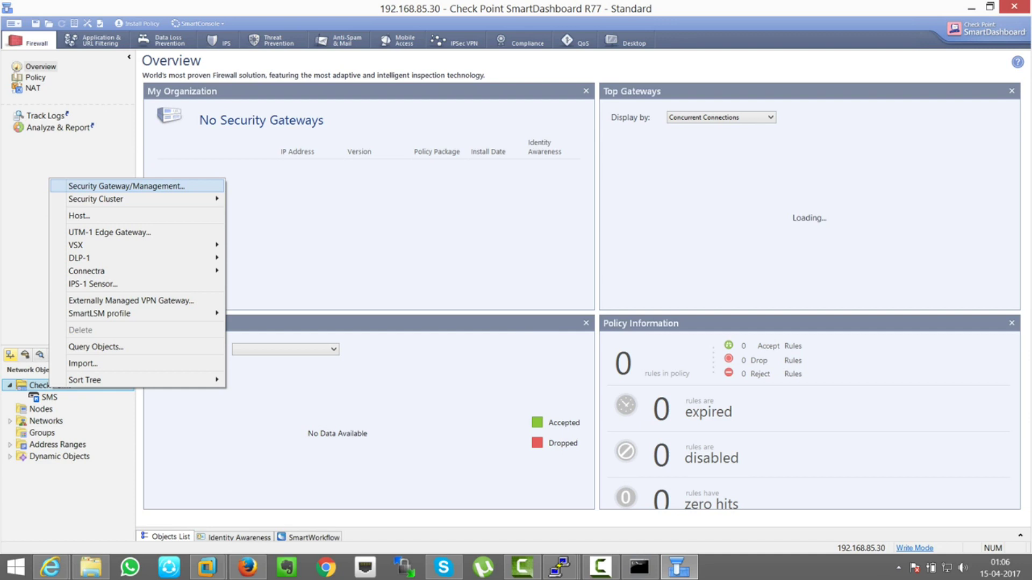
{"action": "left_click", "coordinate": [126, 186]}
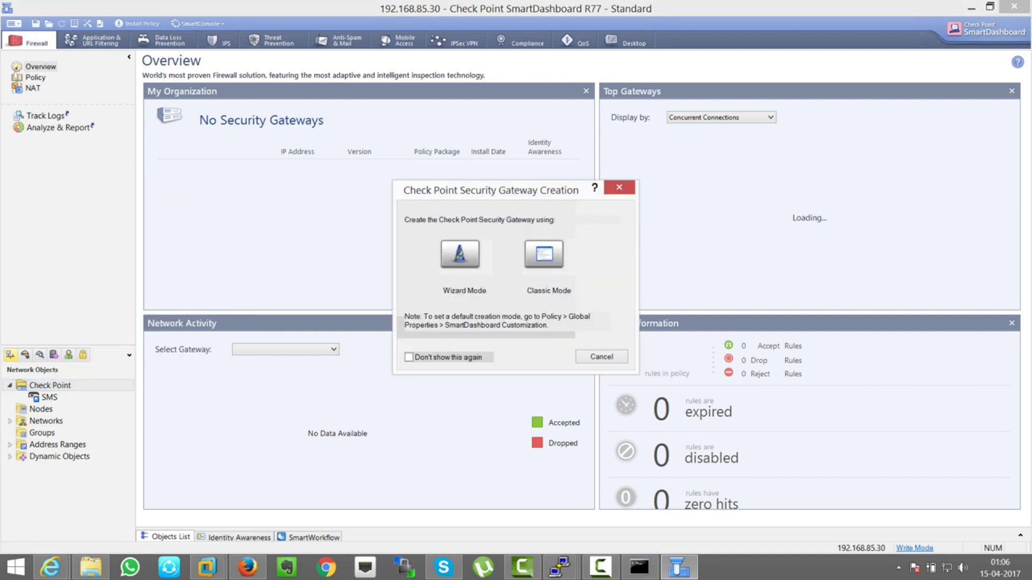
{"action": "left_click", "coordinate": [460, 254]}
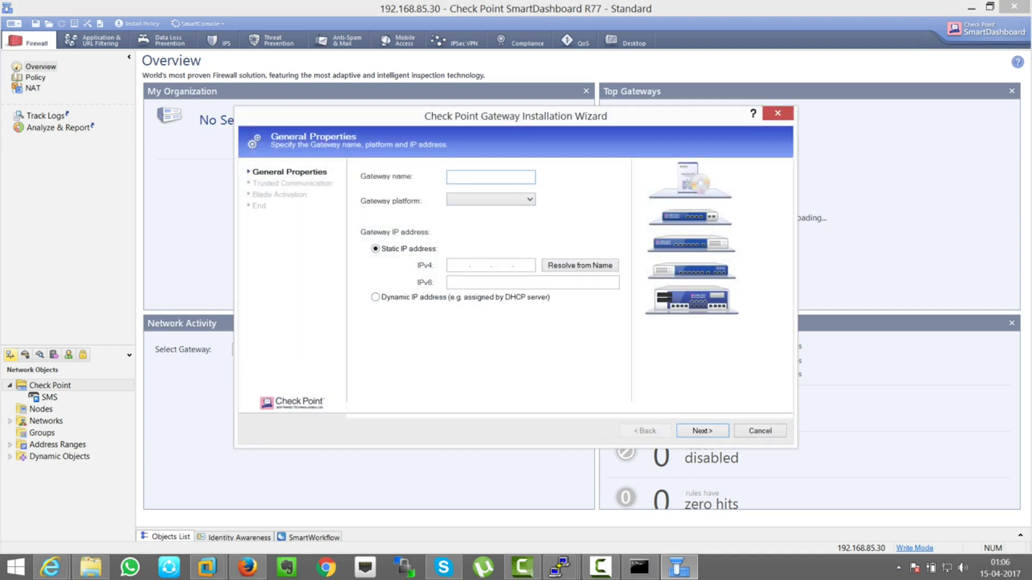
- Name the gateway Firewall-1, platform Open server, IPv4 192.168.85.10, and continue to Trusted Communication
{"action": "type", "text": "Firewall-1"}
{"action": "key", "text": "ctrl+a"}
{"action": "left_click", "coordinate": [491, 200]}
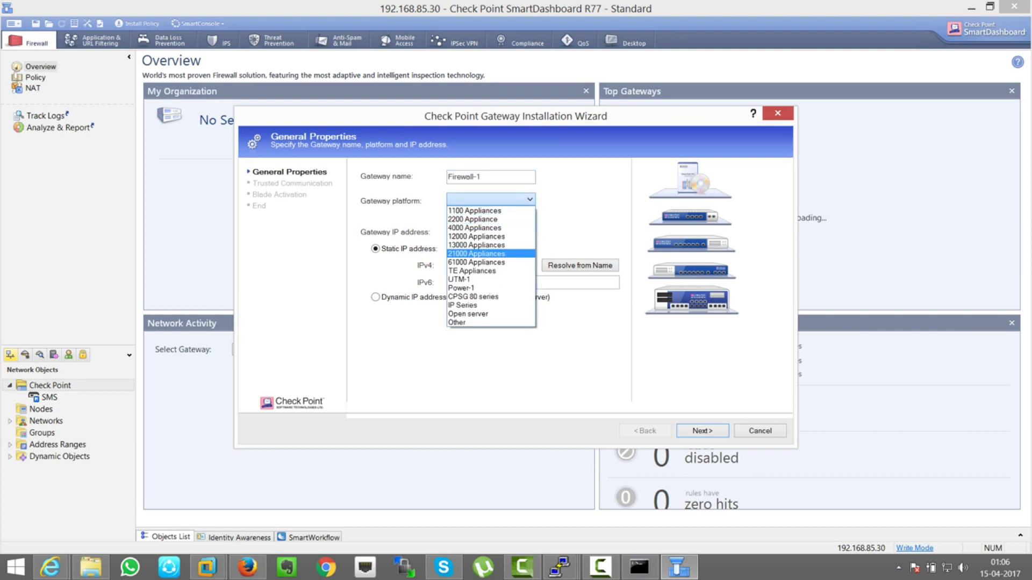
{"action": "left_click", "coordinate": [468, 314]}
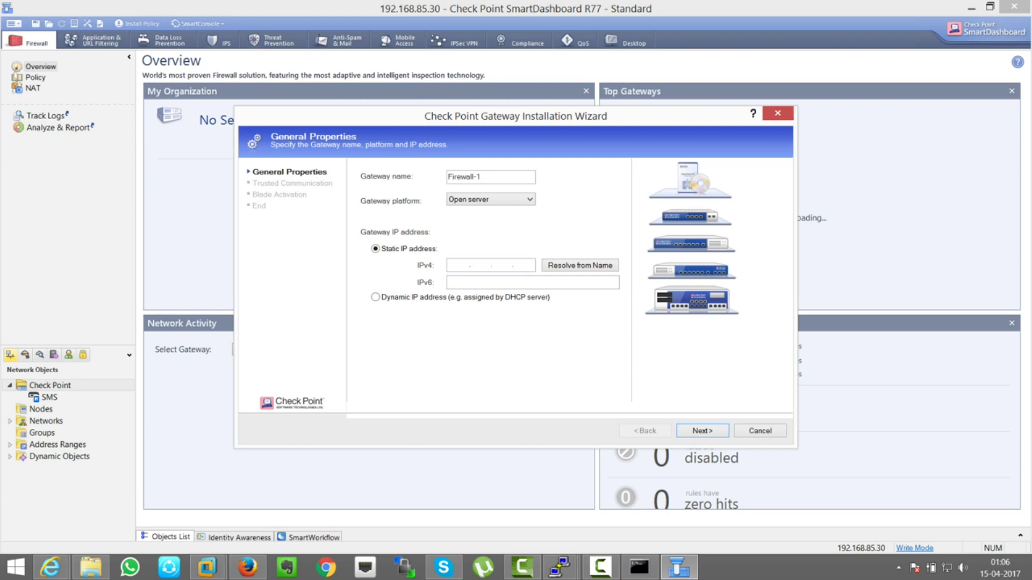
{"action": "type", "text": "192.168.85.10"}
{"action": "key", "text": "Return"}
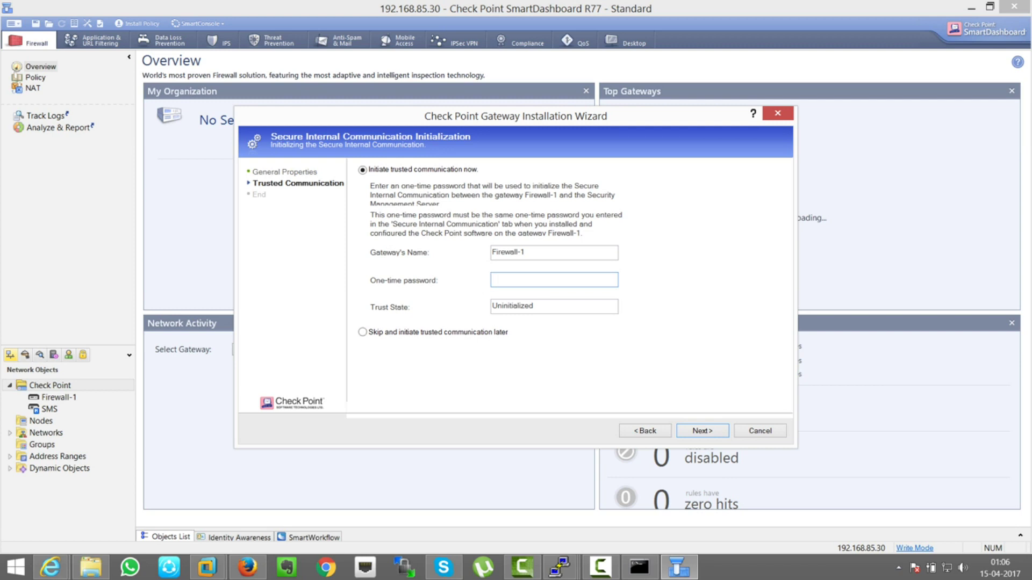
{"action": "mouse_move", "coordinate": [559, 567]}
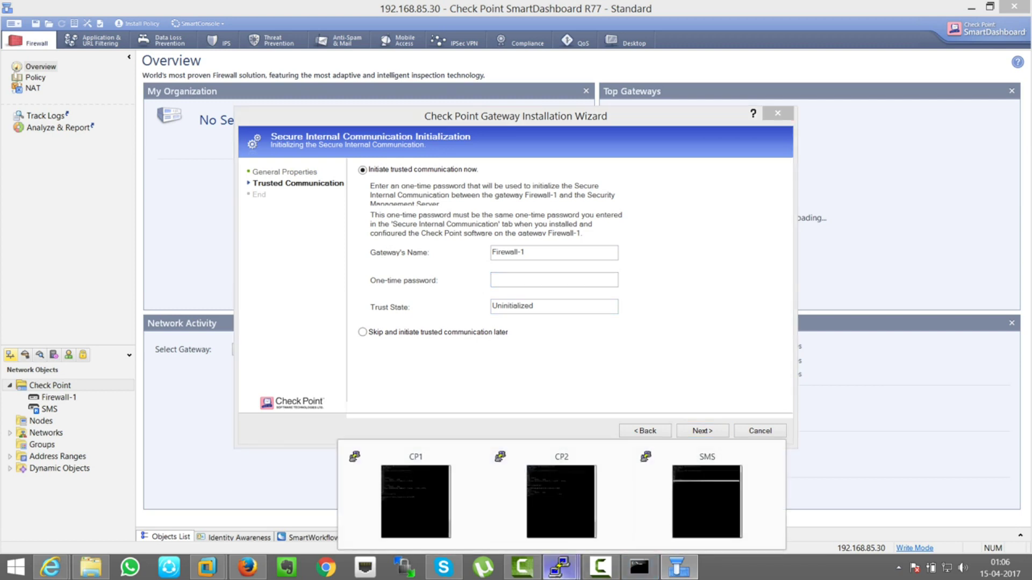
{"action": "left_click", "coordinate": [414, 502]}
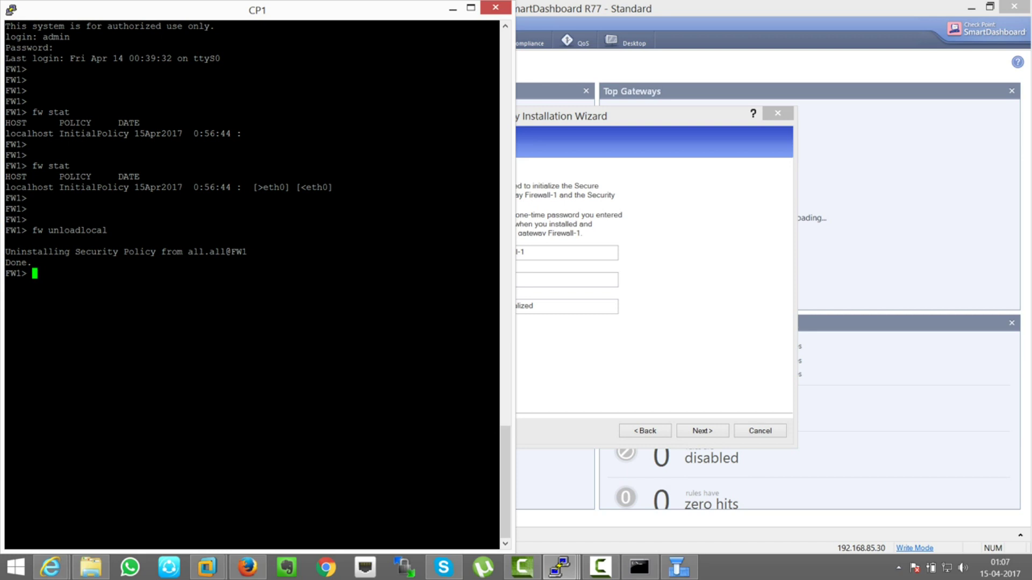
- In CP1's cpconfig, review Secure Internal Communication (option 5), keep the activation key, and exit with 10
{"action": "type", "text": "cpconfig"}
{"action": "key", "text": "Return"}
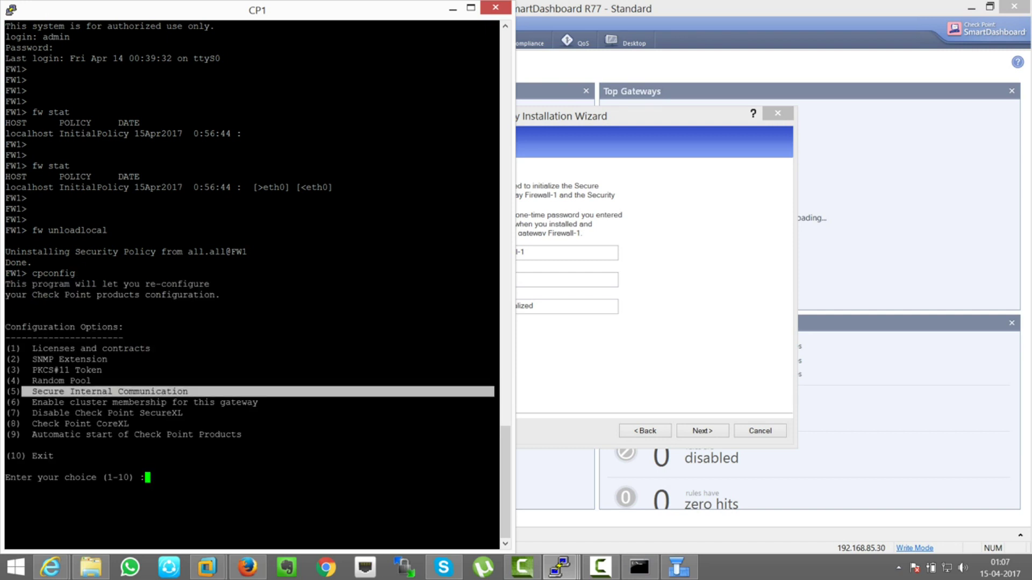
{"action": "type", "text": "5"}
{"action": "key", "text": "Return"}
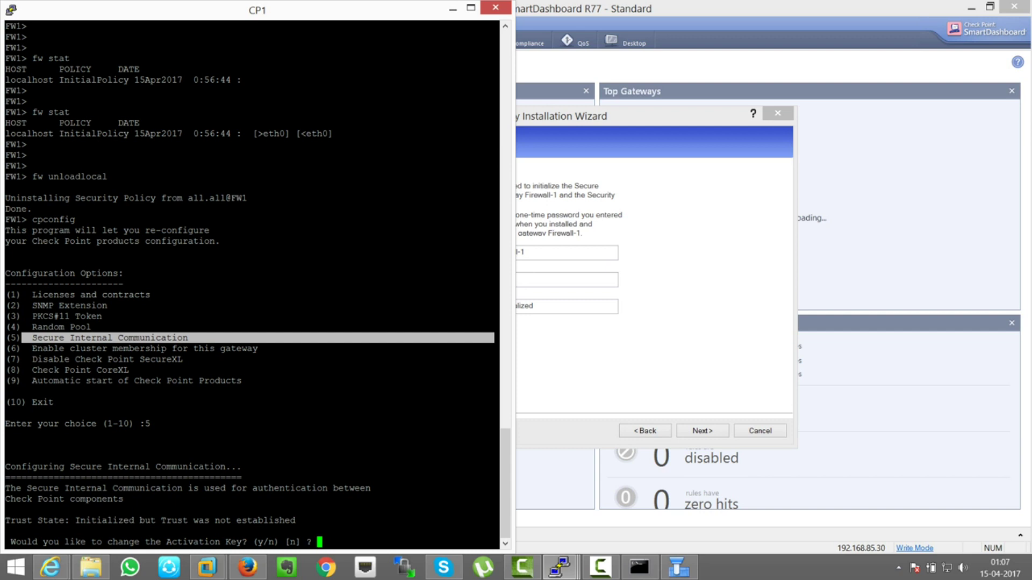
{"action": "type", "text": "n"}
{"action": "key", "text": "Return"}
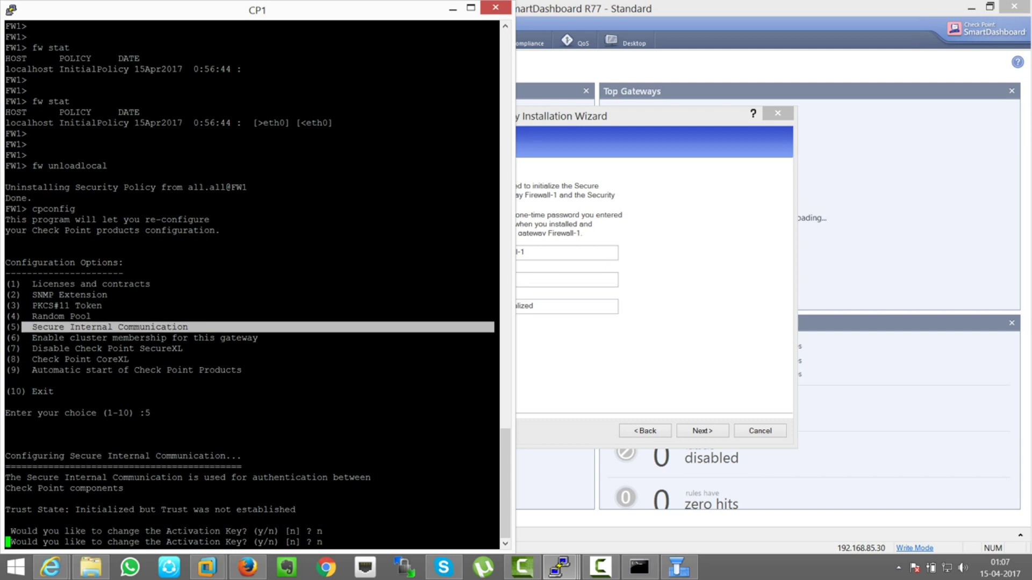
{"action": "type", "text": "10) :10"}
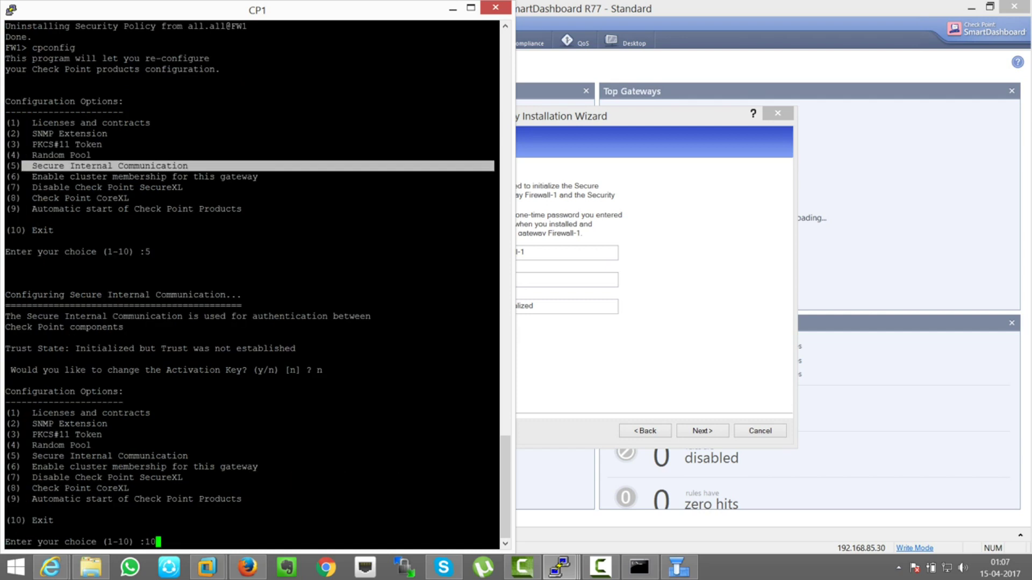
{"action": "key", "text": "Return"}
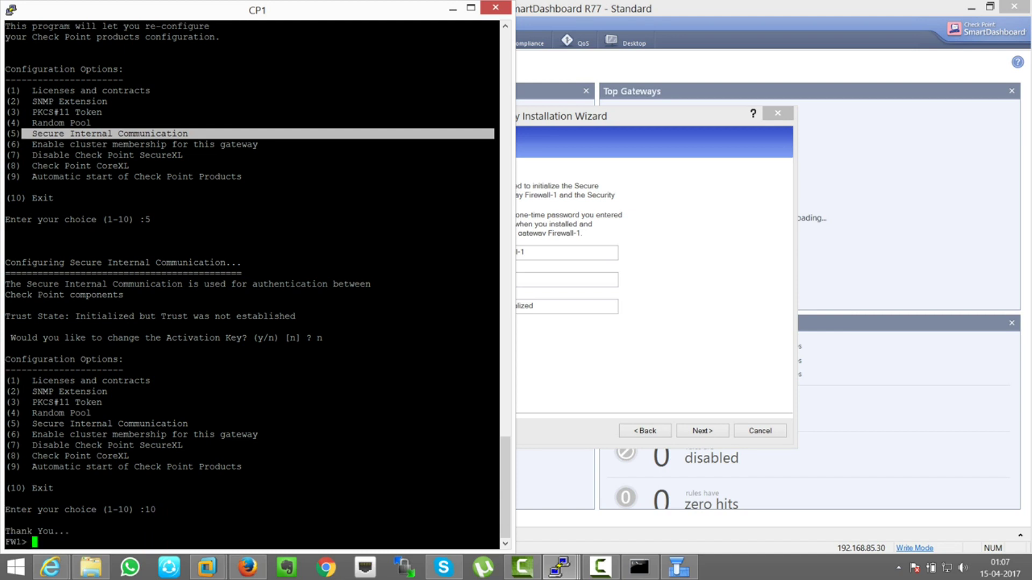
{"action": "key", "text": "alt+Tab"}
- Enter the one-time password to initialize SIC trust with the Firewall-1 gateway
{"action": "type", "text": "******"}
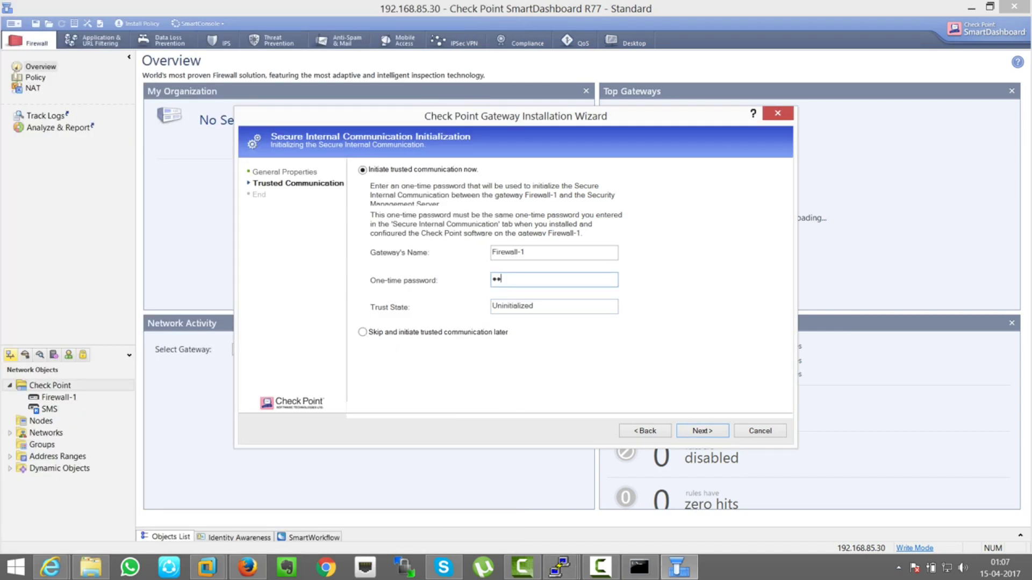
{"action": "key", "text": "BackSpace"}
{"action": "key", "text": "BackSpace"}
{"action": "key", "text": "BackSpace"}
{"action": "key", "text": "BackSpace"}
{"action": "key", "text": "BackSpace"}
{"action": "key", "text": "BackSpace"}
{"action": "type", "text": "*********"}
{"action": "key", "text": "Return"}
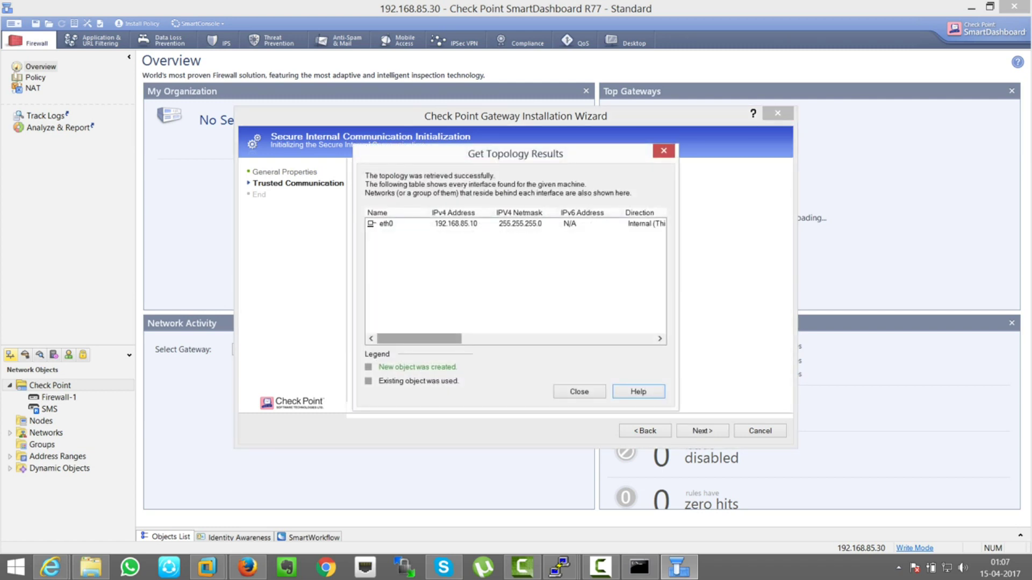
- Dismiss the topology results and finish the wizard with trust established
{"action": "mouse_move", "coordinate": [420, 338]}
{"action": "left_mouse_down"}
{"action": "mouse_move", "coordinate": [522, 338]}
{"action": "mouse_move", "coordinate": [430, 339]}
{"action": "left_mouse_up"}
{"action": "key", "text": "Return"}
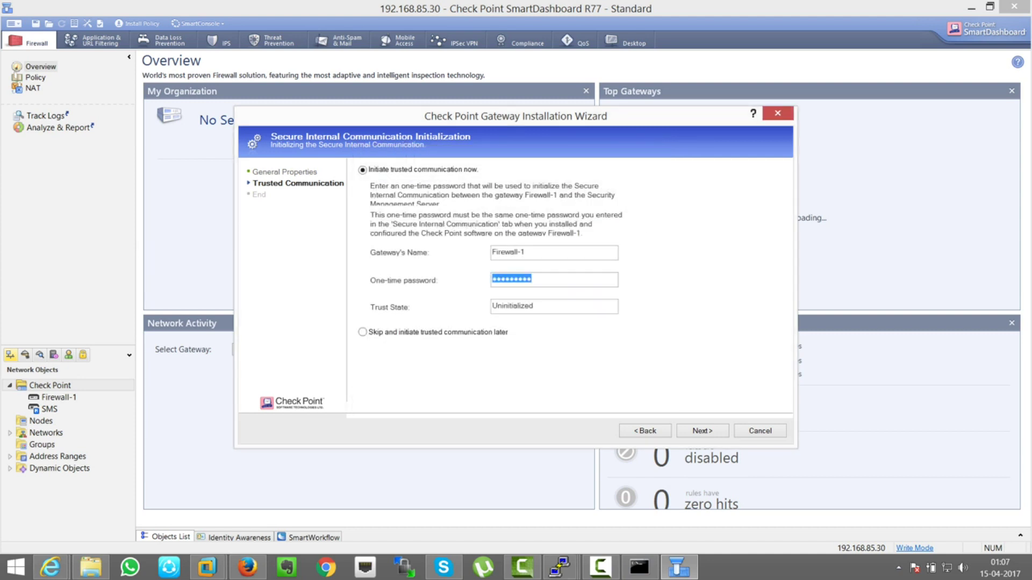
{"action": "key", "text": "Return"}
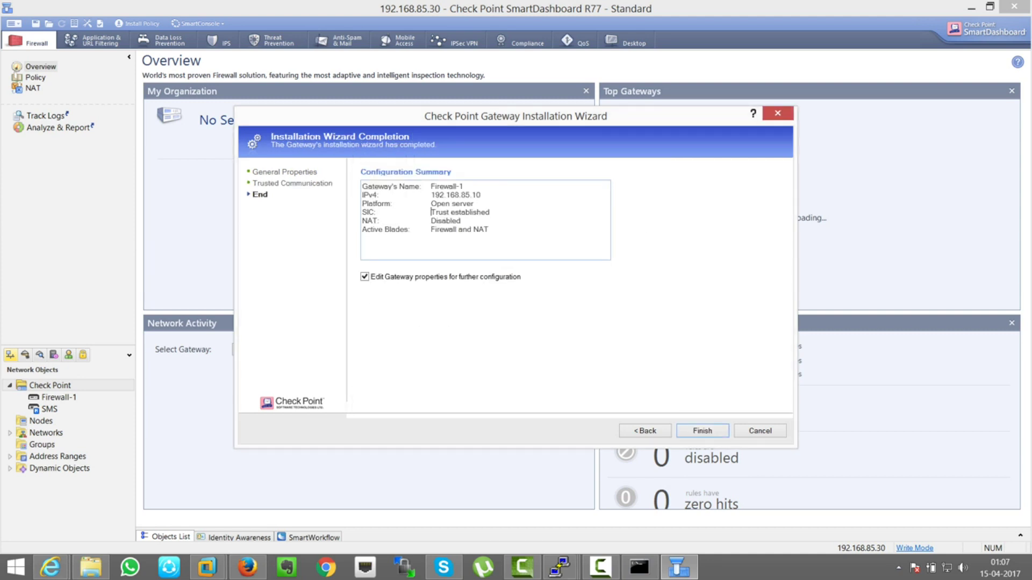
{"action": "left_click_drag", "start_coordinate": [431, 212], "coordinate": [489, 212]}
{"action": "key", "text": "Return"}
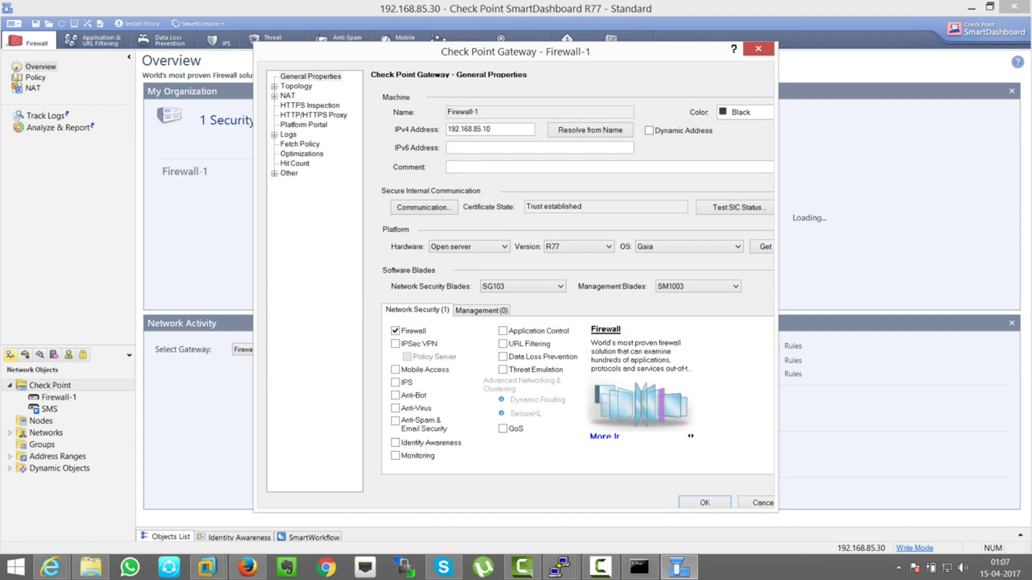
- Start a new security gateway named Firewall-2 on the Open server platform
{"action": "key", "text": "Escape"}
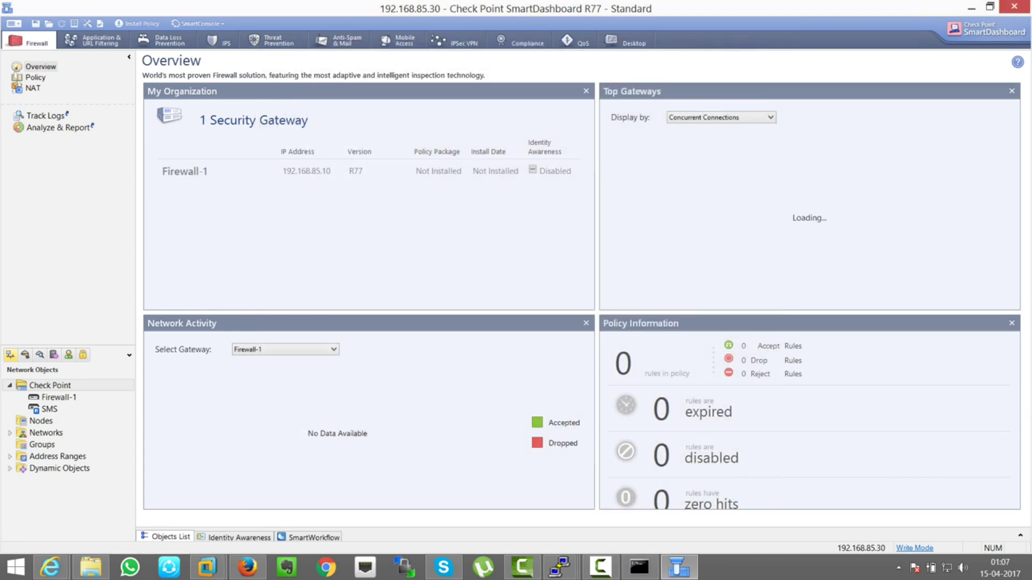
{"action": "left_click", "coordinate": [64, 385]}
{"action": "right_click", "coordinate": [68, 383]}
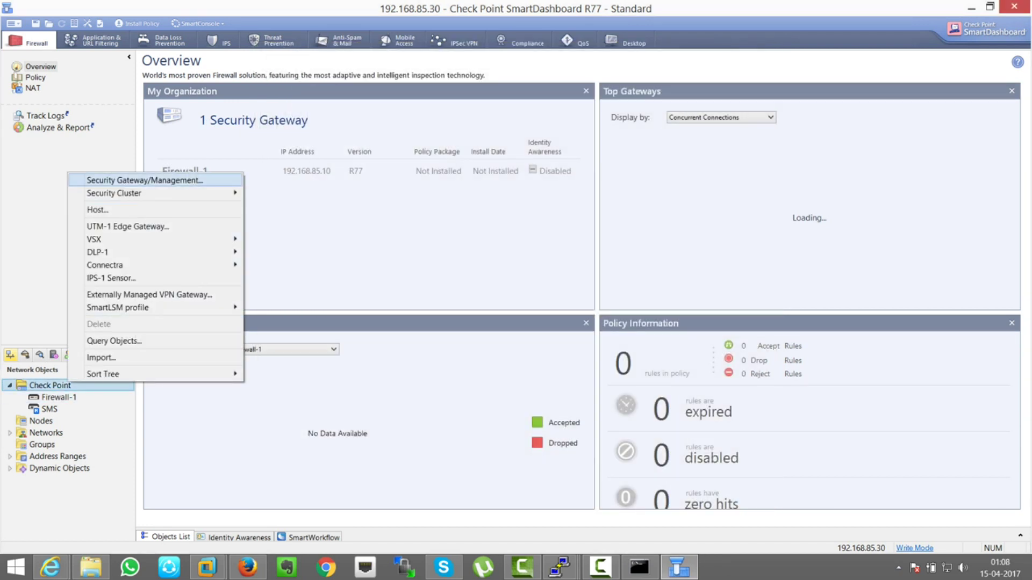
{"action": "left_click", "coordinate": [144, 180]}
{"action": "key", "text": "Escape"}
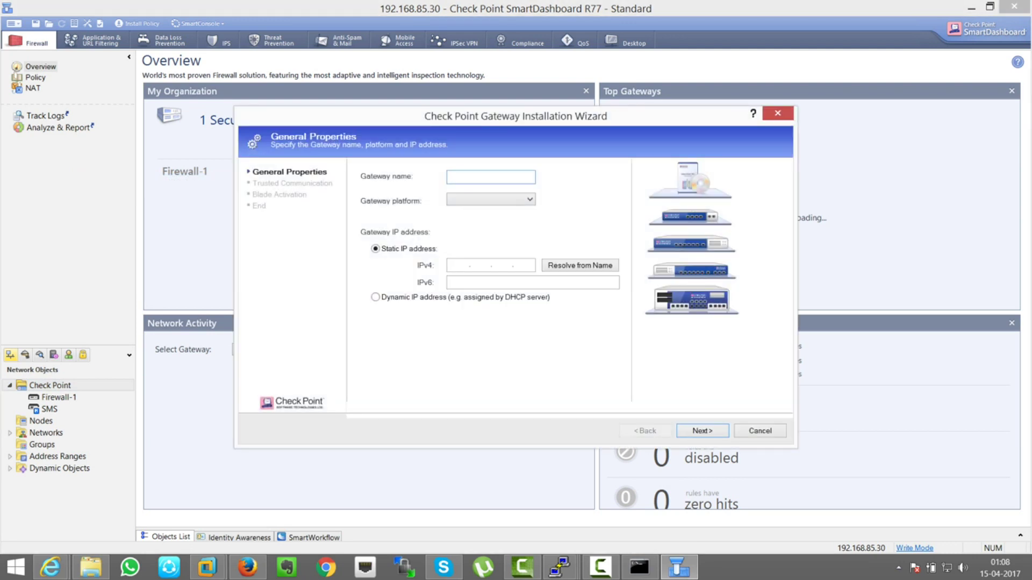
{"action": "type", "text": "Firewall-2"}
{"action": "left_click", "coordinate": [491, 200]}
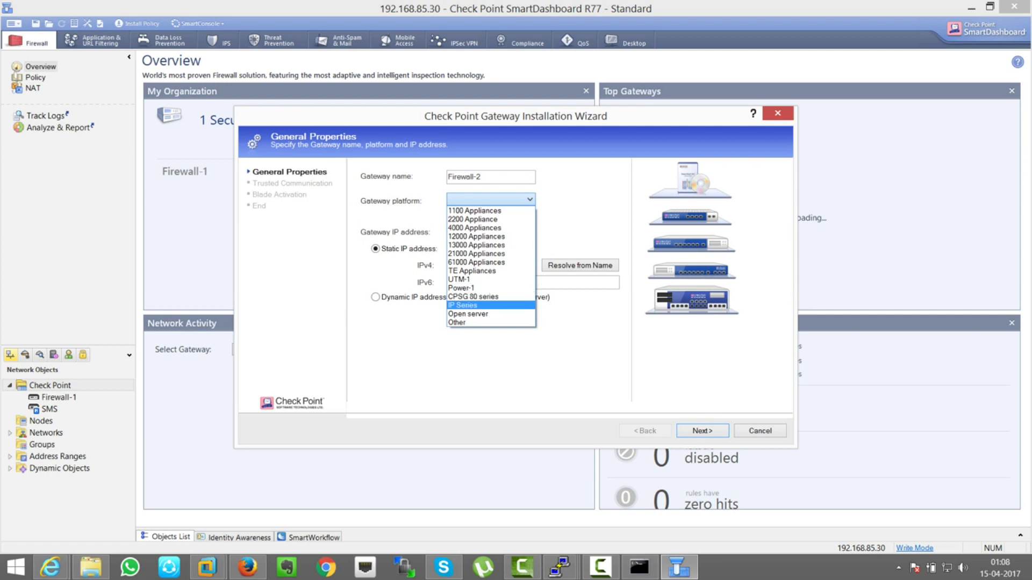
{"action": "left_click", "coordinate": [467, 314]}
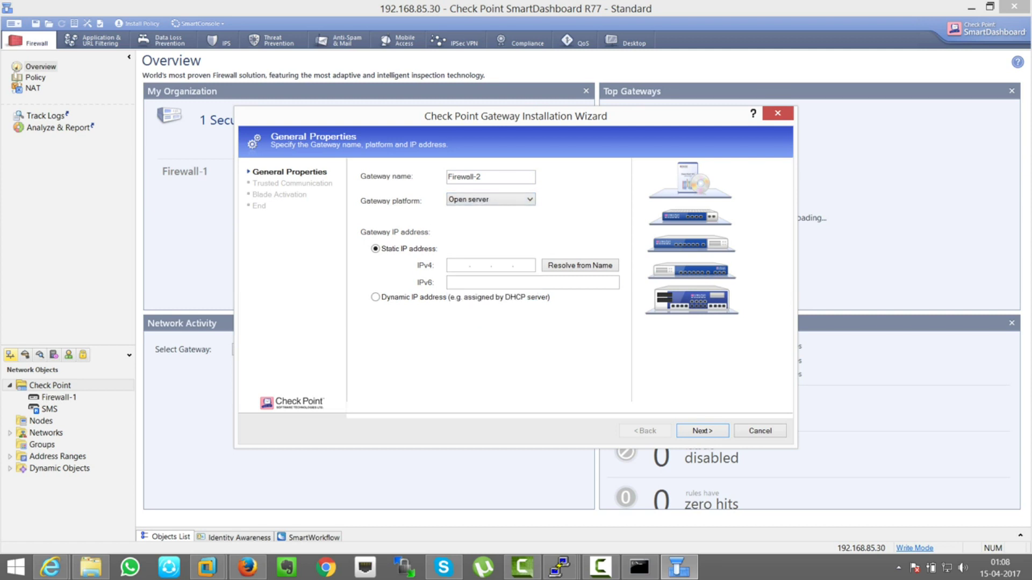
- Give Firewall-2 IPv4 address 192.168.85.20 and initialize SIC trust with the one-time password
{"action": "left_click", "coordinate": [206, 567]}
{"action": "left_click", "coordinate": [279, 486]}
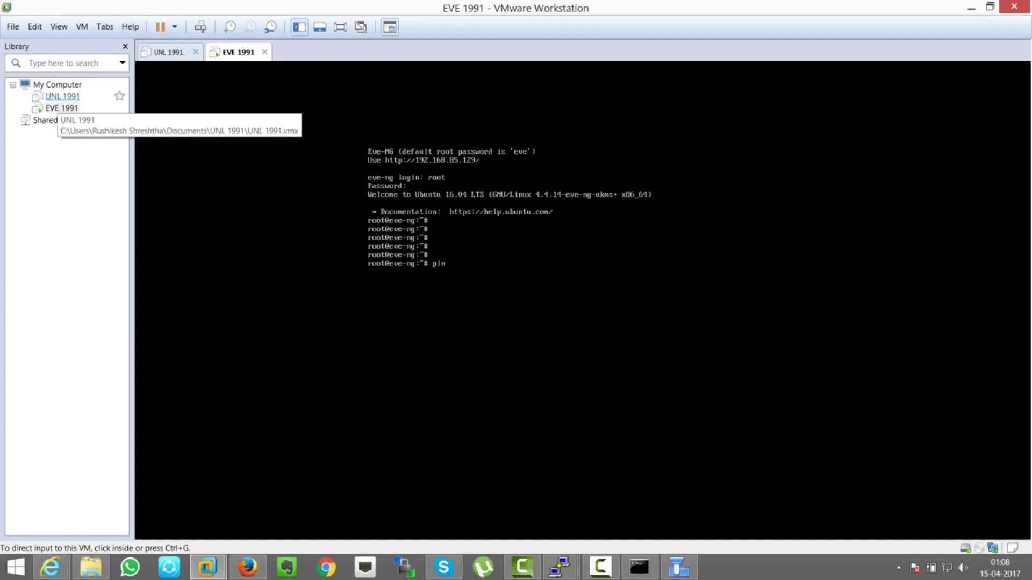
{"action": "left_click", "coordinate": [971, 8]}
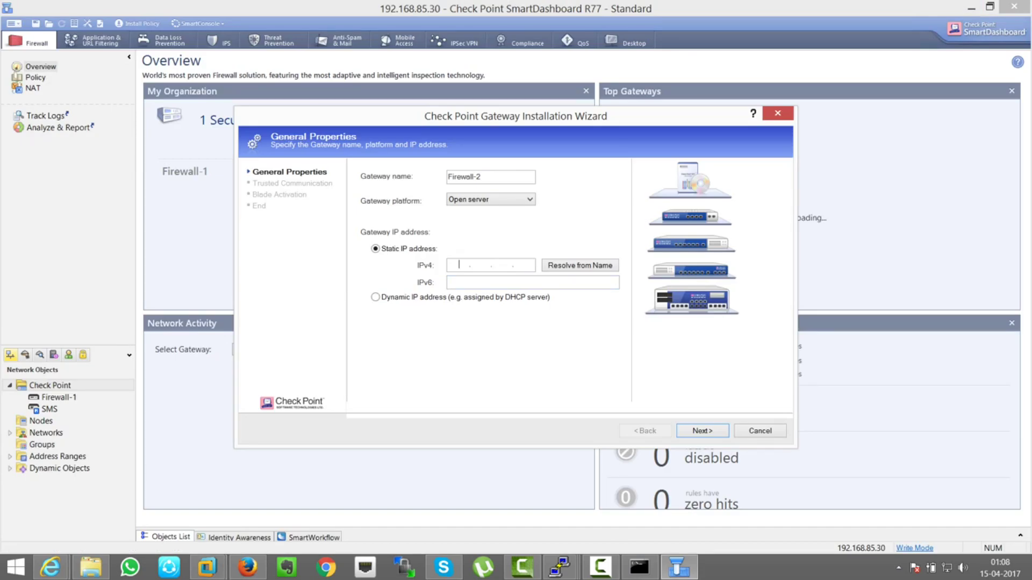
{"action": "type", "text": "192.168.85.20"}
{"action": "left_click", "coordinate": [702, 430]}
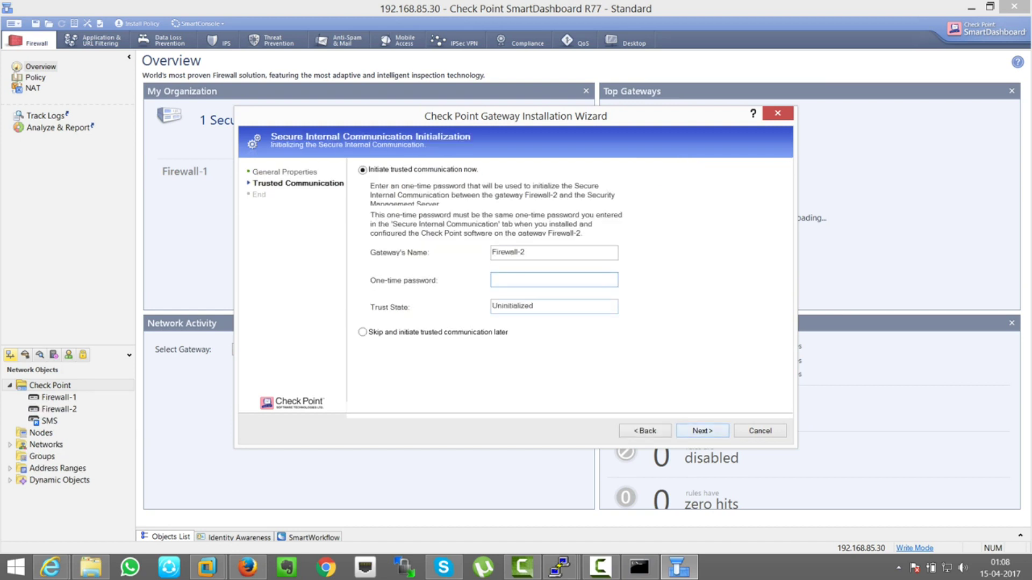
{"action": "type", "text": "•••••••••"}
{"action": "key", "text": "Return"}
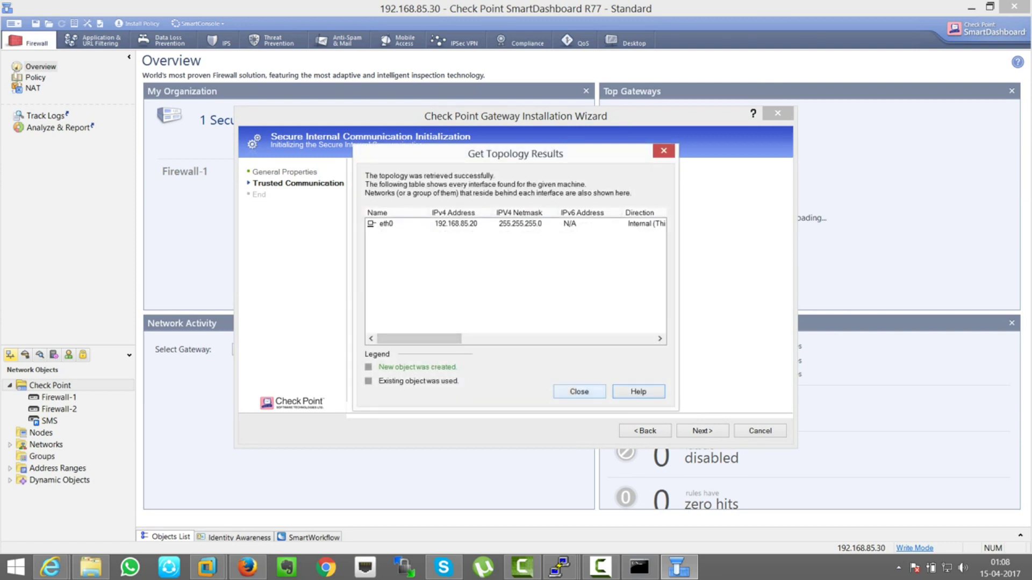
{"action": "key", "text": "Return"}
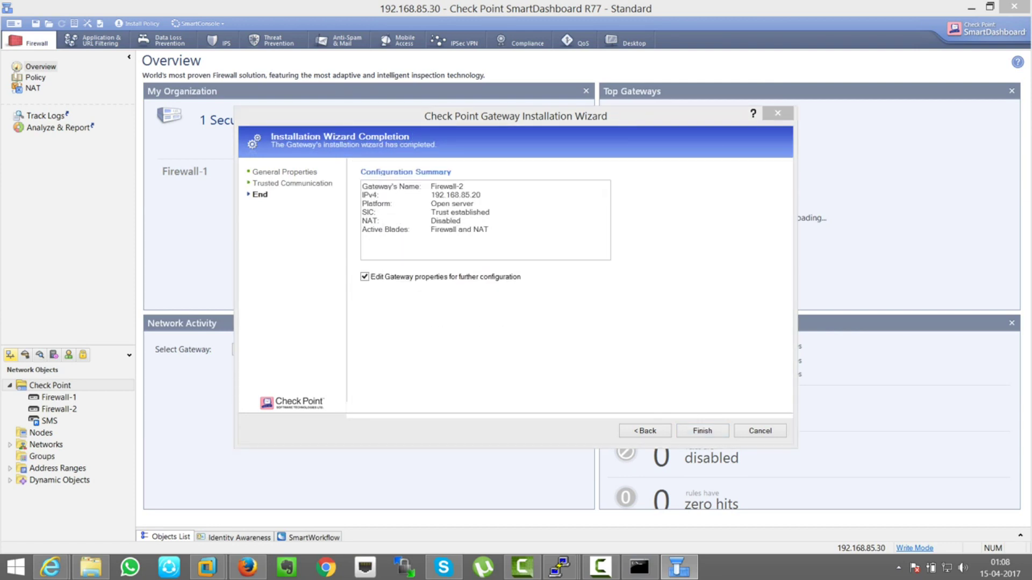
- Finish the wizard, review Firewall-2's Topology page, then bring up the lab diagram in Firefox
{"action": "key", "text": "Return"}
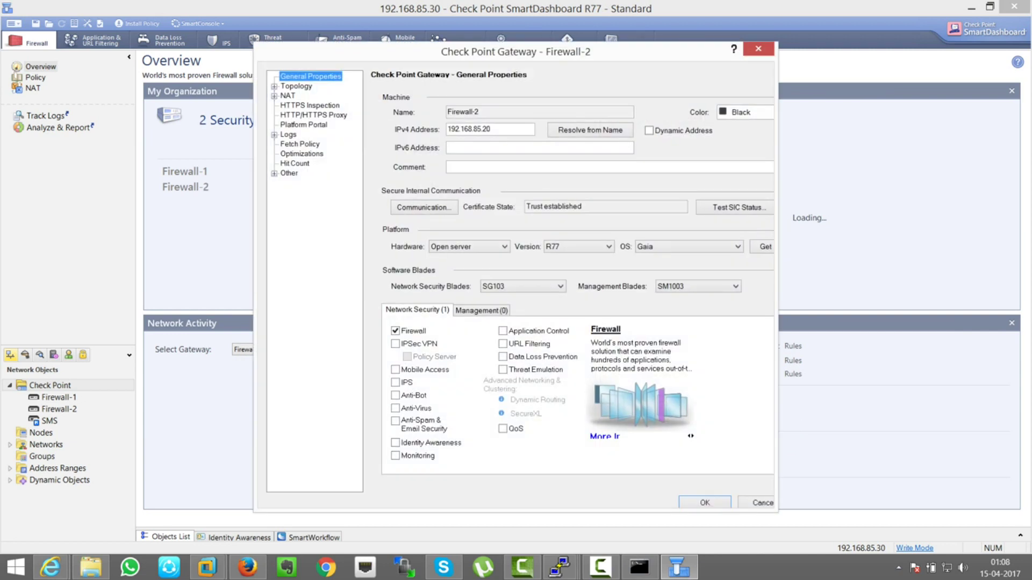
{"action": "left_click", "coordinate": [296, 86]}
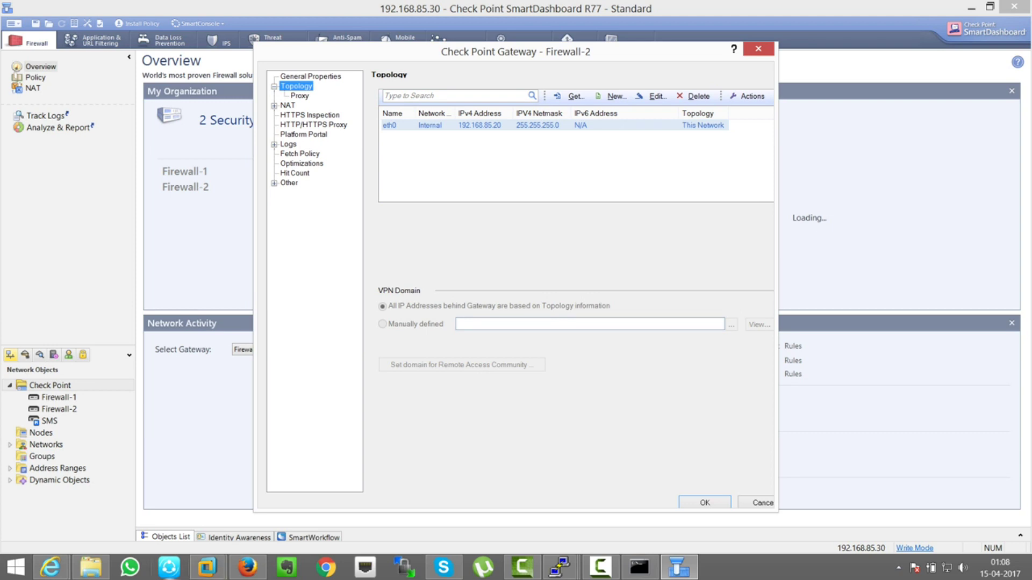
{"action": "left_click", "coordinate": [247, 567]}
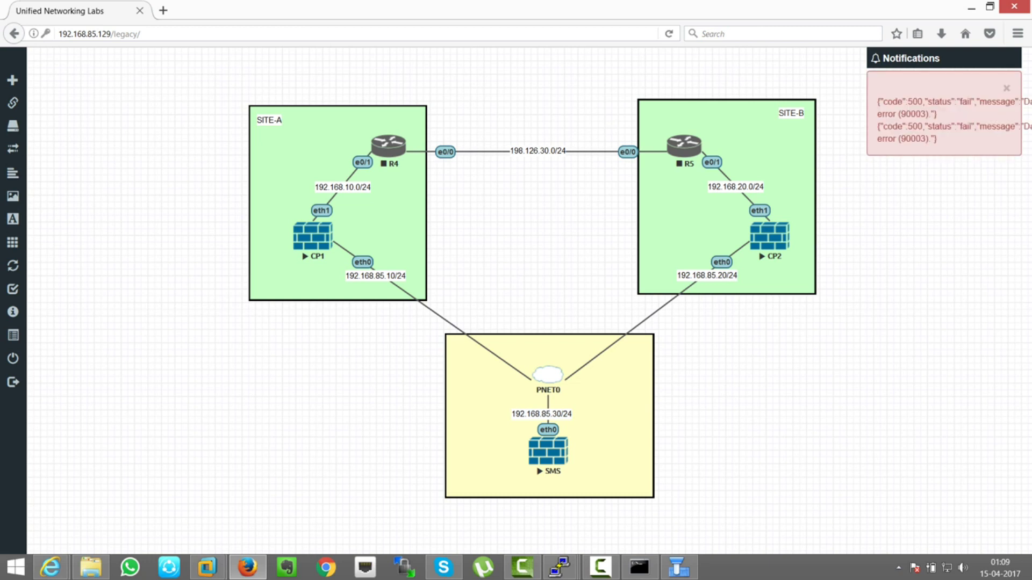
- Switch from the EVE-NG lab diagram to the SMS Gaia Portal in Internet Explorer
{"action": "mouse_move", "coordinate": [559, 568]}
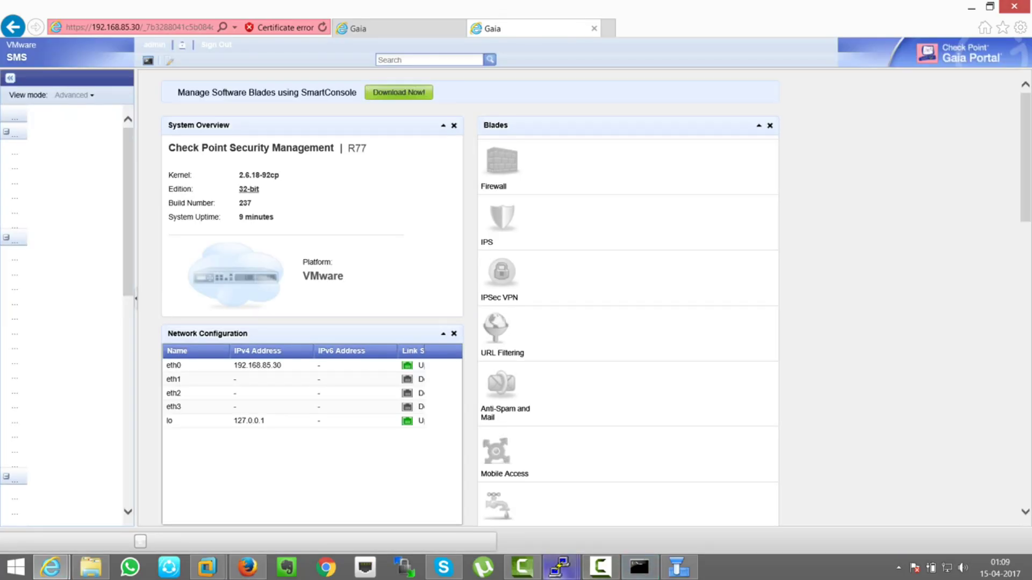
- On CP1's console, run 'set interface eth1 ipv4-address 192.168.10.1 mask-length 24', which hits a configuration lock
{"action": "mouse_move", "coordinate": [559, 568]}
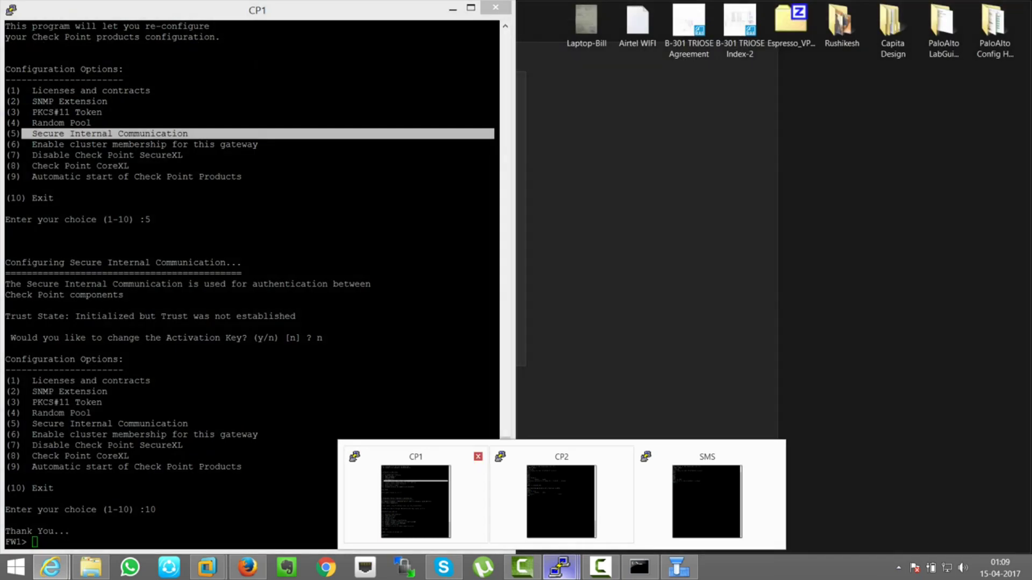
{"action": "left_click", "coordinate": [415, 502]}
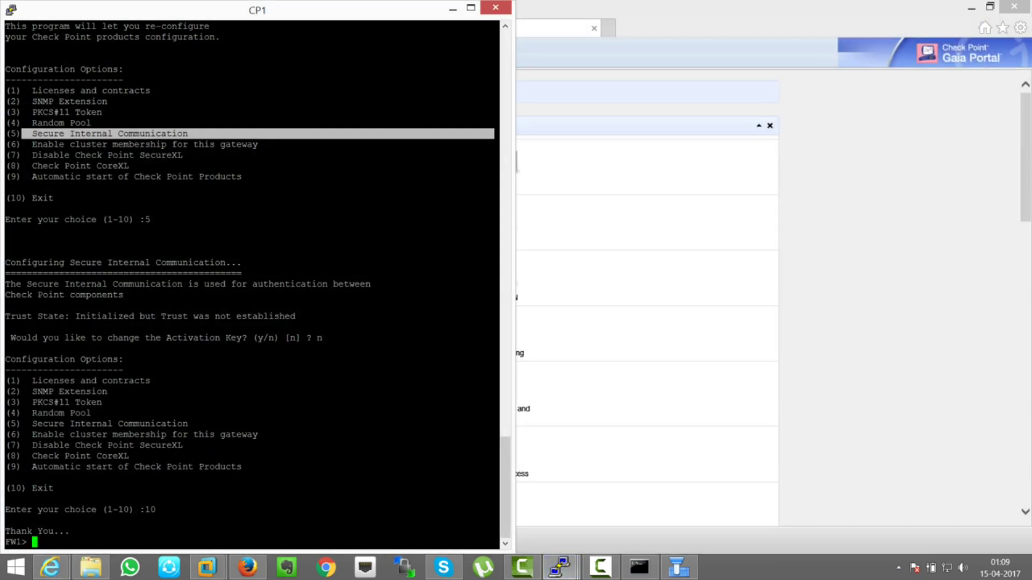
{"action": "type", "text": "set"}
{"action": "key", "text": "Tab"}
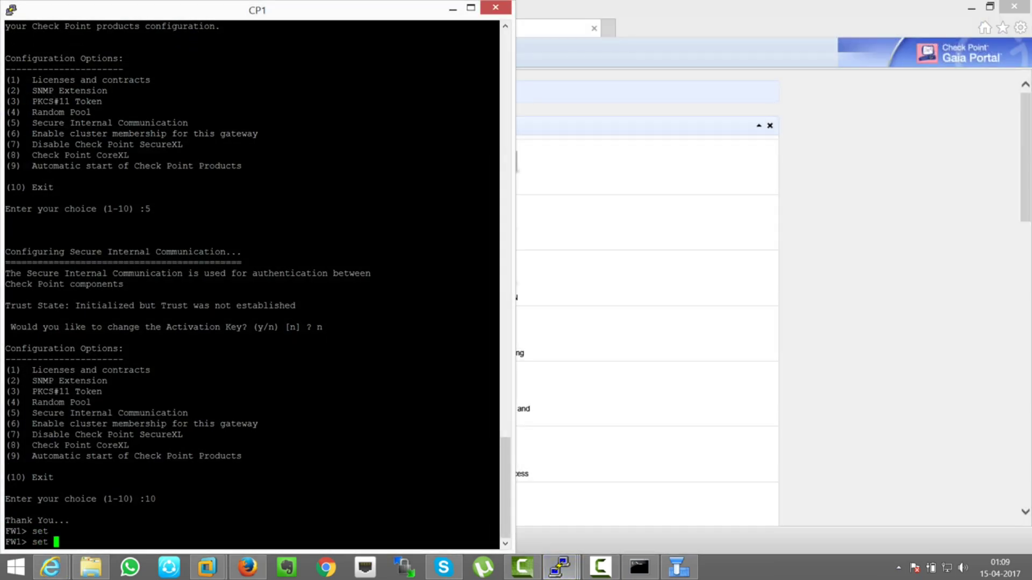
{"action": "type", "text": "inter"}
{"action": "key", "text": "Tab"}
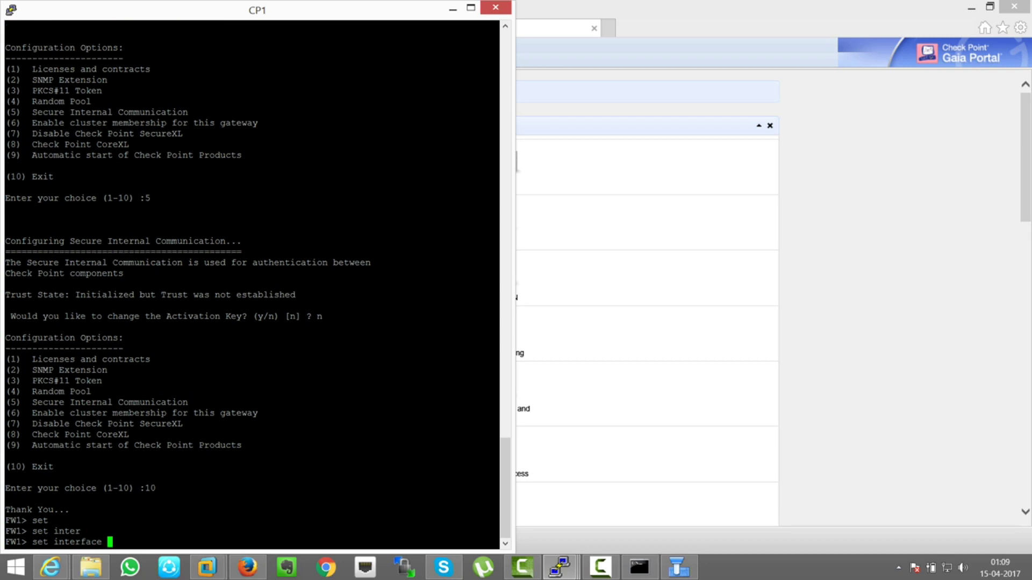
{"action": "type", "text": "eth1 ipv4-"}
{"action": "key", "text": "Tab"}
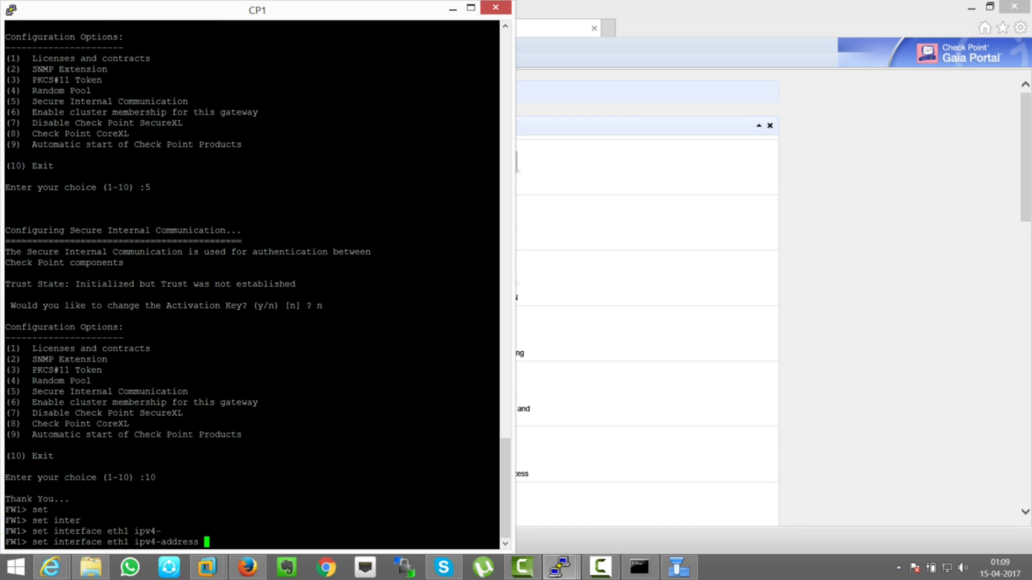
{"action": "type", "text": "192.168.10.1 mas"}
{"action": "key", "text": "Tab"}
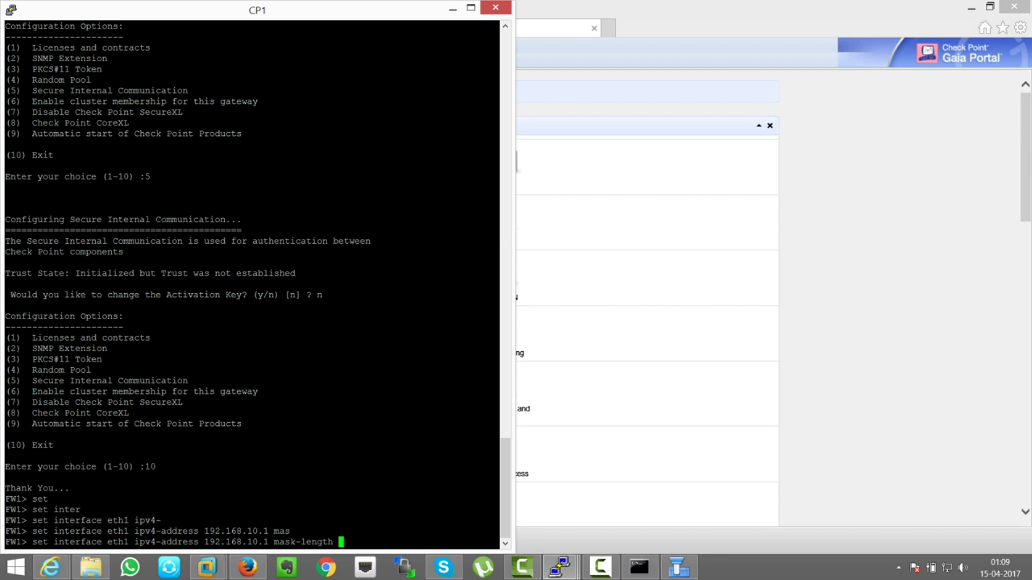
{"action": "type", "text": "24"}
{"action": "key", "text": "Return"}
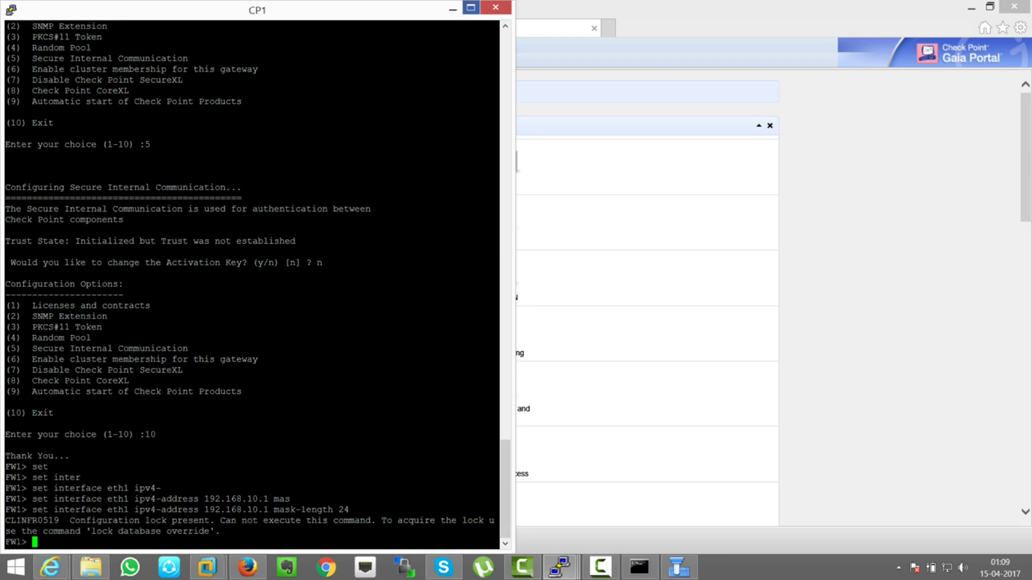
{"action": "left_click", "coordinate": [471, 7]}
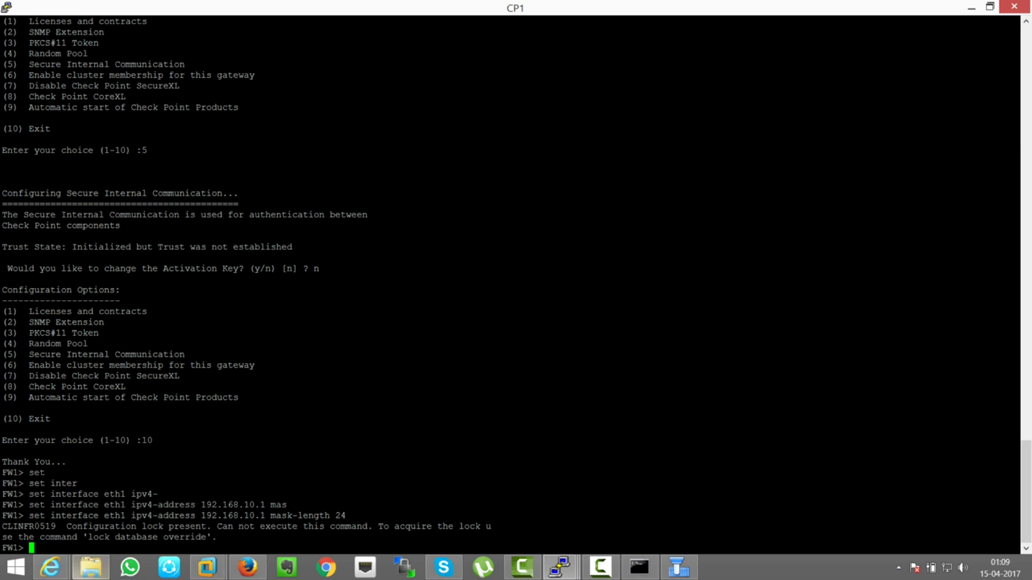
- Take the configuration lock on CP1 with 'lock database override'
{"action": "mouse_move", "coordinate": [51, 567]}
{"action": "left_click", "coordinate": [231, 502]}
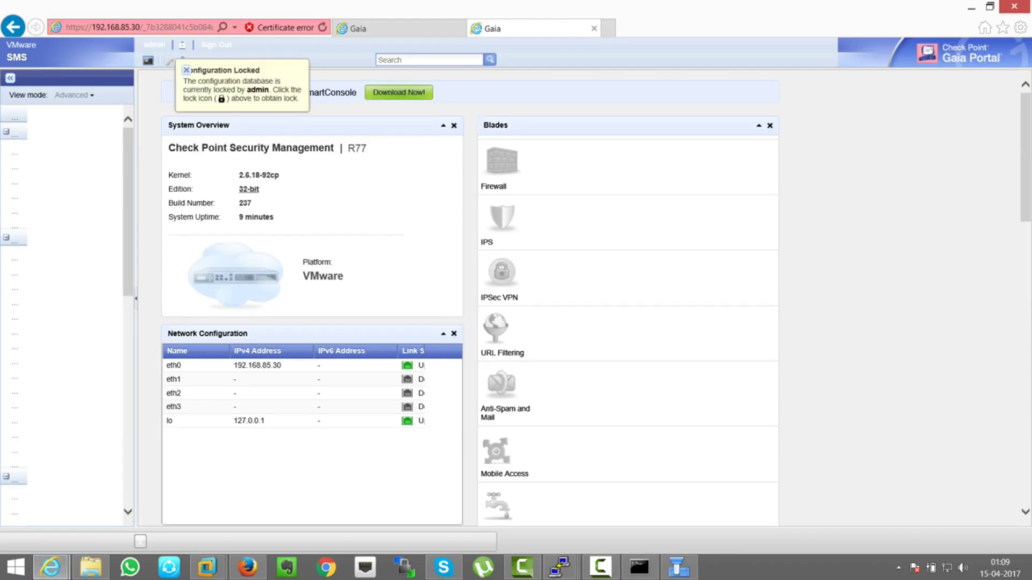
{"action": "key", "text": "alt+Tab"}
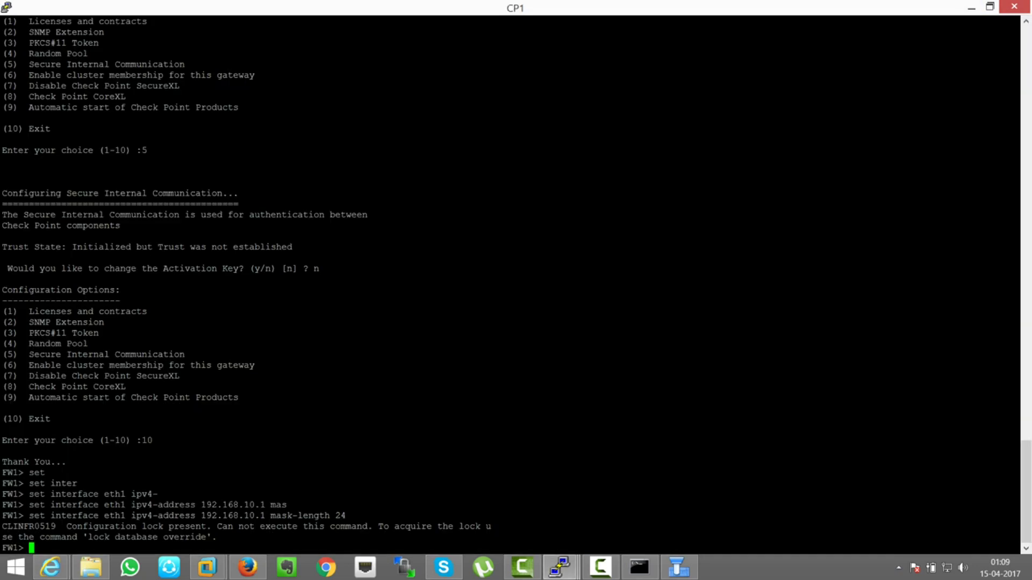
{"action": "left_click_drag", "start_coordinate": [82, 537], "coordinate": [198, 536]}
{"action": "key", "text": "super+c"}
{"action": "left_click", "coordinate": [197, 536]}
{"action": "left_click_drag", "start_coordinate": [88, 537], "coordinate": [206, 537]}
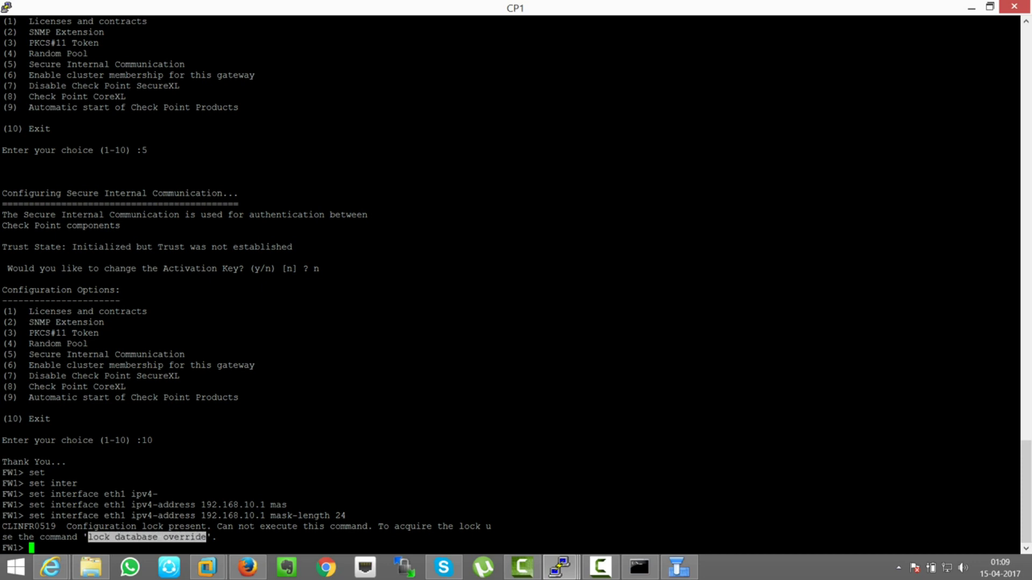
{"action": "right_click", "coordinate": [206, 537]}
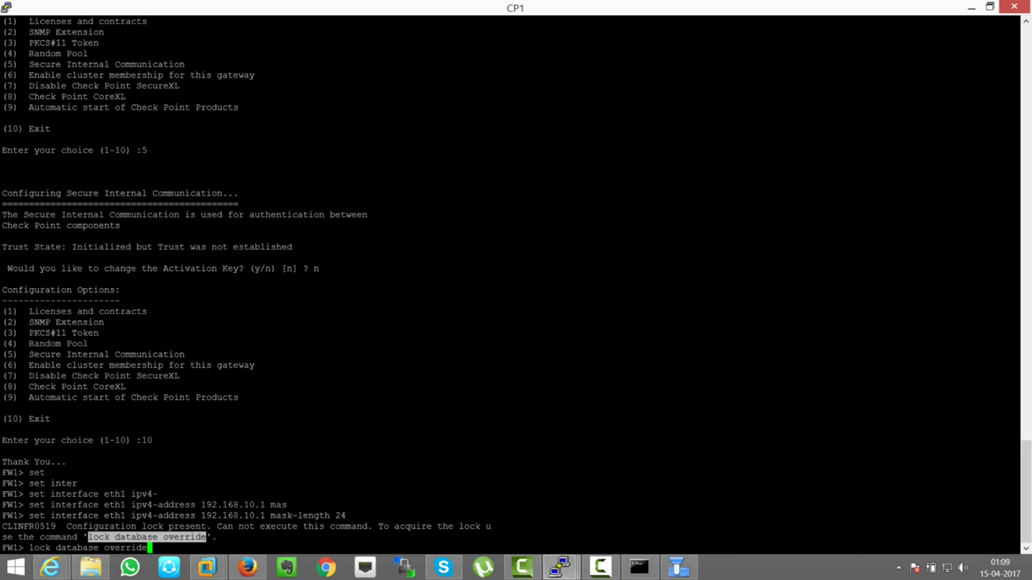
{"action": "key", "text": "Return"}
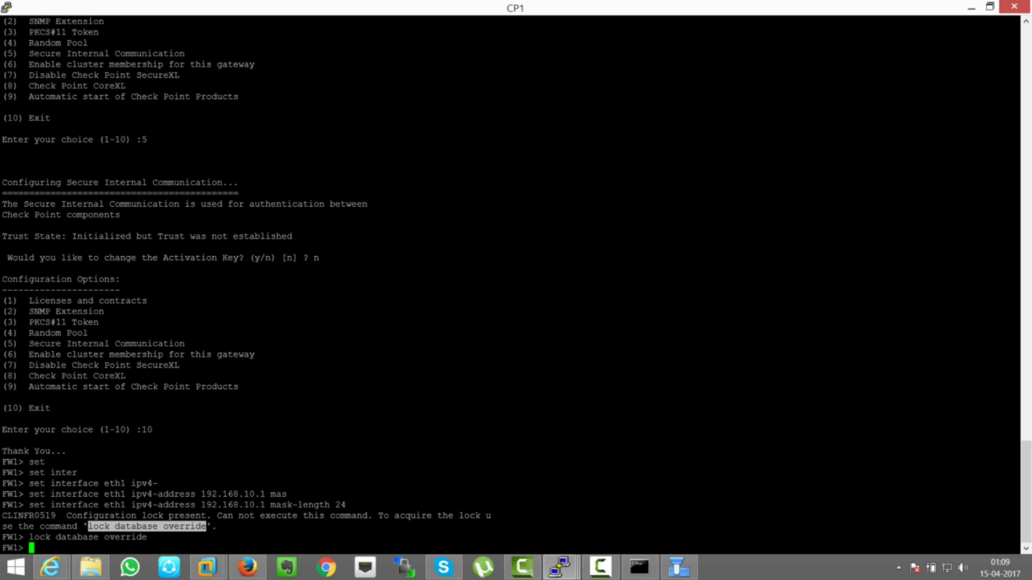
- Set eth1 to 192.168.10.1/24 and turn its state on
{"action": "left_click_drag", "start_coordinate": [29, 504], "coordinate": [345, 505]}
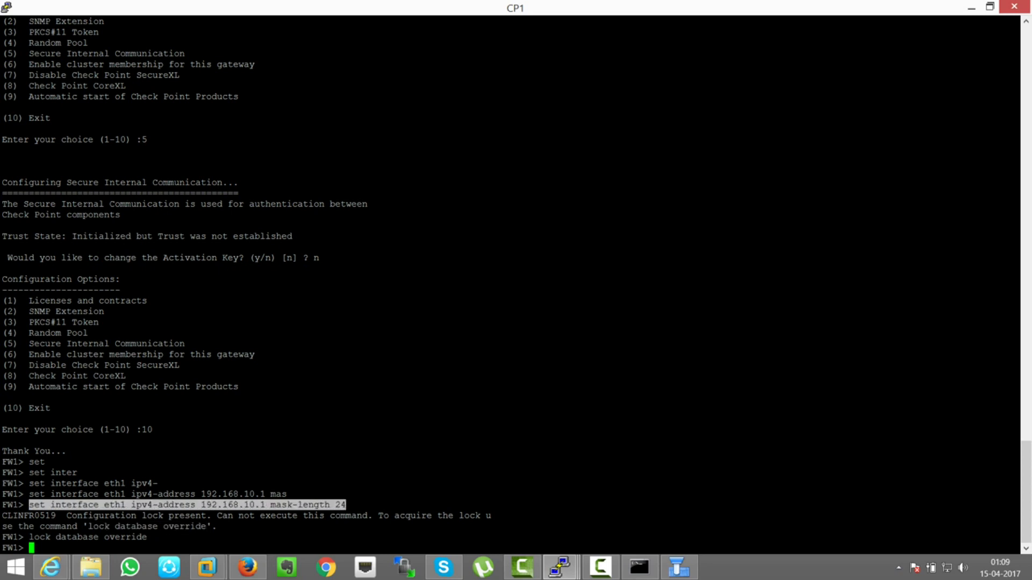
{"action": "right_click", "coordinate": [345, 505]}
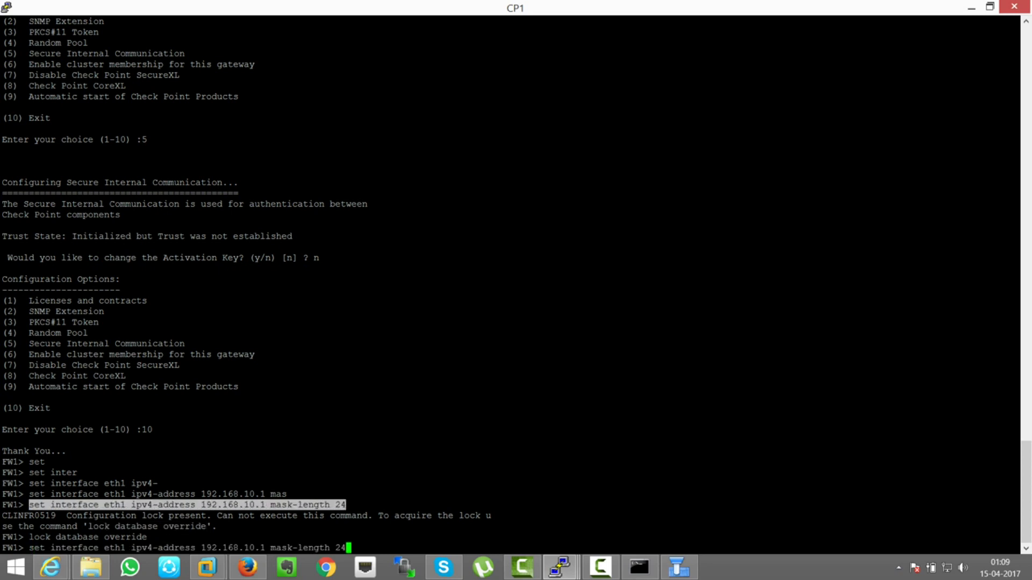
{"action": "key", "text": "Return"}
{"action": "key", "text": "Return"}
{"action": "key", "text": "Return"}
{"action": "key", "text": "Return"}
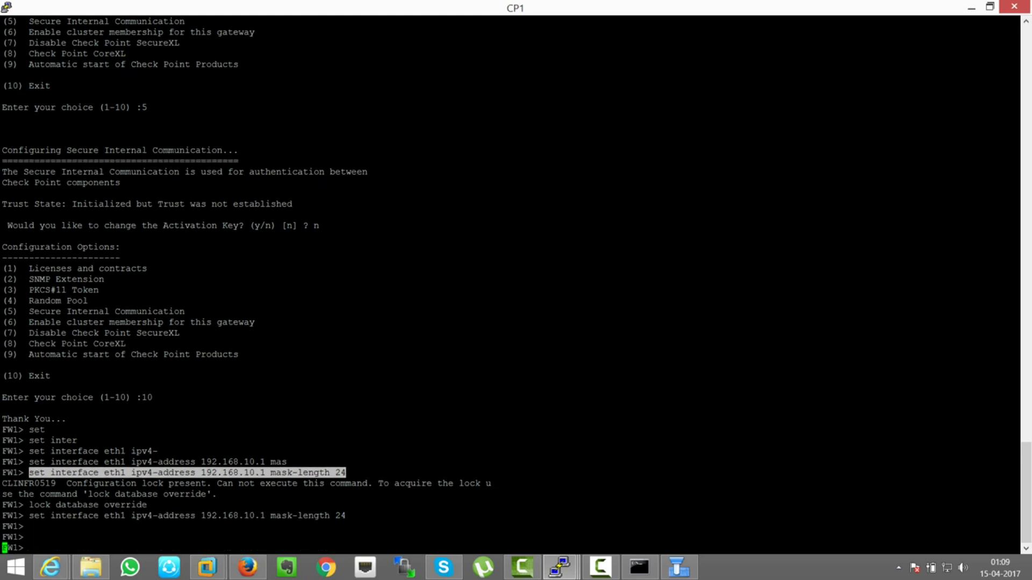
{"action": "key", "text": "Up"}
{"action": "key", "text": "BackSpace"}
{"action": "key", "text": "BackSpace"}
{"action": "key", "text": "BackSpace"}
{"action": "key", "text": "BackSpace"}
{"action": "key", "text": "BackSpace"}
{"action": "key", "text": "BackSpace"}
{"action": "key", "text": "BackSpace"}
{"action": "key", "text": "BackSpace"}
{"action": "key", "text": "BackSpace"}
{"action": "key", "text": "BackSpace"}
{"action": "key", "text": "BackSpace"}
{"action": "key", "text": "BackSpace"}
{"action": "key", "text": "BackSpace"}
{"action": "key", "text": "BackSpace"}
{"action": "key", "text": "BackSpace"}
{"action": "key", "text": "BackSpace"}
{"action": "key", "text": "BackSpace"}
{"action": "key", "text": "BackSpace"}
{"action": "key", "text": "BackSpace"}
{"action": "key", "text": "BackSpace"}
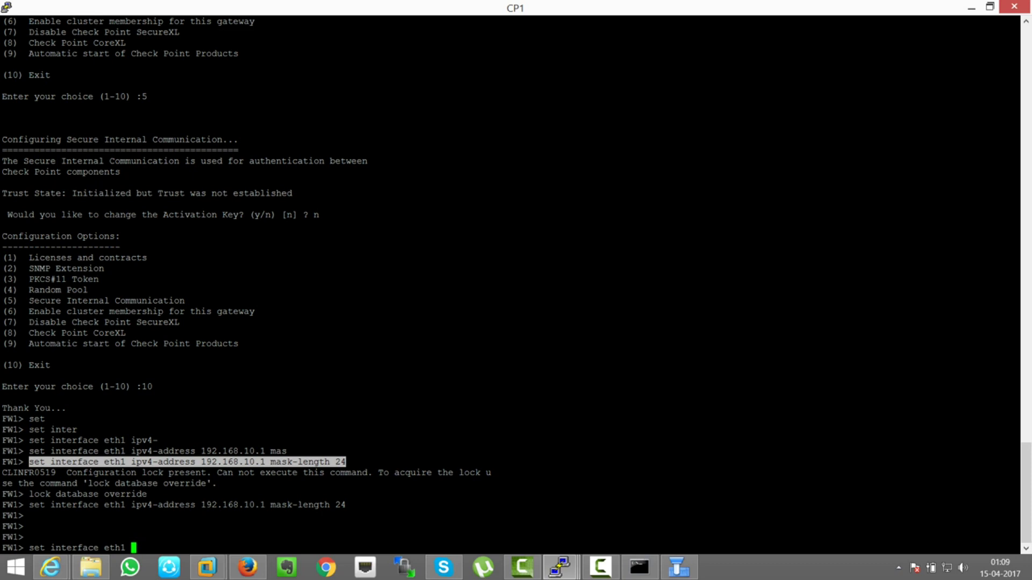
{"action": "type", "text": "sta"}
{"action": "key", "text": "Tab"}
{"action": "type", "text": "on"}
{"action": "key", "text": "Return"}
{"action": "key", "text": "Return"}
{"action": "key", "text": "Return"}
{"action": "key", "text": "Return"}
{"action": "key", "text": "Return"}
{"action": "key", "text": "Return"}
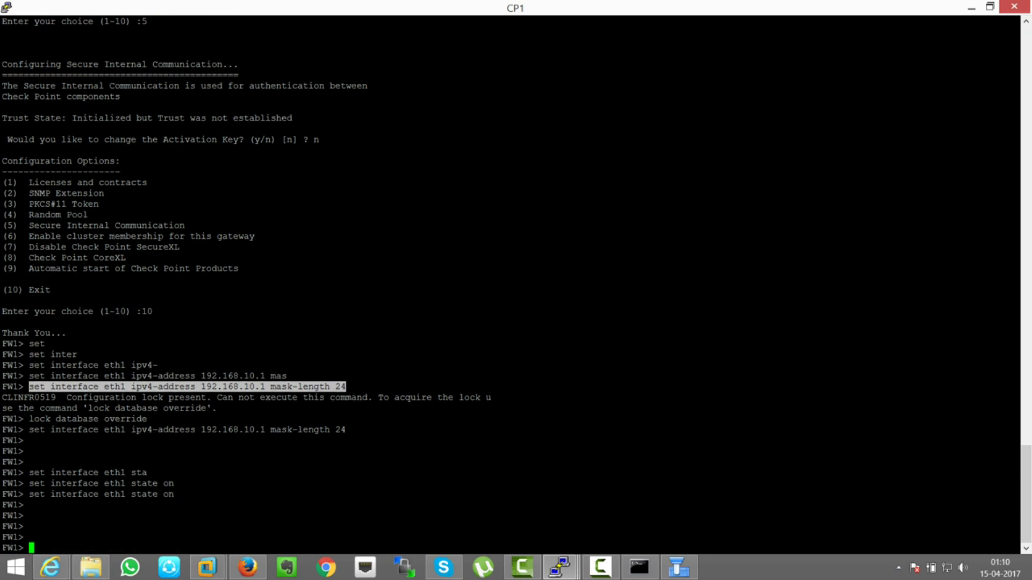
- Save CP1's configuration with 'save config'
{"action": "type", "text": "save"}
{"action": "key", "text": "Tab"}
{"action": "type", "text": "con"}
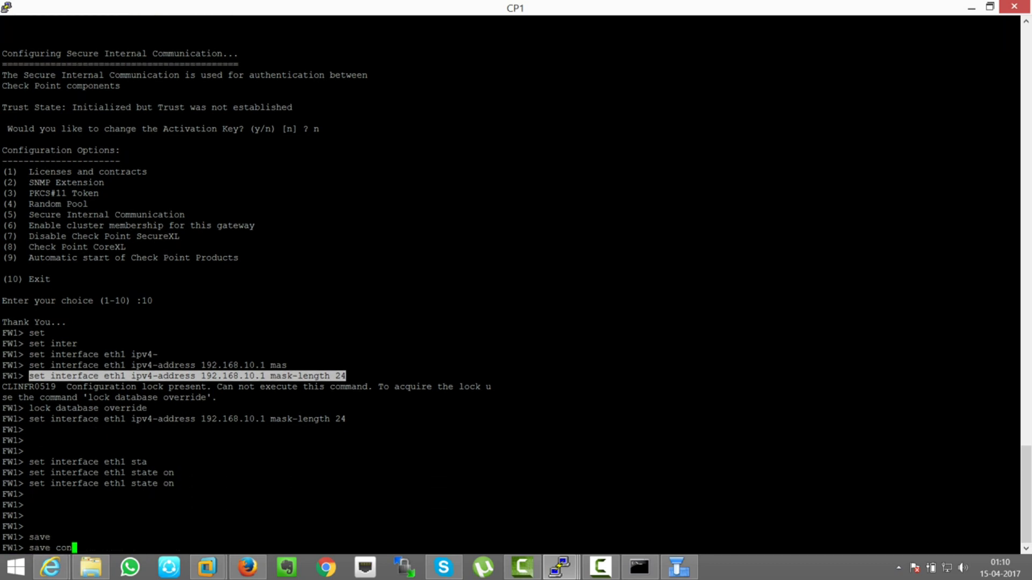
{"action": "type", "text": "fig"}
{"action": "key", "text": "Tab"}
{"action": "key", "text": "Tab"}
{"action": "key", "text": "Return"}
{"action": "key", "text": "Return"}
{"action": "key", "text": "Return"}
{"action": "key", "text": "Return"}
{"action": "key", "text": "Return"}
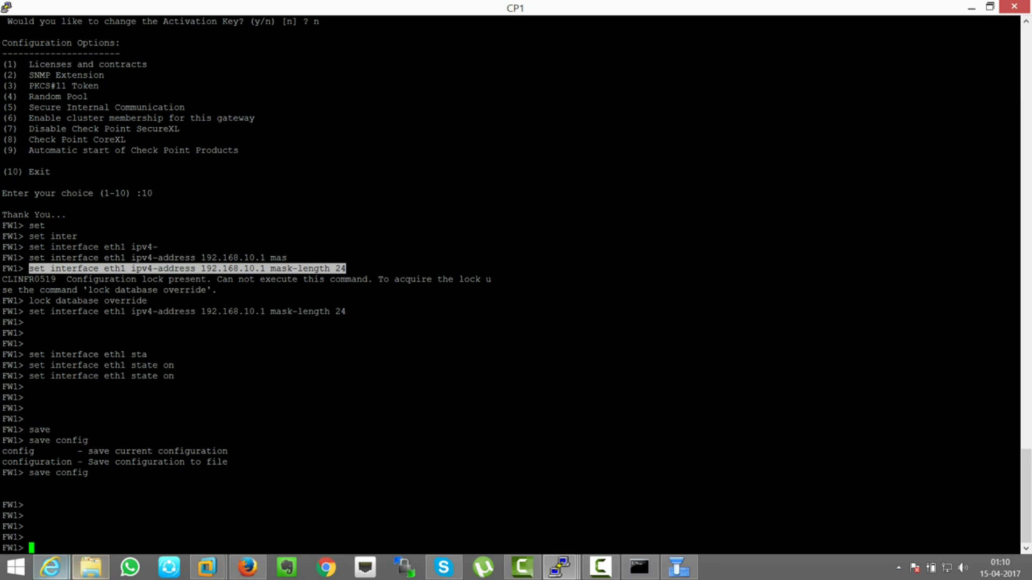
- Review and refresh the network interfaces list in the Gaia Portal
{"action": "left_click", "coordinate": [236, 499]}
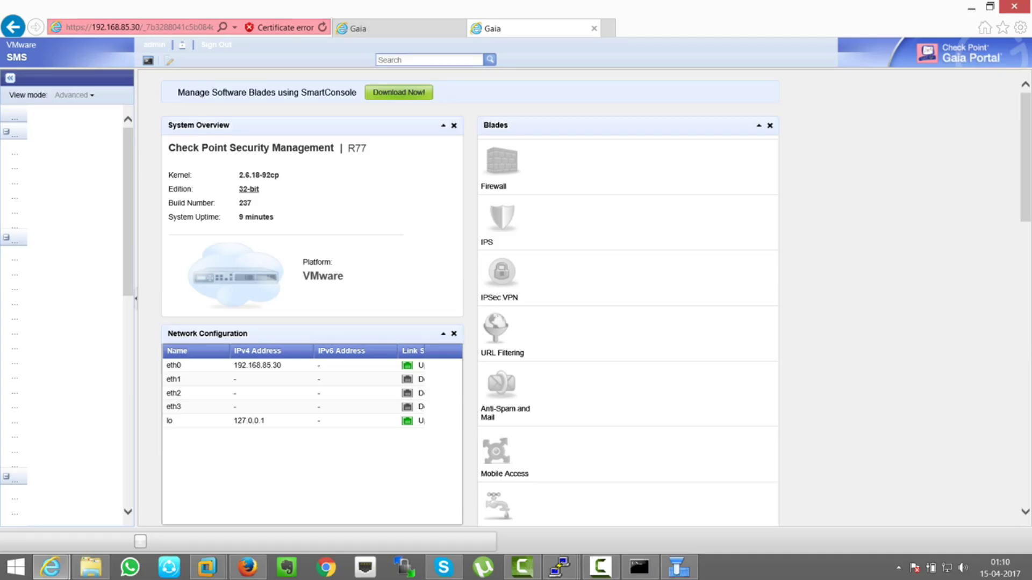
{"action": "left_click", "coordinate": [16, 148]}
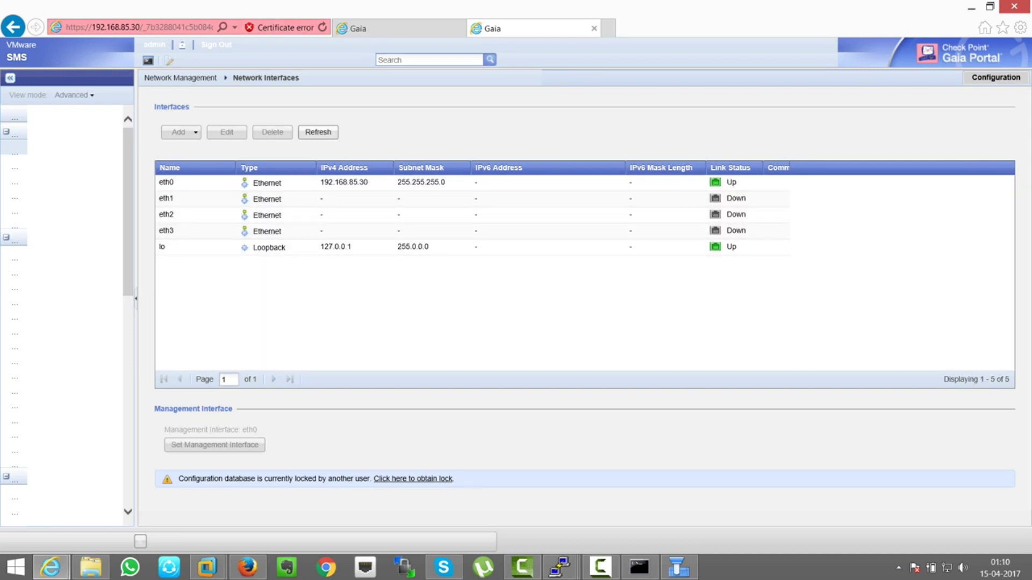
{"action": "left_click", "coordinate": [318, 132]}
{"action": "left_click", "coordinate": [129, 27]}
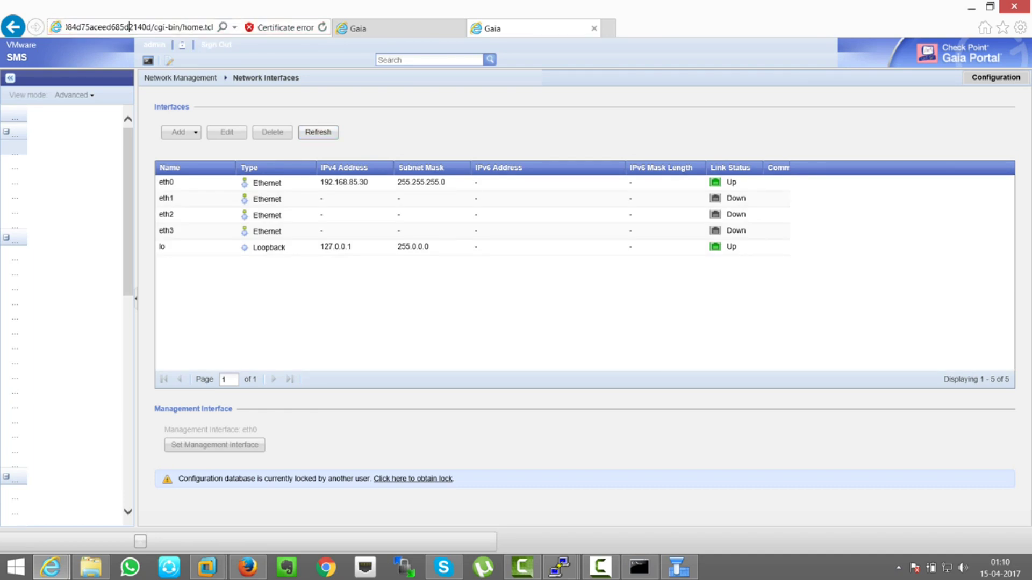
{"action": "key", "text": "ctrl+a"}
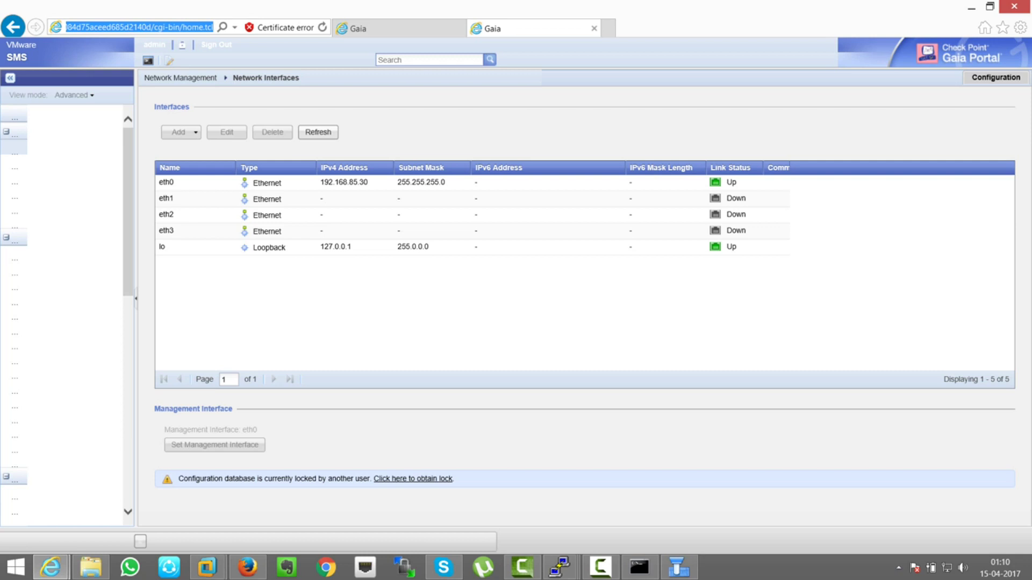
{"action": "type", "text": "https://"}
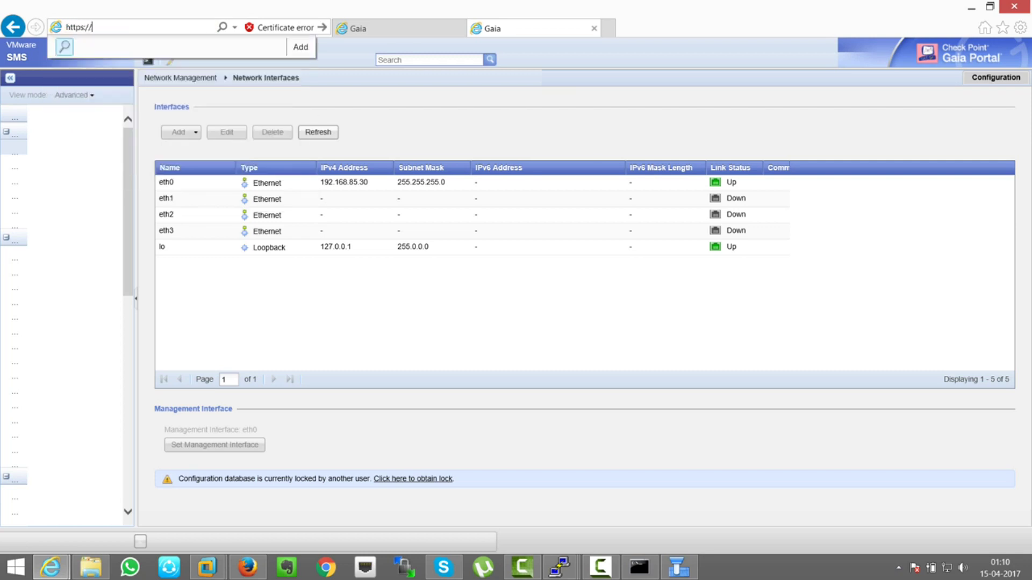
{"action": "type", "text": "192.168"}
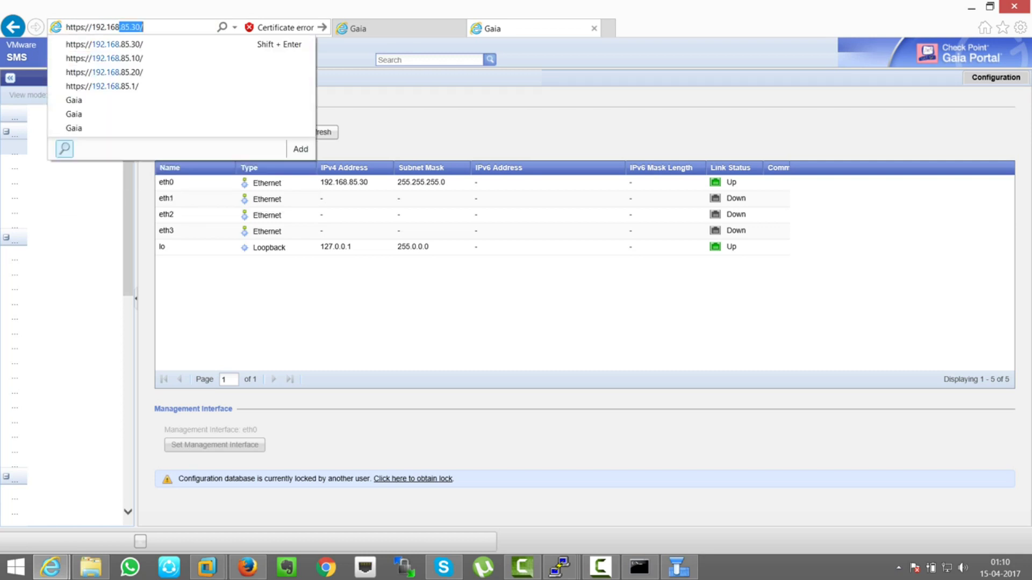
{"action": "type", "text": ".85.10"}
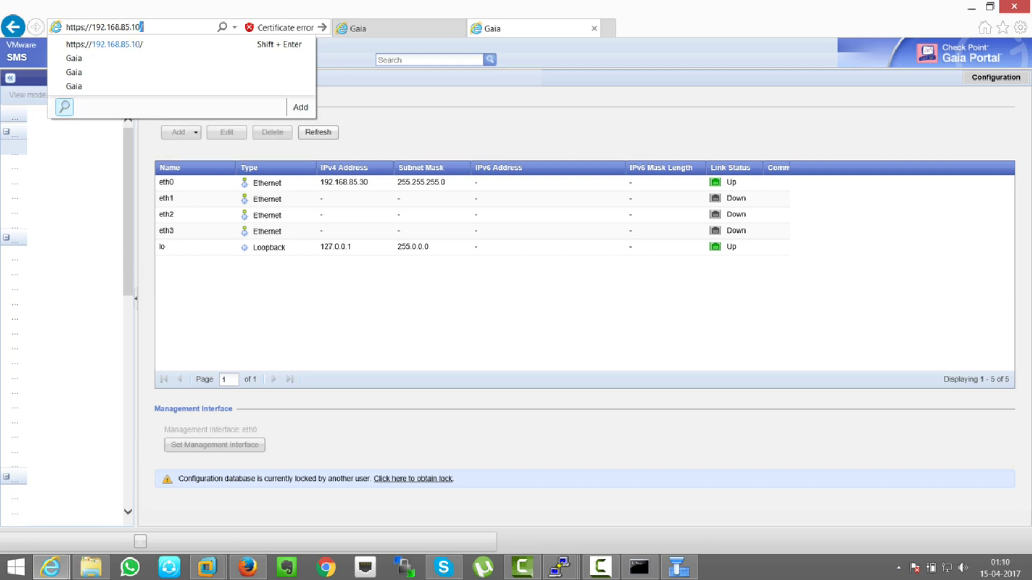
{"action": "key", "text": "Return"}
{"action": "left_click", "coordinate": [161, 228]}
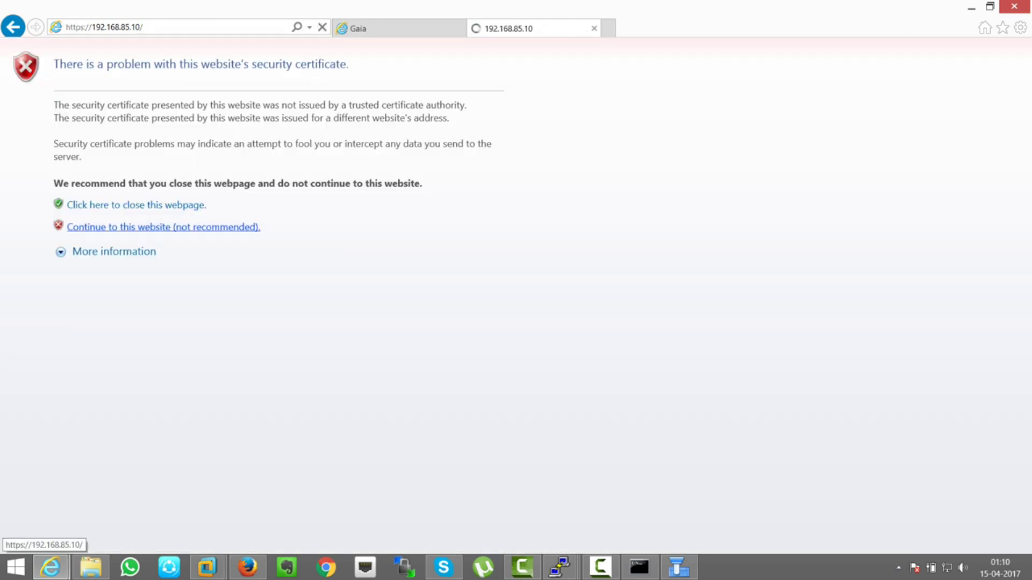
{"action": "type", "text": "admin"}
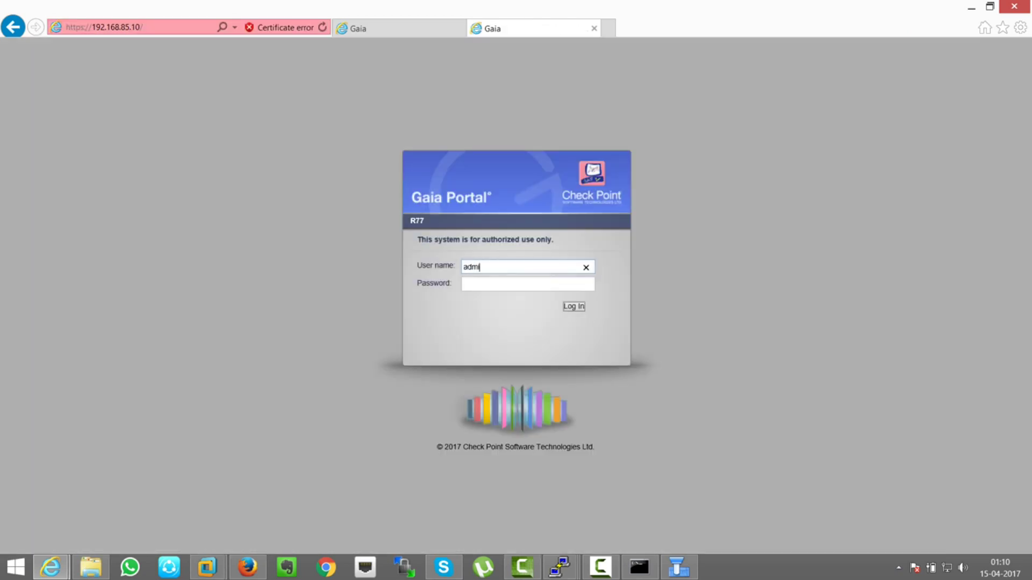
{"action": "key", "text": "Tab"}
{"action": "type", "text": "***"}
{"action": "key", "text": "BackSpace"}
{"action": "key", "text": "BackSpace"}
{"action": "key", "text": "BackSpace"}
{"action": "type", "text": "*********"}
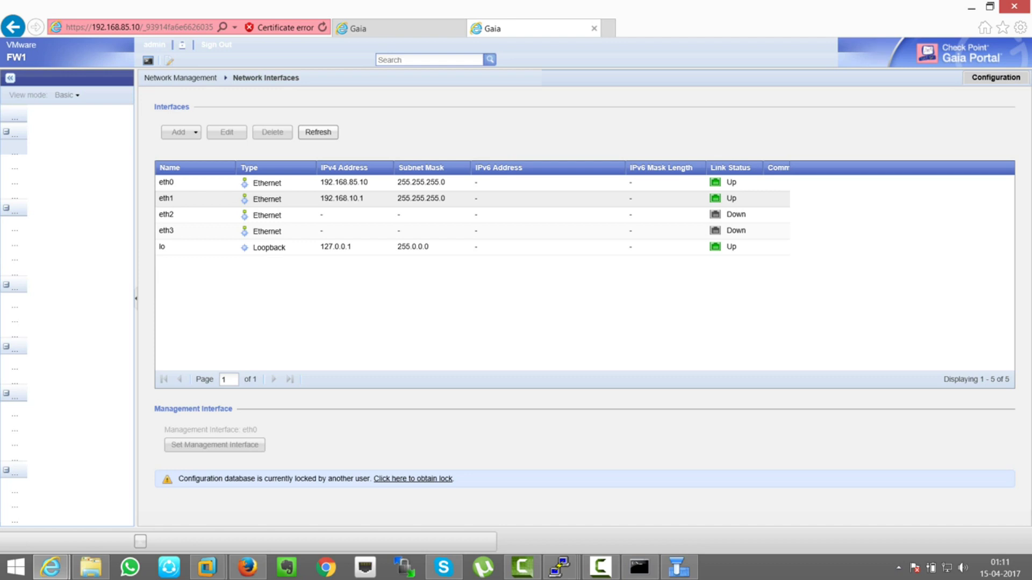
{"action": "left_click", "coordinate": [14, 162]}
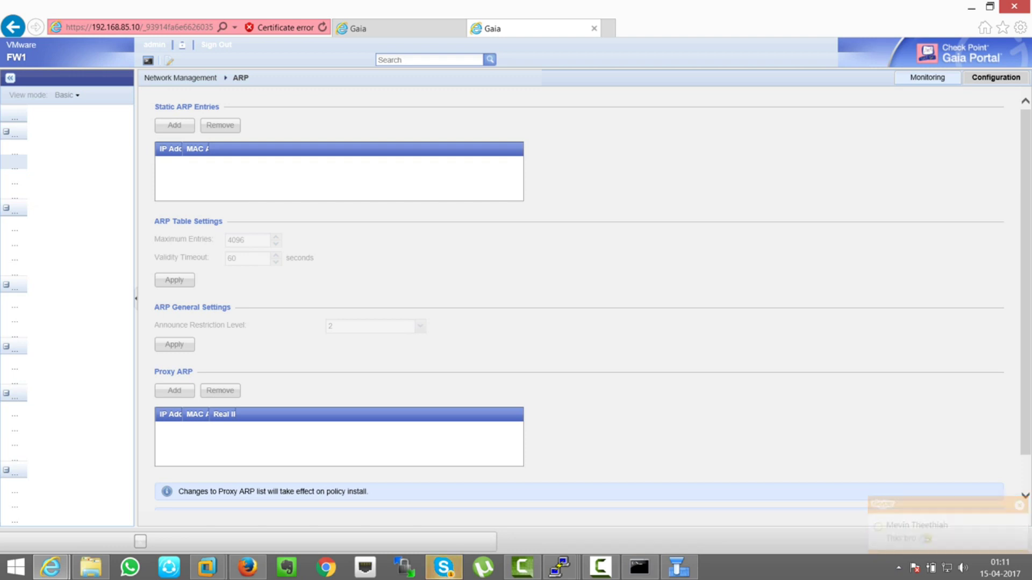
- Browse FW1's Time, Hosts and DNS, and ARP pages, then view IPv4 Static Routes
{"action": "left_click", "coordinate": [14, 223]}
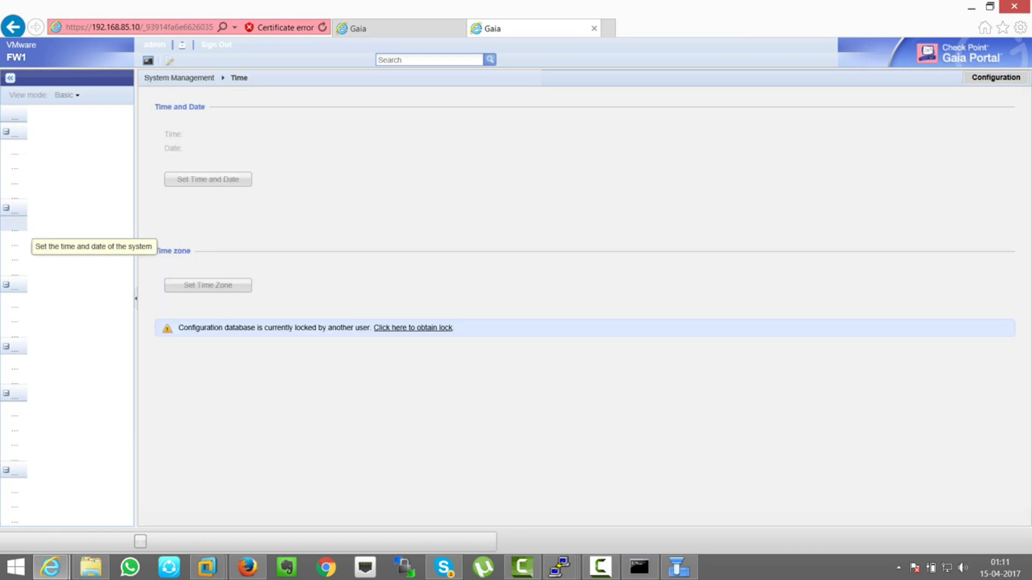
{"action": "left_click", "coordinate": [14, 177]}
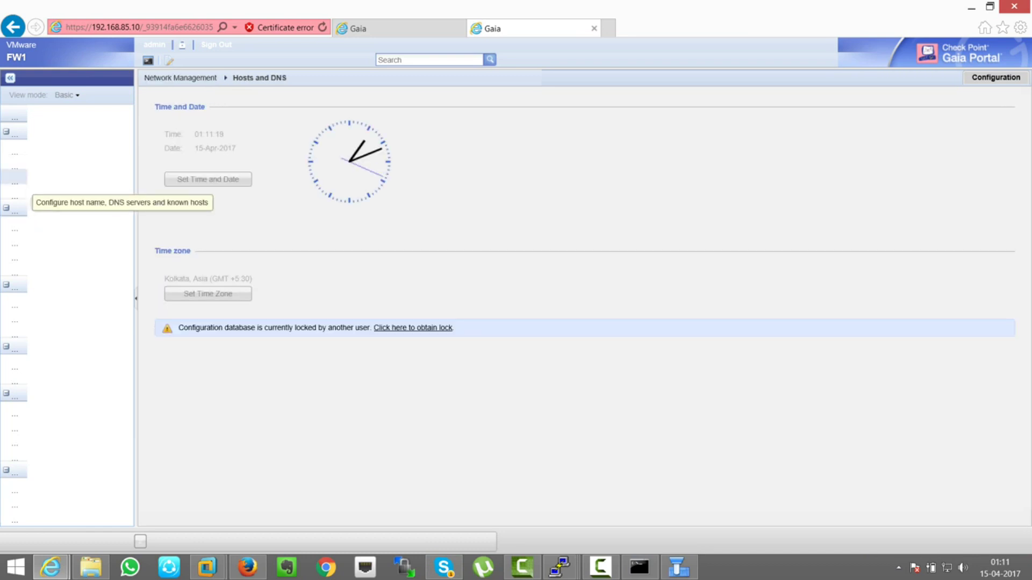
{"action": "left_click", "coordinate": [15, 161]}
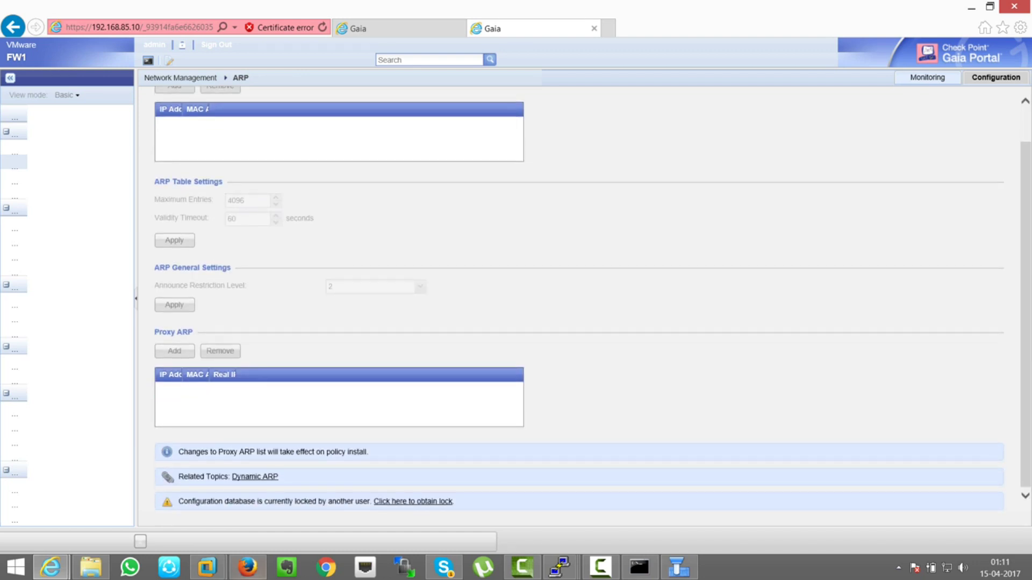
{"action": "left_click", "coordinate": [248, 567]}
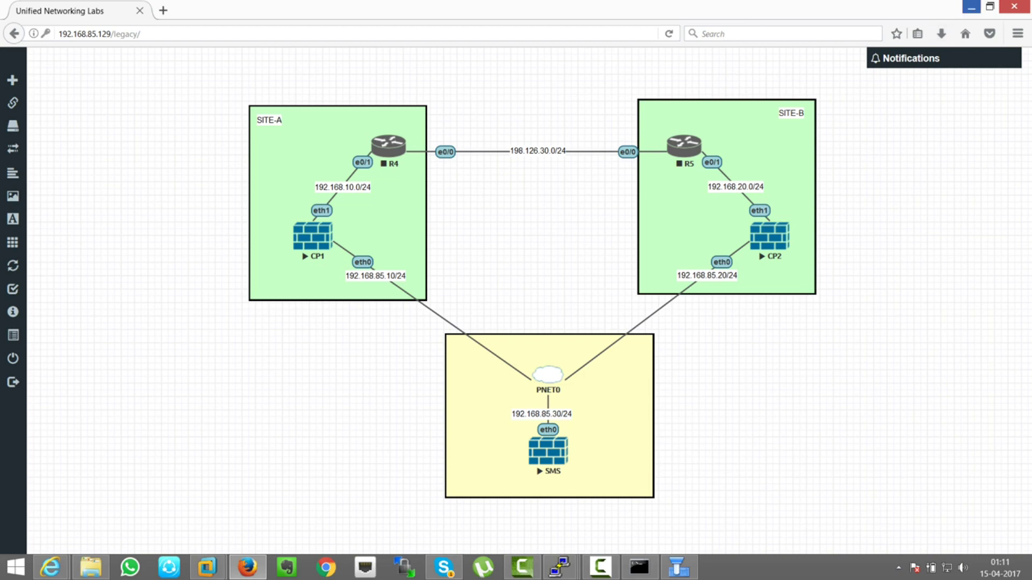
{"action": "left_click", "coordinate": [971, 7]}
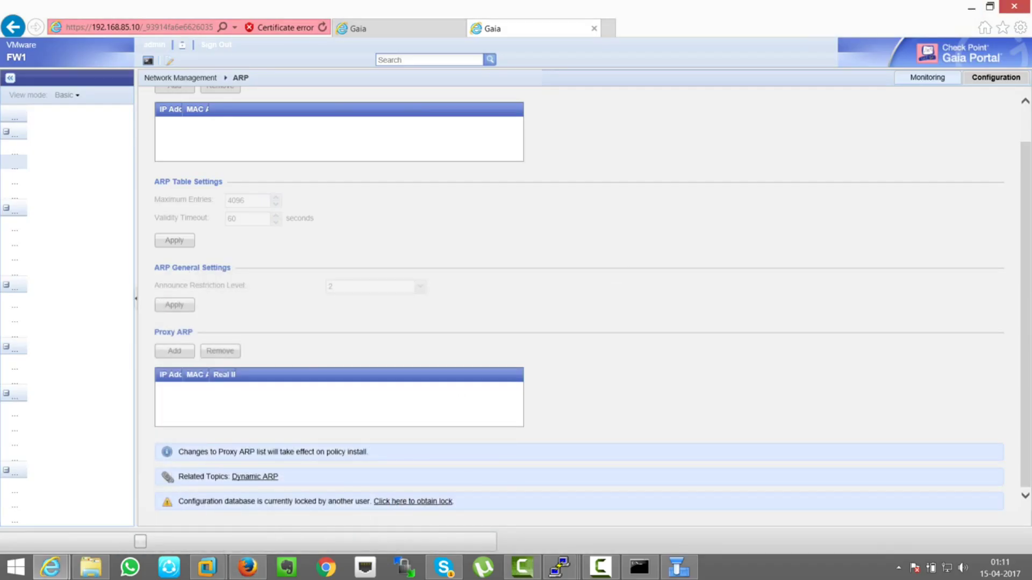
{"action": "left_click", "coordinate": [15, 183]}
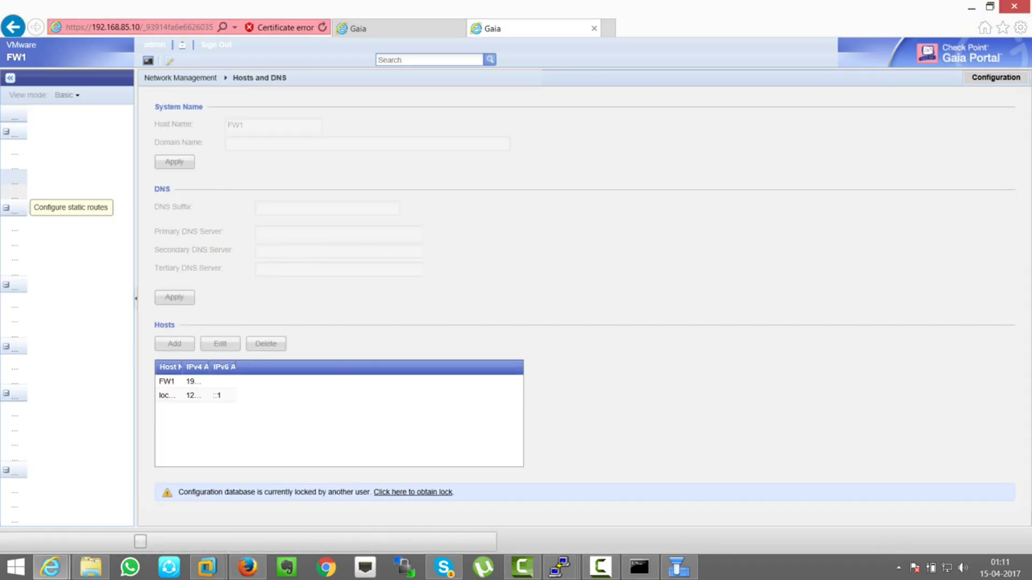
{"action": "left_click", "coordinate": [14, 197]}
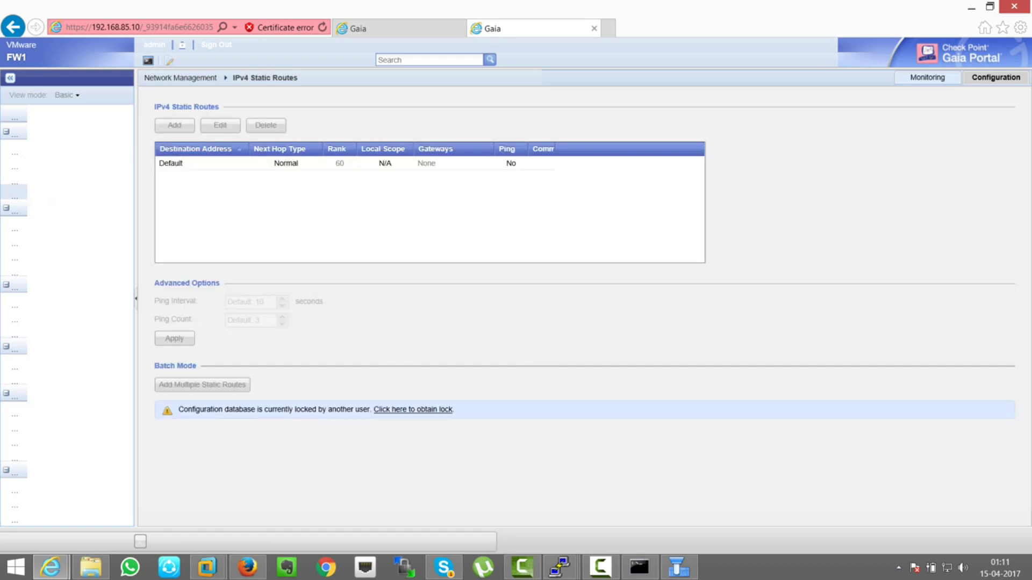
- Take the configuration lock and set FW1's Default route gateway to 192.168.85.4
{"action": "left_click", "coordinate": [413, 409]}
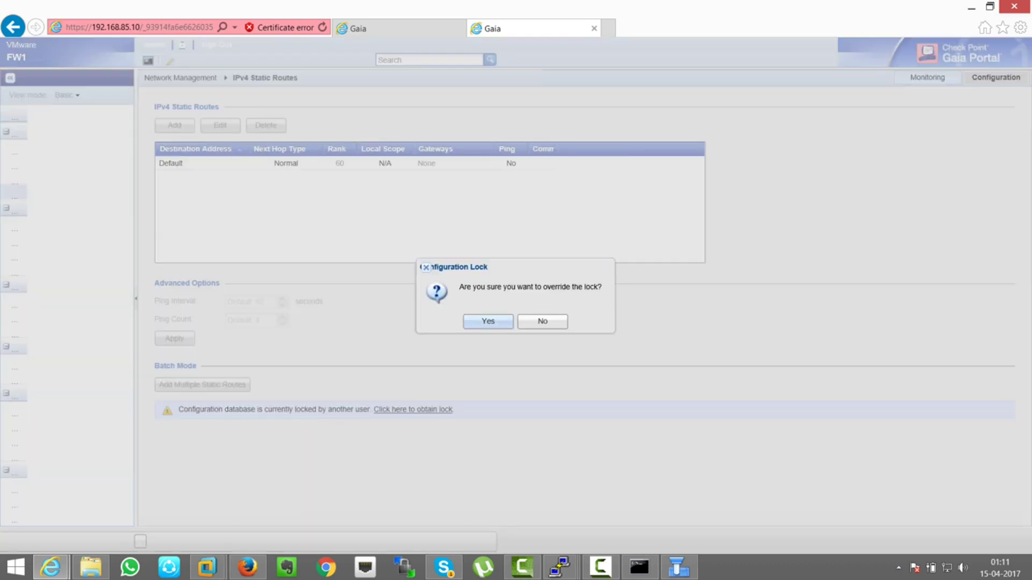
{"action": "key", "text": "Return"}
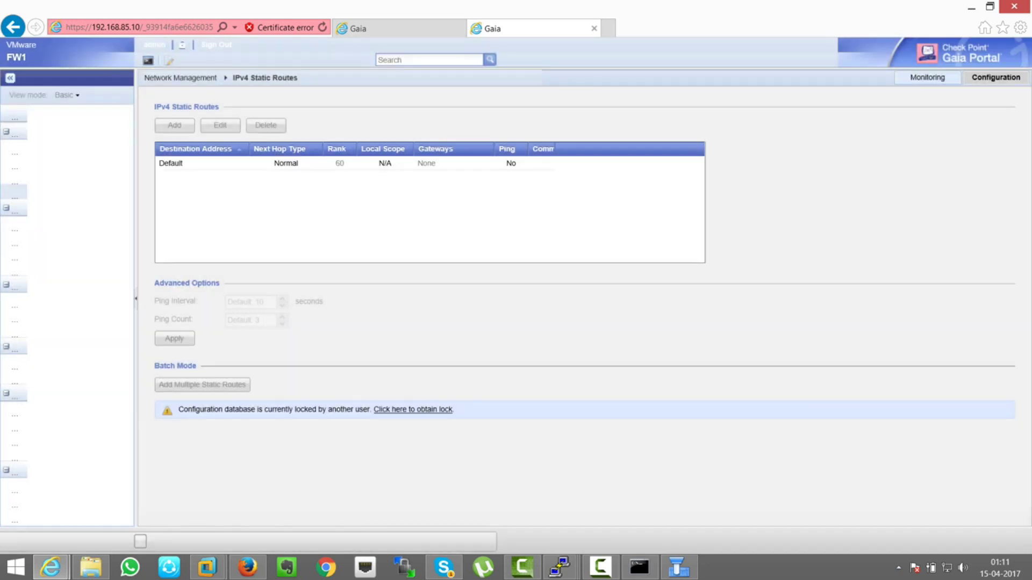
{"action": "left_click", "coordinate": [171, 162]}
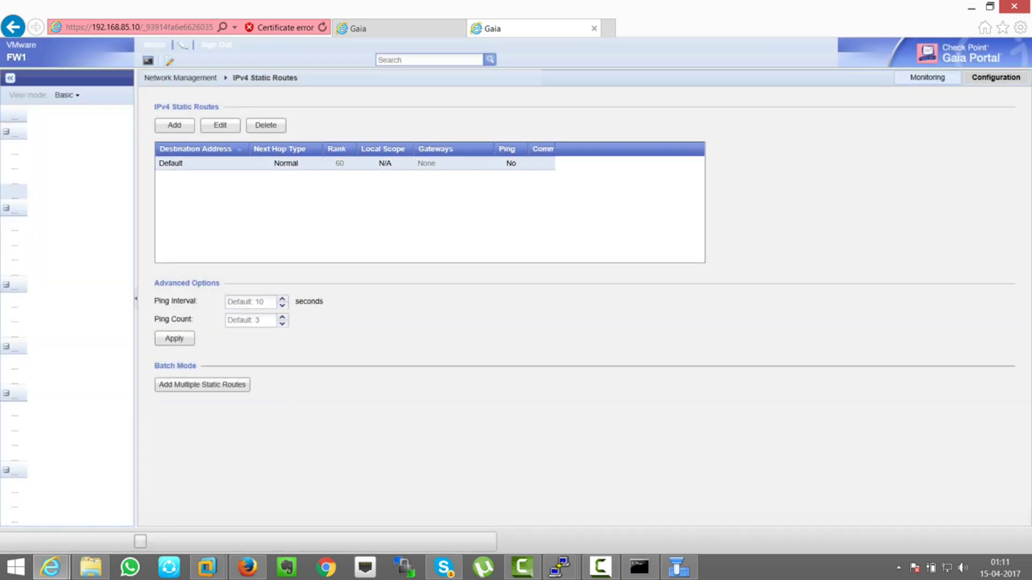
{"action": "left_click", "coordinate": [221, 125]}
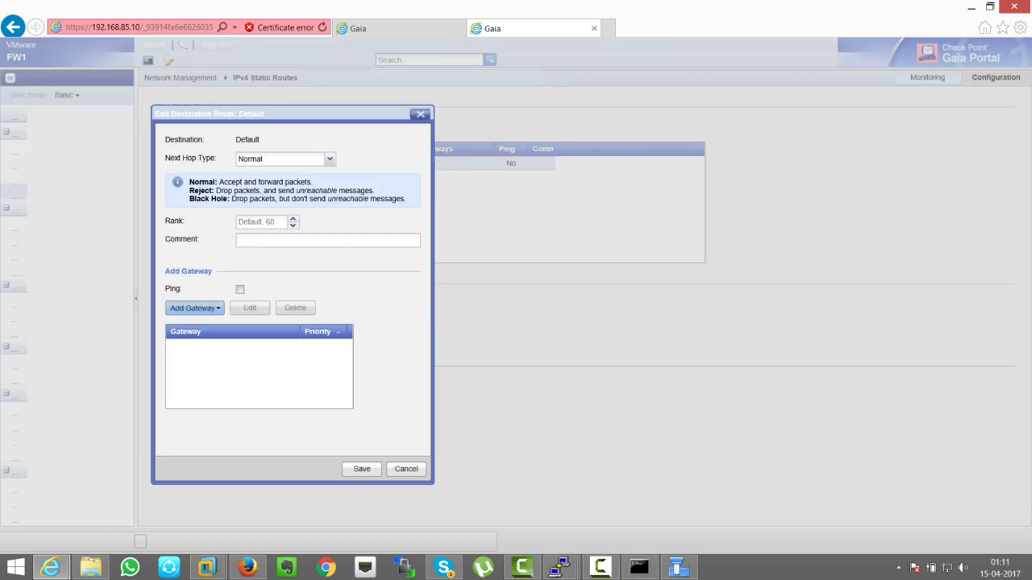
{"action": "left_click", "coordinate": [194, 308]}
{"action": "left_click", "coordinate": [207, 327]}
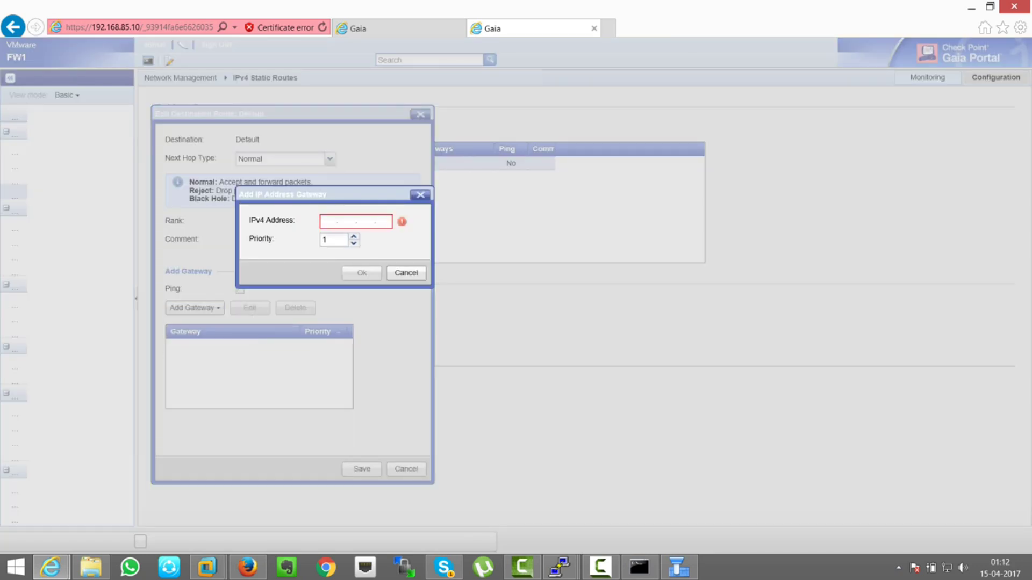
{"action": "left_click", "coordinate": [248, 567]}
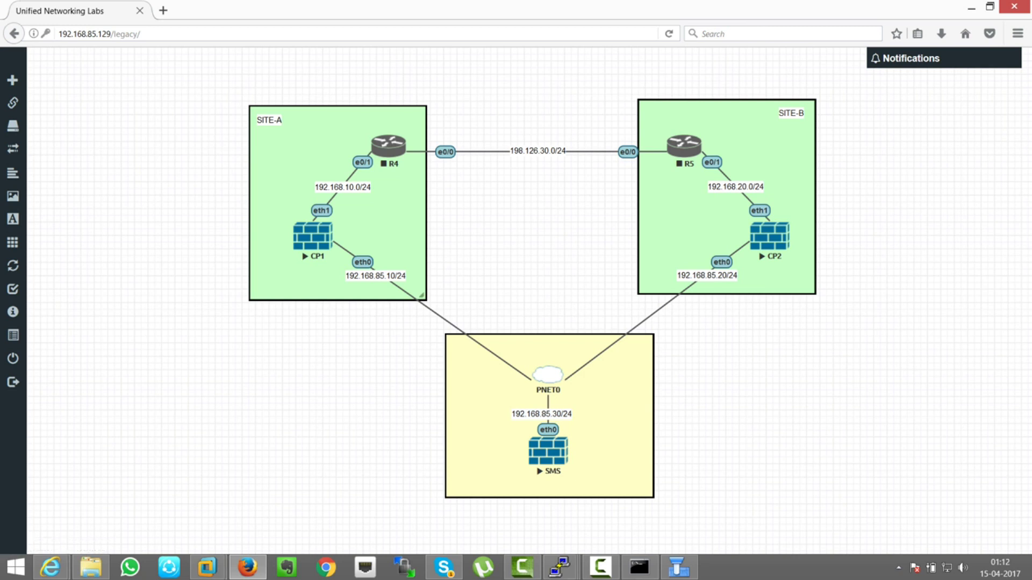
{"action": "left_click", "coordinate": [971, 8]}
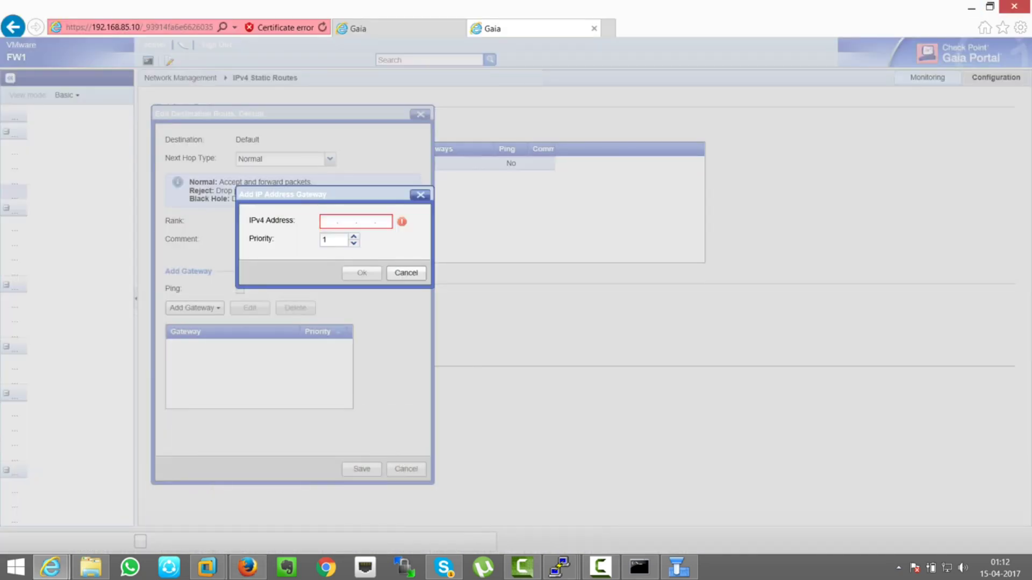
{"action": "type", "text": "192.16"}
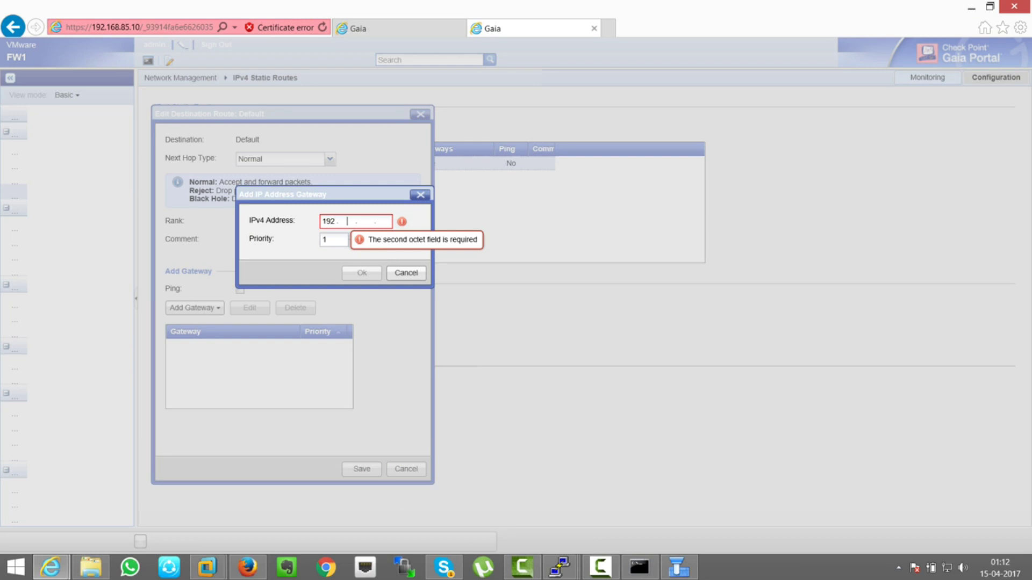
{"action": "type", "text": "8.85.4"}
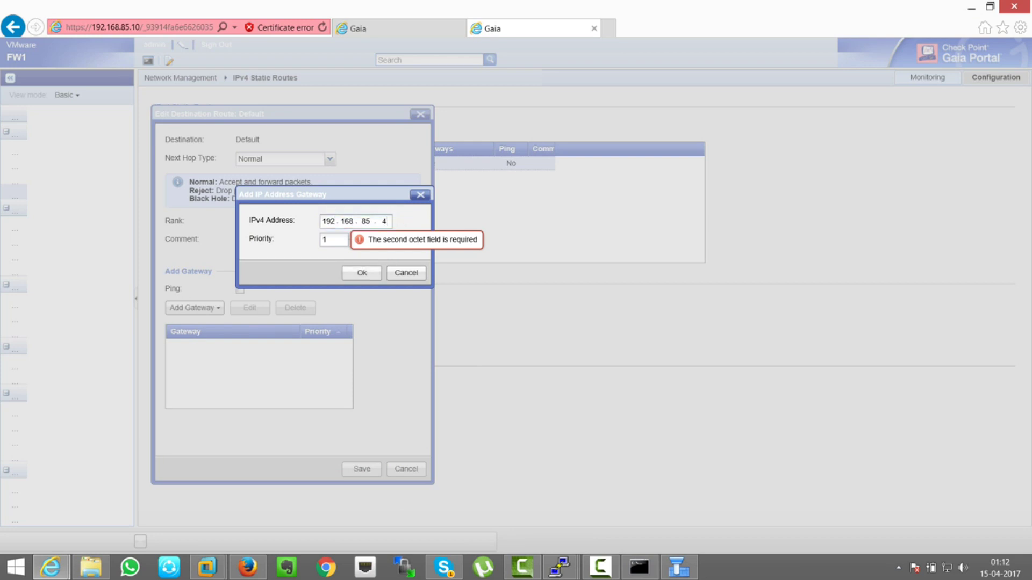
{"action": "key", "text": "Return"}
{"action": "key", "text": "Return"}
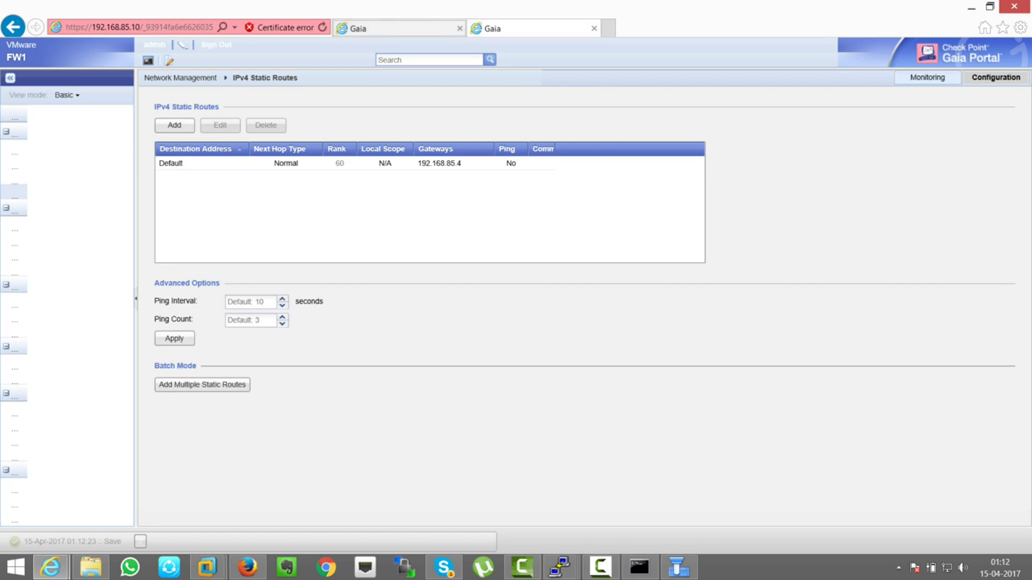
- Switch to the other Gaia tab and start entering a new address
{"action": "key", "text": "ctrl+Tab"}
{"action": "key", "text": "ctrl+Tab"}
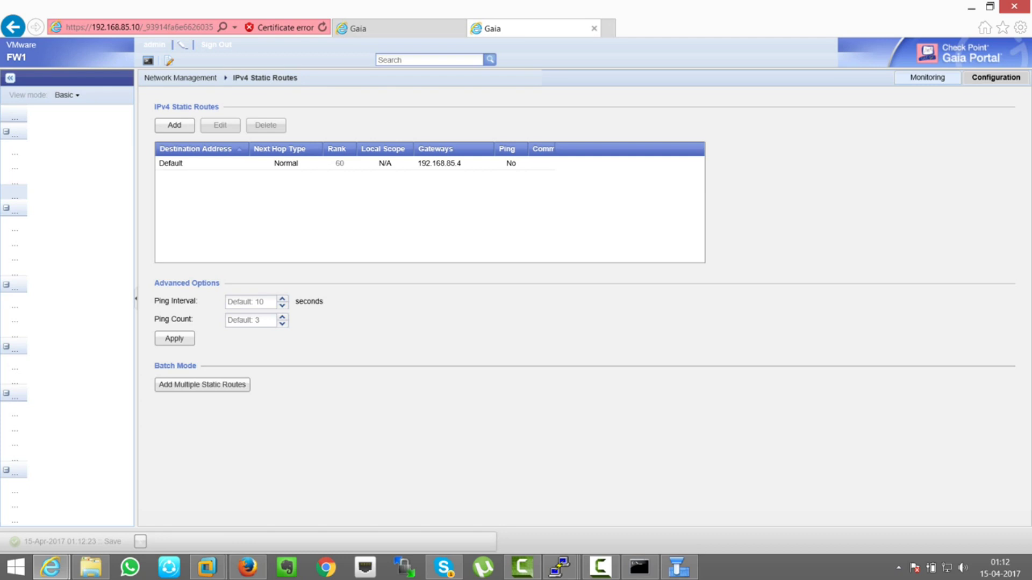
{"action": "key", "text": "ctrl+Tab"}
{"action": "key", "text": "alt+d"}
- Open FW2's Gaia Portal at 192.168.85.20 past the certificate warning and log in as admin
{"action": "type", "text": "1"}
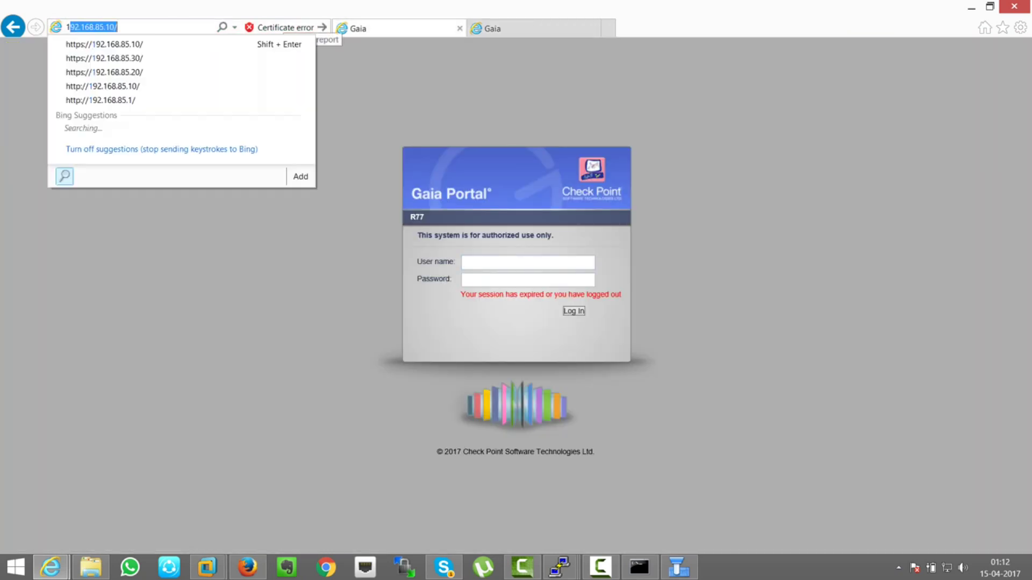
{"action": "type", "text": "92.168."}
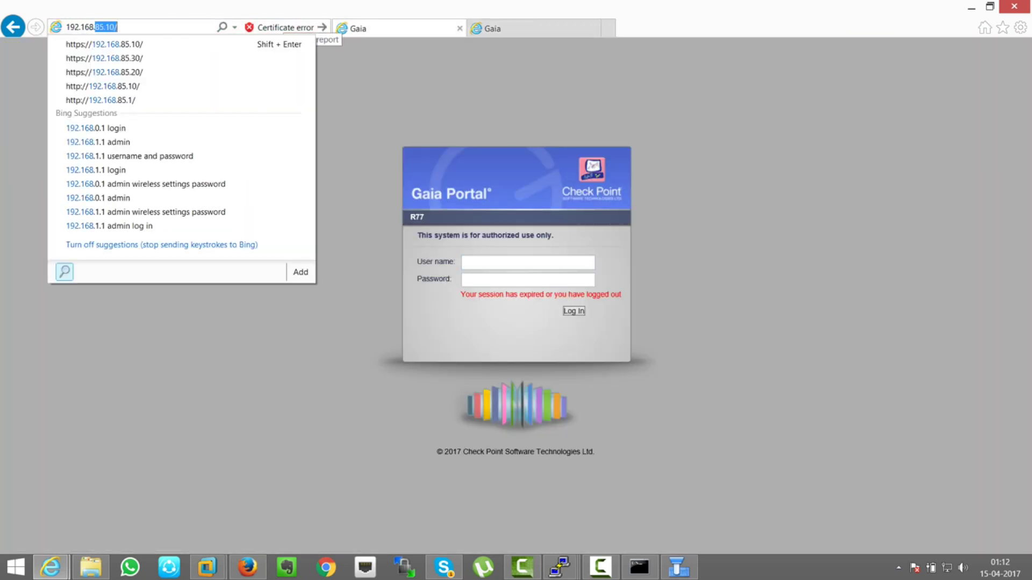
{"action": "type", "text": "85.20"}
{"action": "key", "text": "Return"}
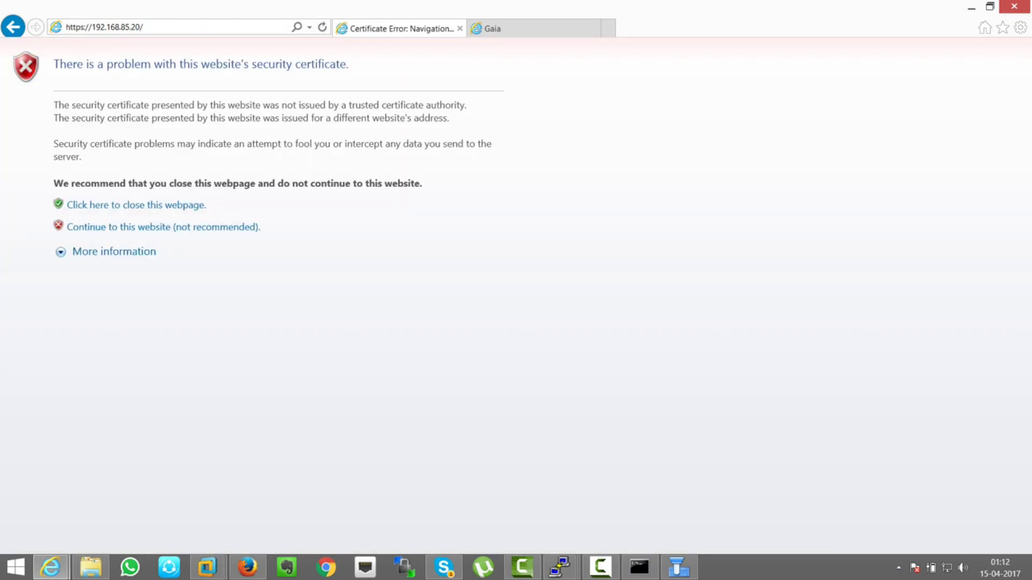
{"action": "left_click", "coordinate": [161, 227]}
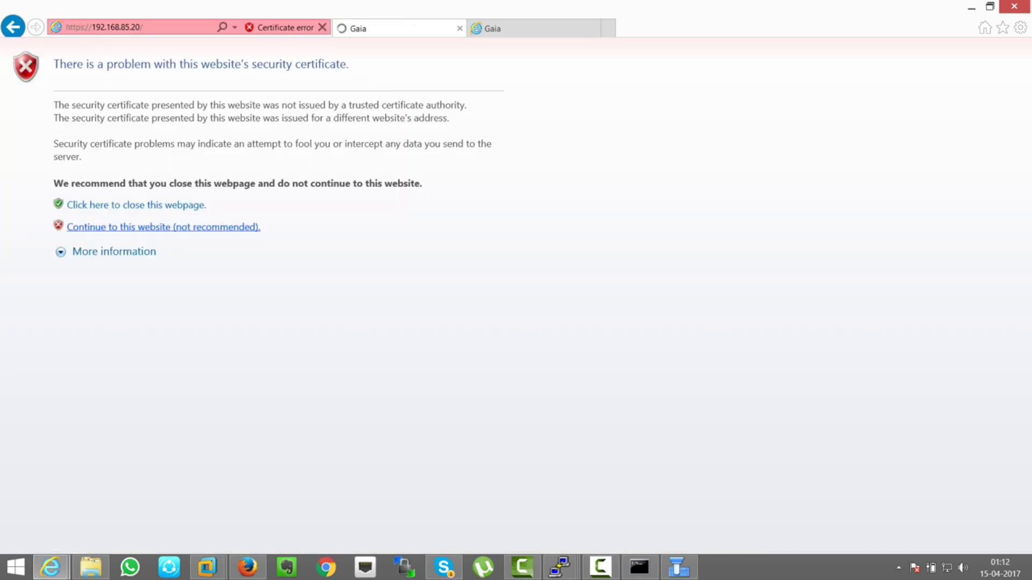
{"action": "type", "text": "admin"}
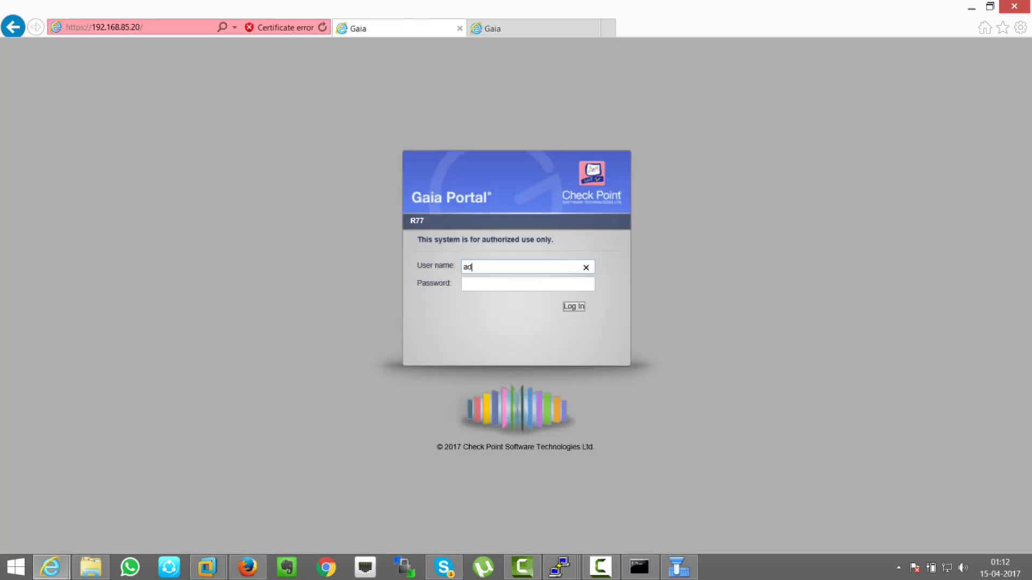
{"action": "left_click", "coordinate": [527, 285]}
{"action": "type", "text": "**********"}
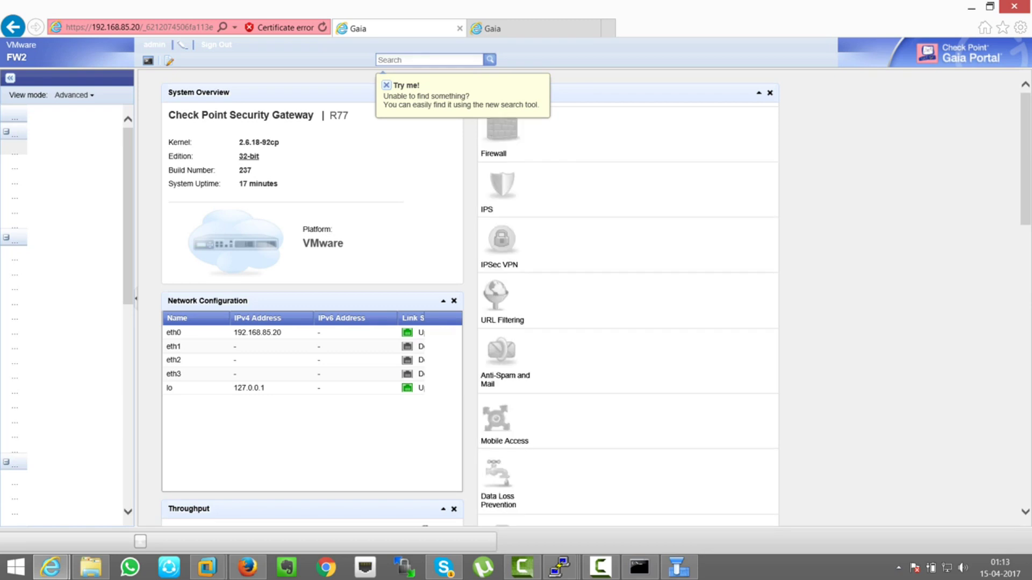
{"action": "left_click", "coordinate": [15, 151]}
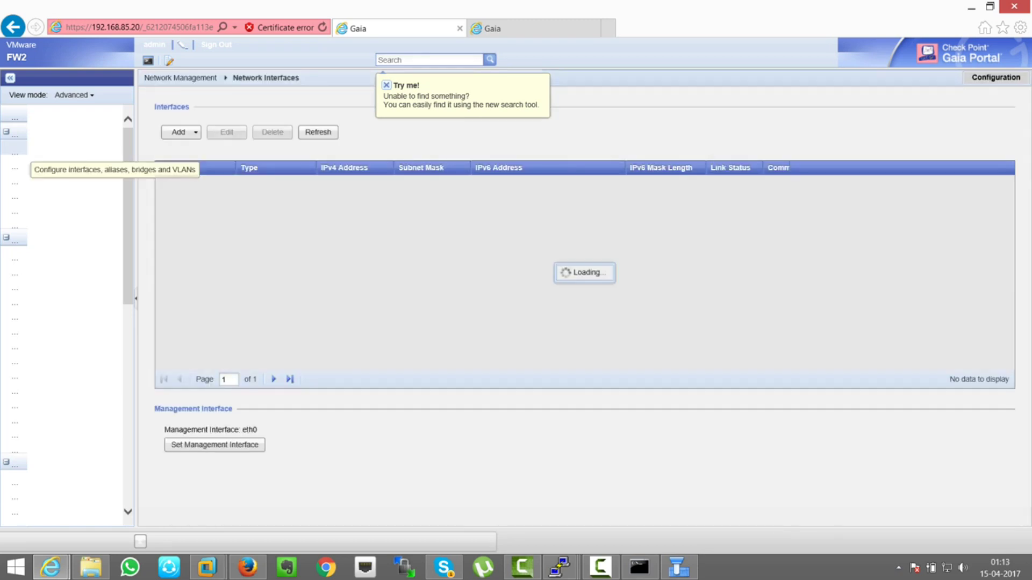
- Enable FW2's eth1 with IPv4 address 192.168.20.1 and mask 255.255.255.0
{"action": "left_click", "coordinate": [166, 198]}
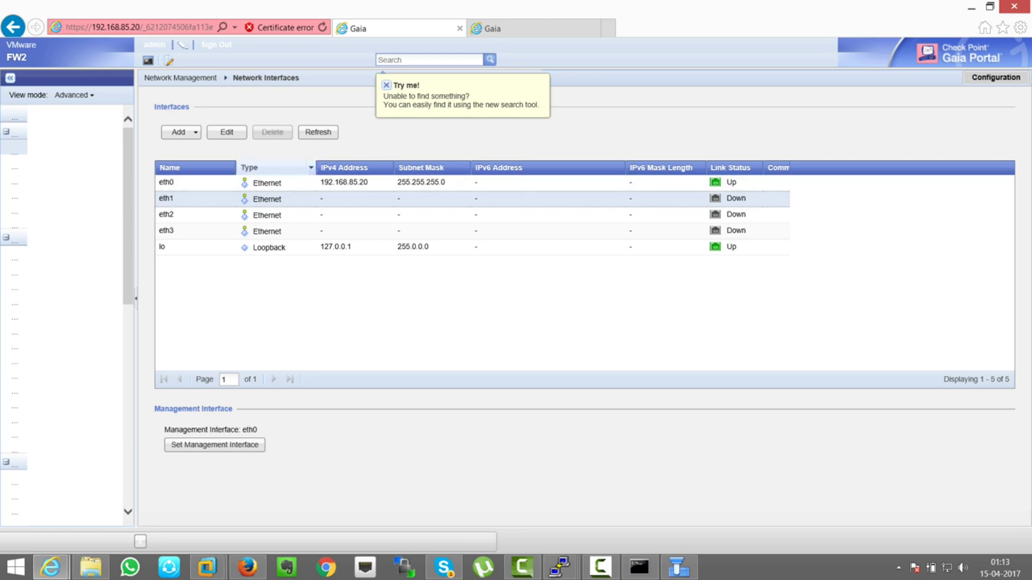
{"action": "left_click", "coordinate": [226, 132]}
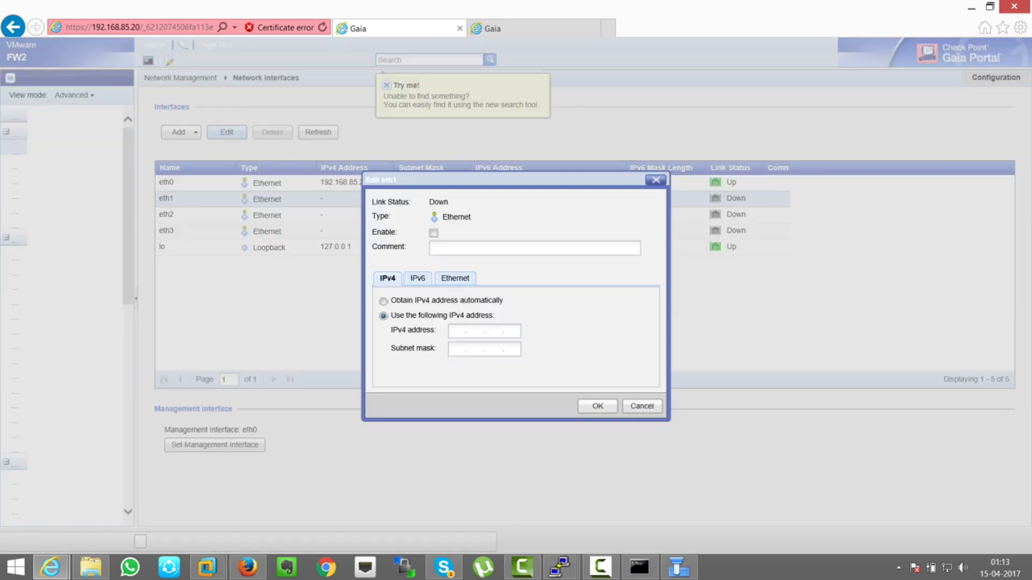
{"action": "left_click", "coordinate": [433, 233]}
{"action": "mouse_move", "coordinate": [559, 566]}
{"action": "left_click", "coordinate": [414, 489]}
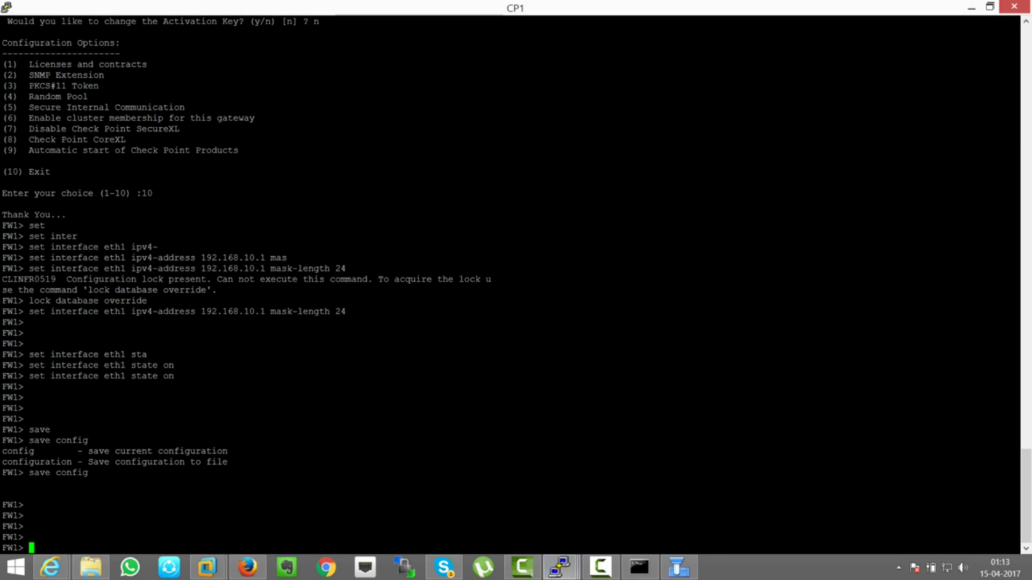
{"action": "left_click", "coordinate": [970, 8]}
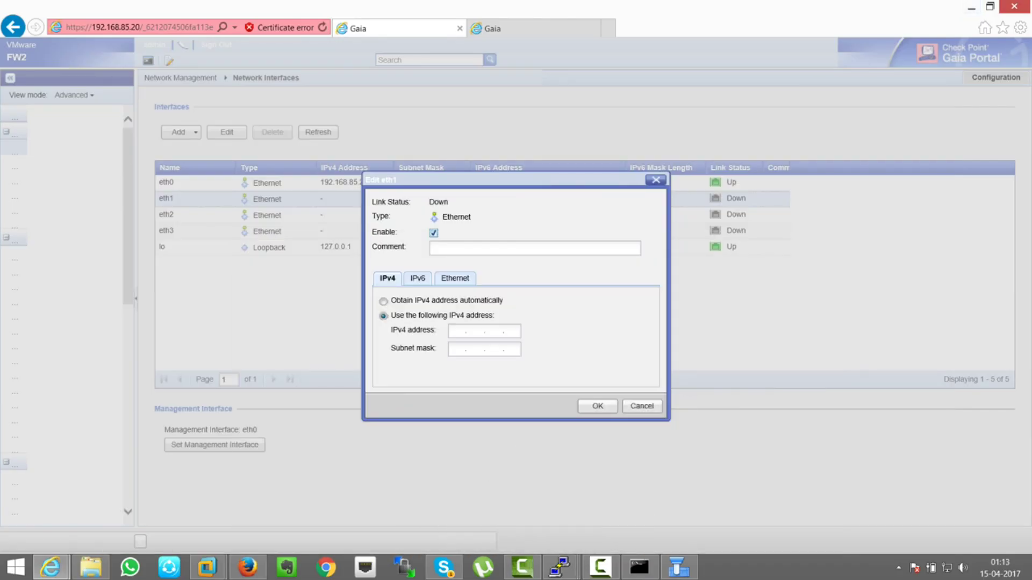
{"action": "left_click", "coordinate": [457, 331]}
{"action": "type", "text": "192168"}
{"action": "type", "text": "20."}
{"action": "type", "text": "255255255"}
{"action": "type", "text": "0"}
{"action": "key", "text": "Return"}
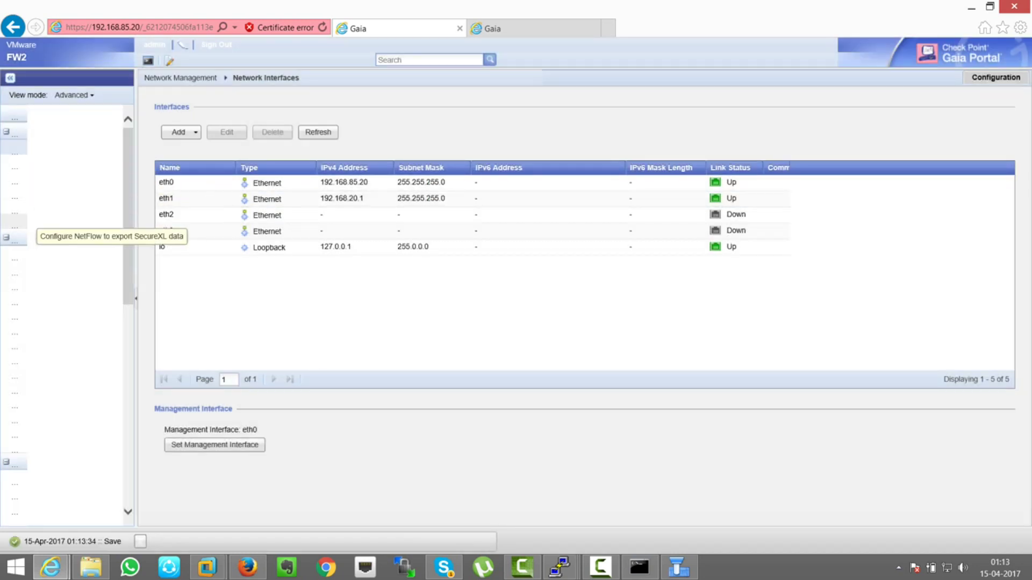
{"action": "left_click", "coordinate": [15, 206]}
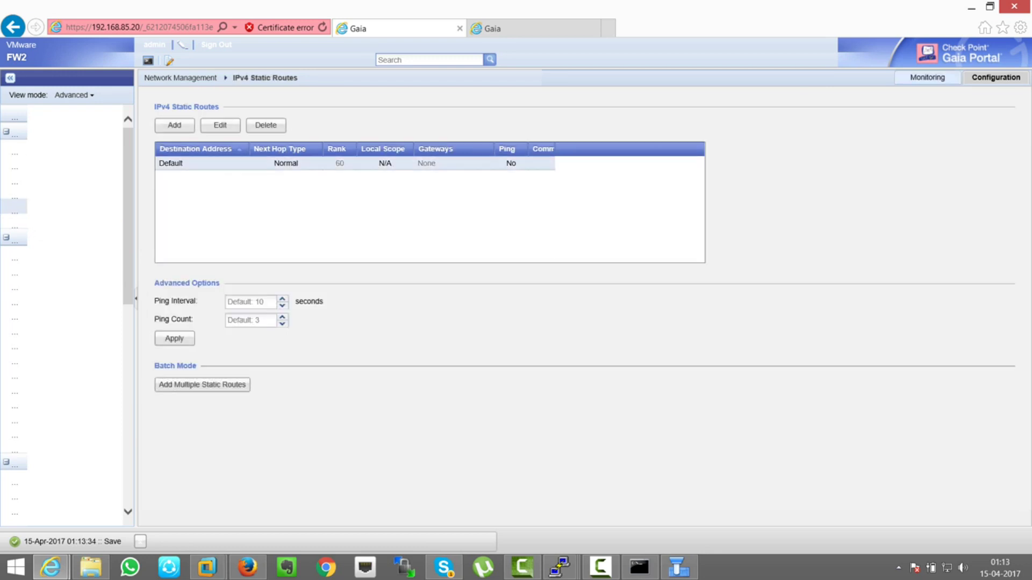
- Save FW2's Default IPv4 route with gateway 192.168.20.5, then return to Firewall-2's SmartDashboard properties
{"action": "left_click", "coordinate": [221, 125]}
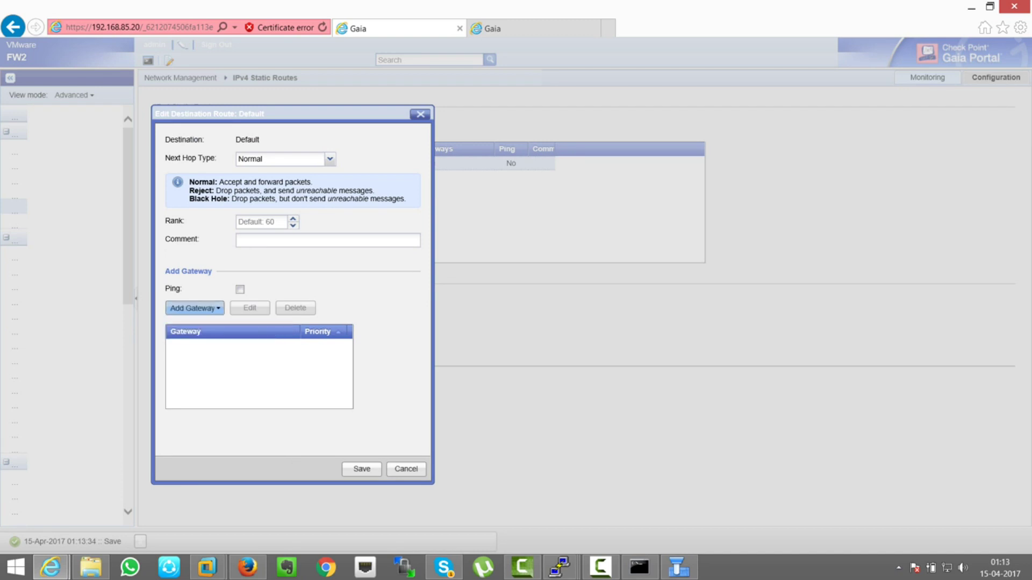
{"action": "left_click", "coordinate": [194, 308]}
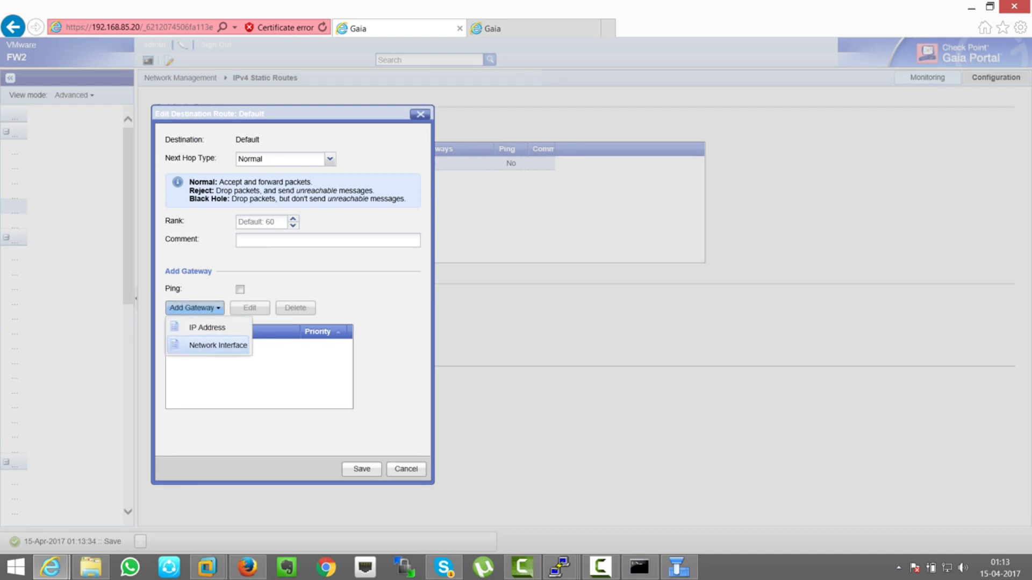
{"action": "left_click", "coordinate": [207, 327]}
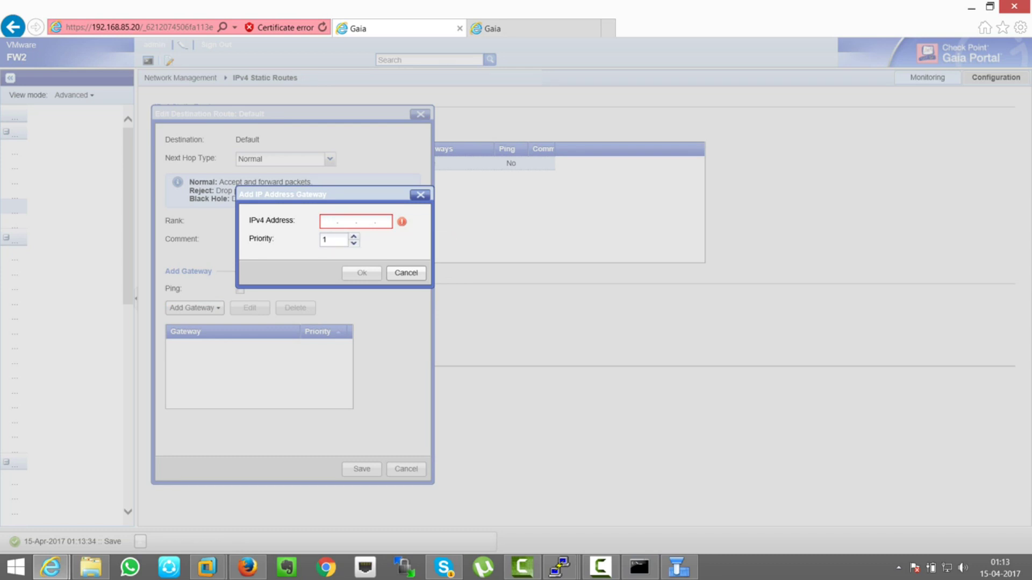
{"action": "type", "text": "192.168.20."}
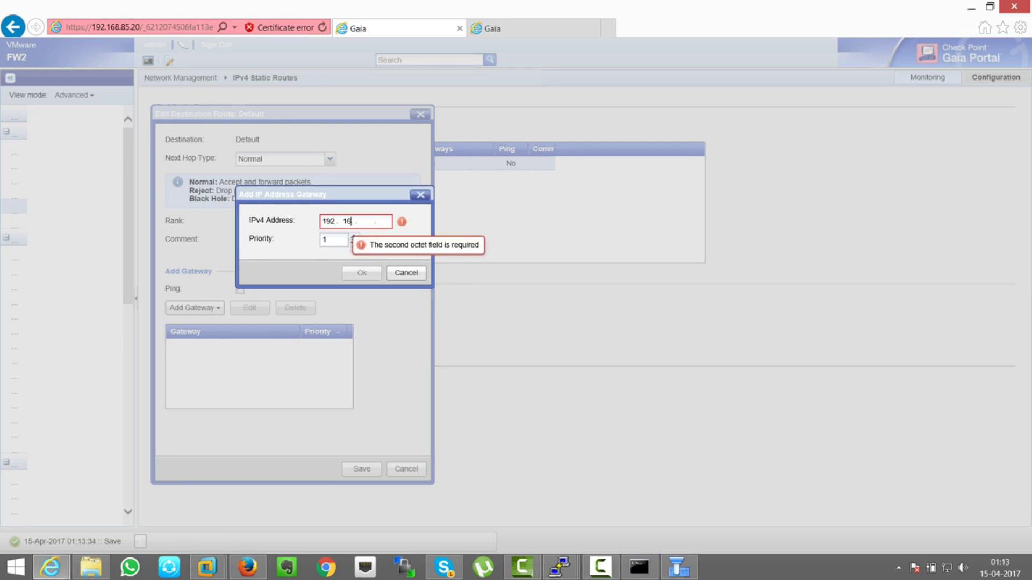
{"action": "type", "text": "5"}
{"action": "left_click", "coordinate": [247, 567]}
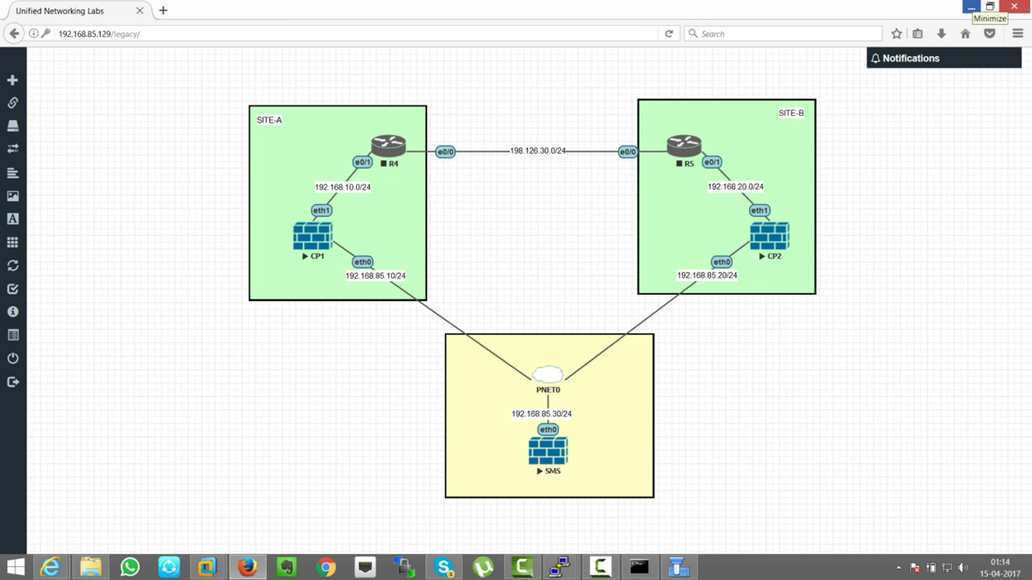
{"action": "left_click", "coordinate": [971, 8]}
{"action": "left_click", "coordinate": [362, 272]}
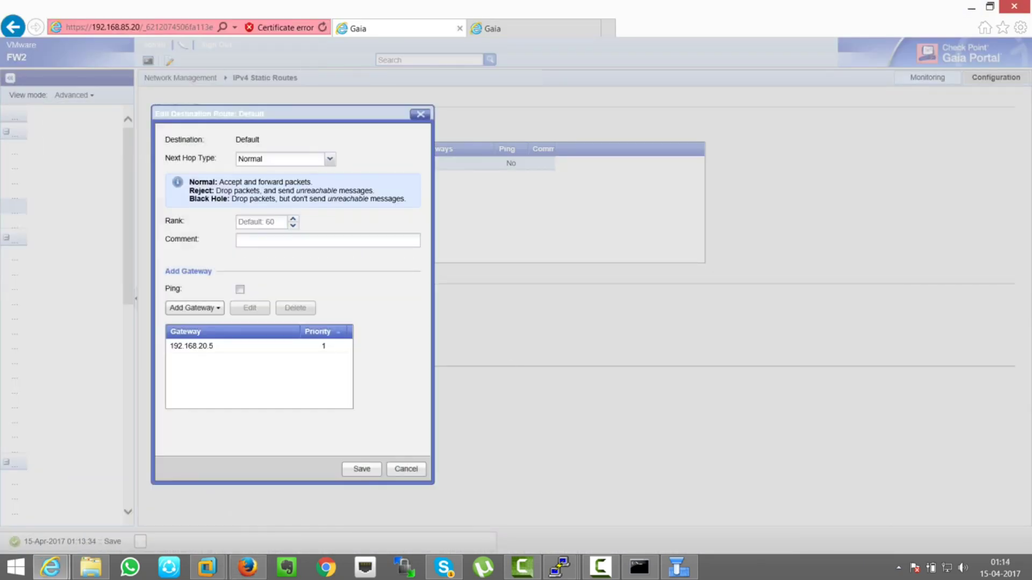
{"action": "left_click", "coordinate": [362, 469]}
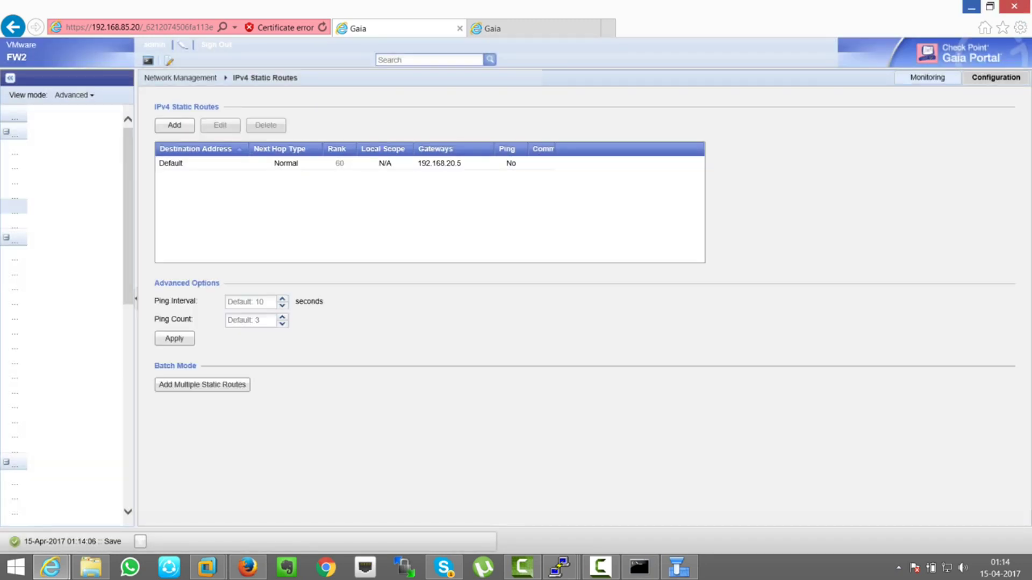
{"action": "left_click", "coordinate": [970, 6]}
{"action": "left_click", "coordinate": [463, 77]}
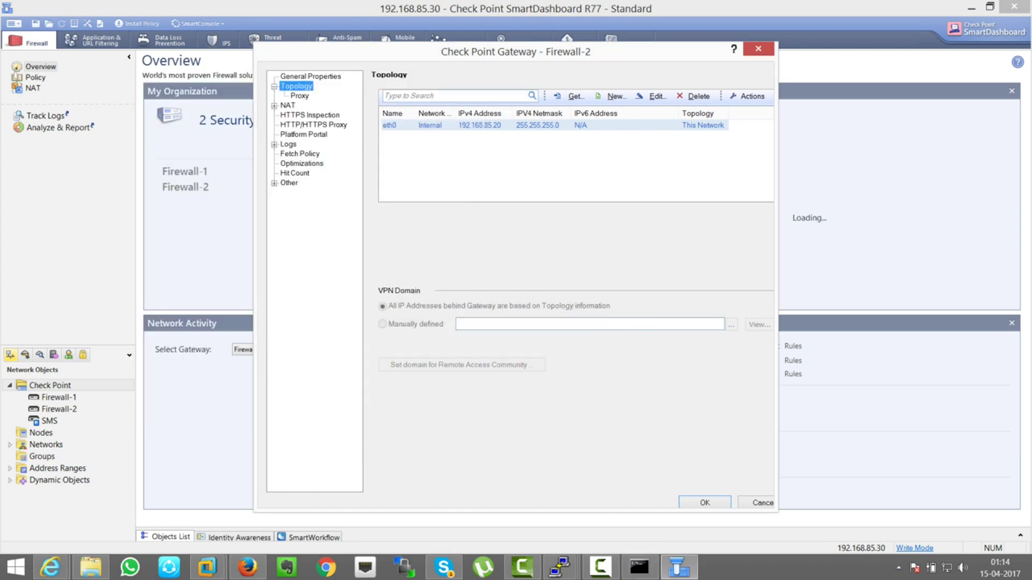
- Retrieve Firewall-2's interfaces with topology, adding eth1 at 192.168.20.1, and close its properties
{"action": "left_click", "coordinate": [573, 96]}
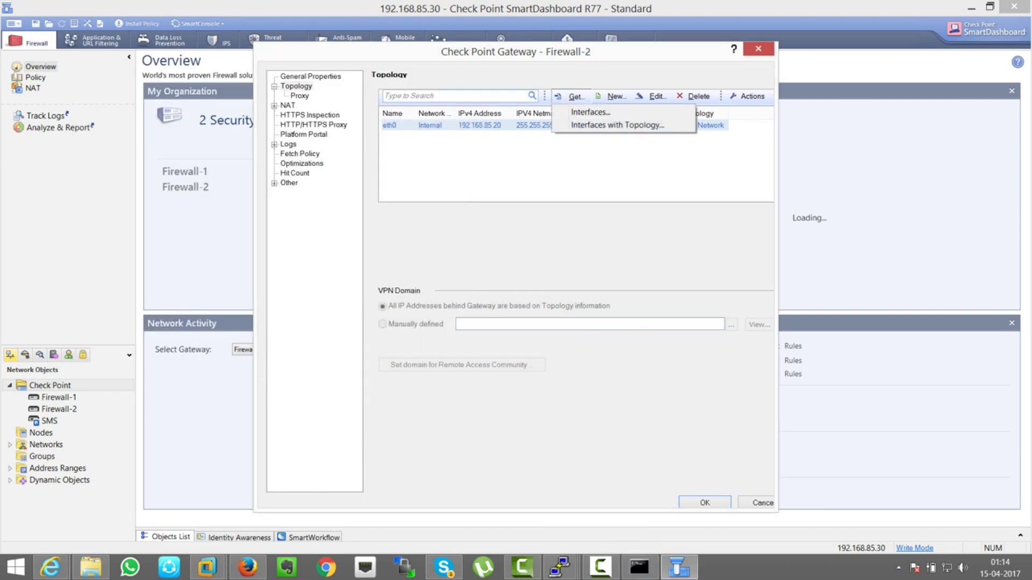
{"action": "left_click", "coordinate": [591, 124]}
{"action": "left_click", "coordinate": [568, 324]}
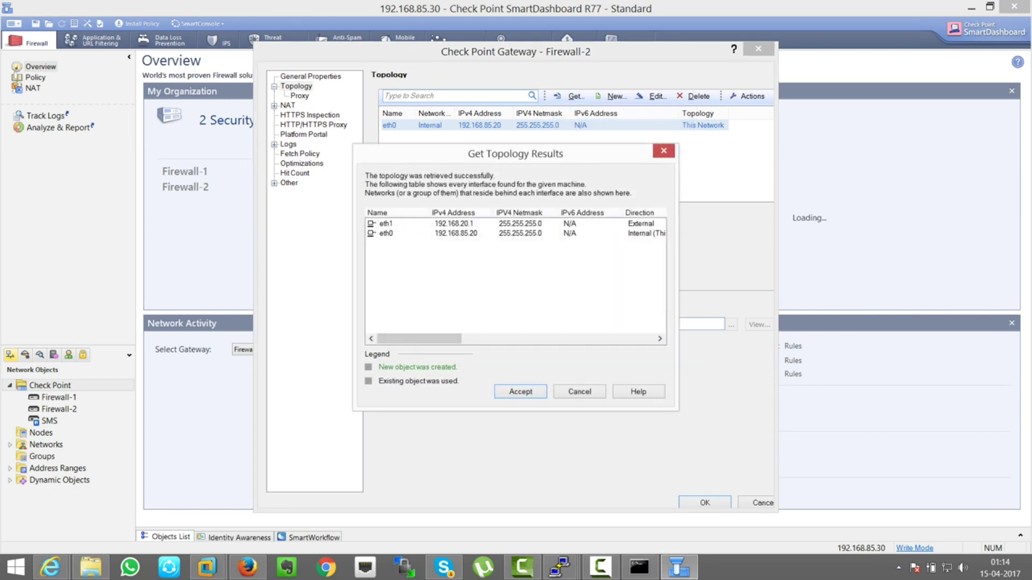
{"action": "key", "text": "Return"}
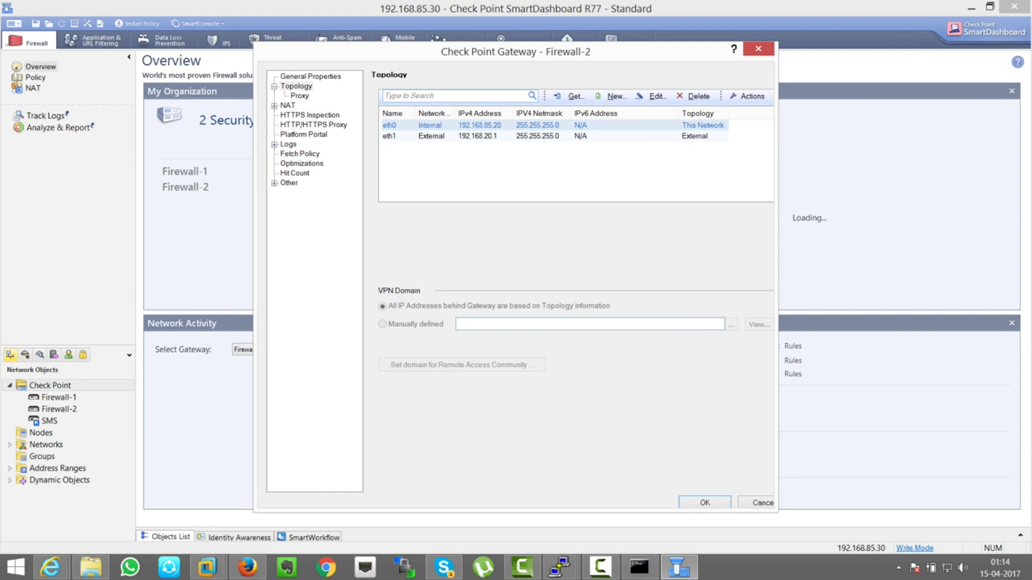
{"action": "key", "text": "Return"}
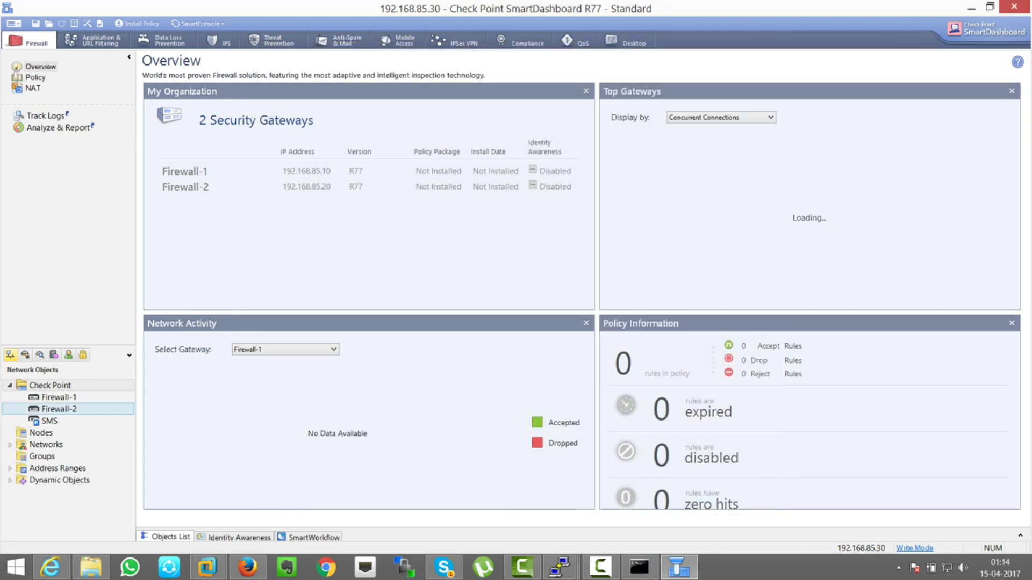
{"action": "double_click", "coordinate": [59, 397]}
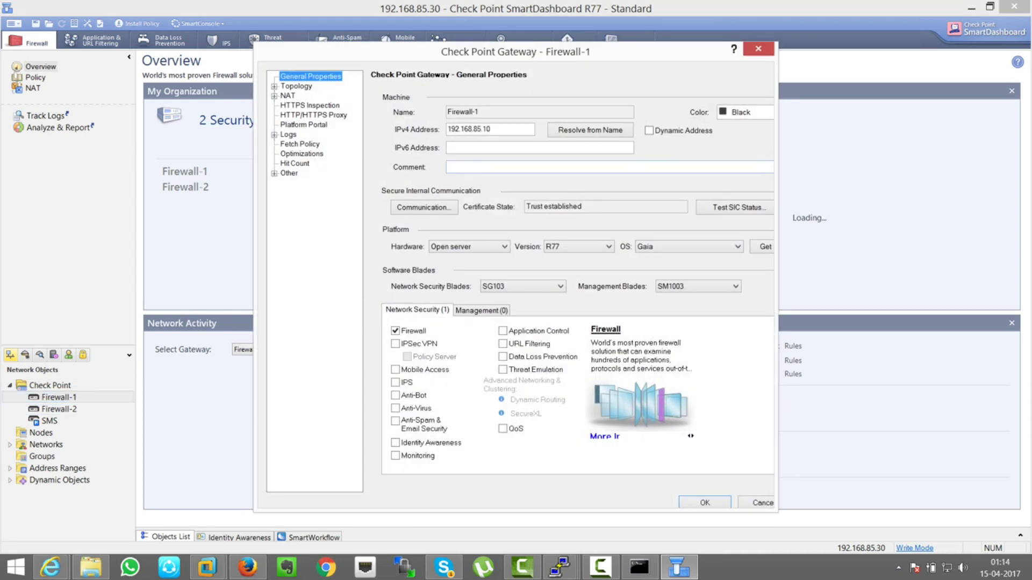
- Fetch Firewall-1's interfaces with topology, then minimize SmartDashboard and the SMS console
{"action": "key", "text": "Down"}
{"action": "left_click", "coordinate": [572, 96]}
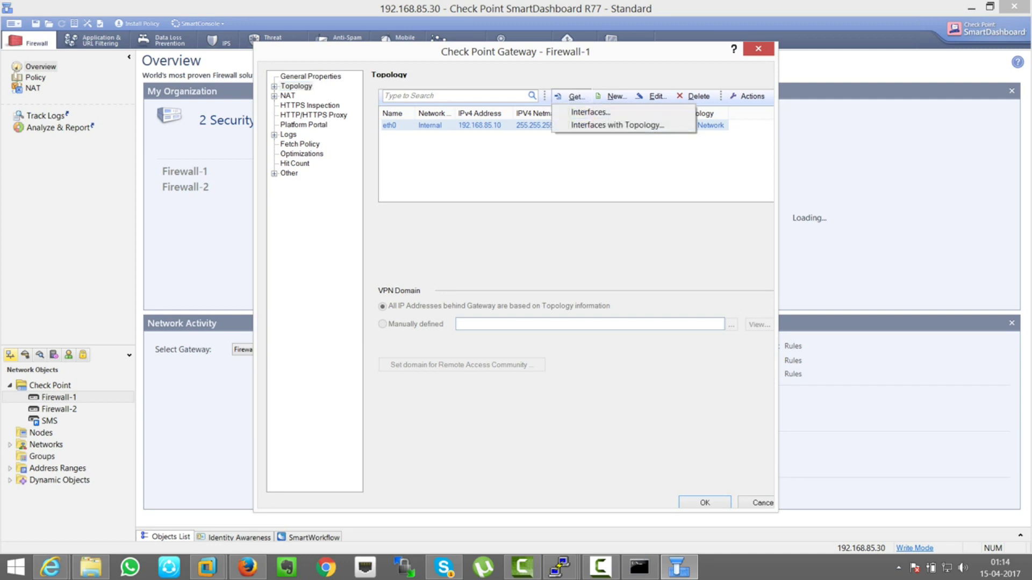
{"action": "left_click", "coordinate": [597, 125]}
{"action": "key", "text": "y"}
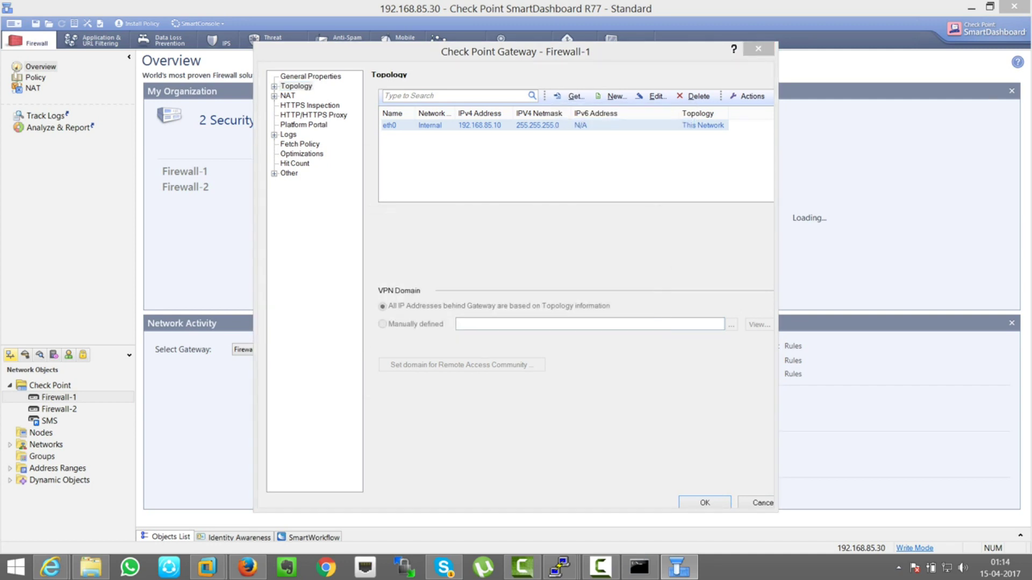
{"action": "key", "text": "Return"}
{"action": "key", "text": "Return"}
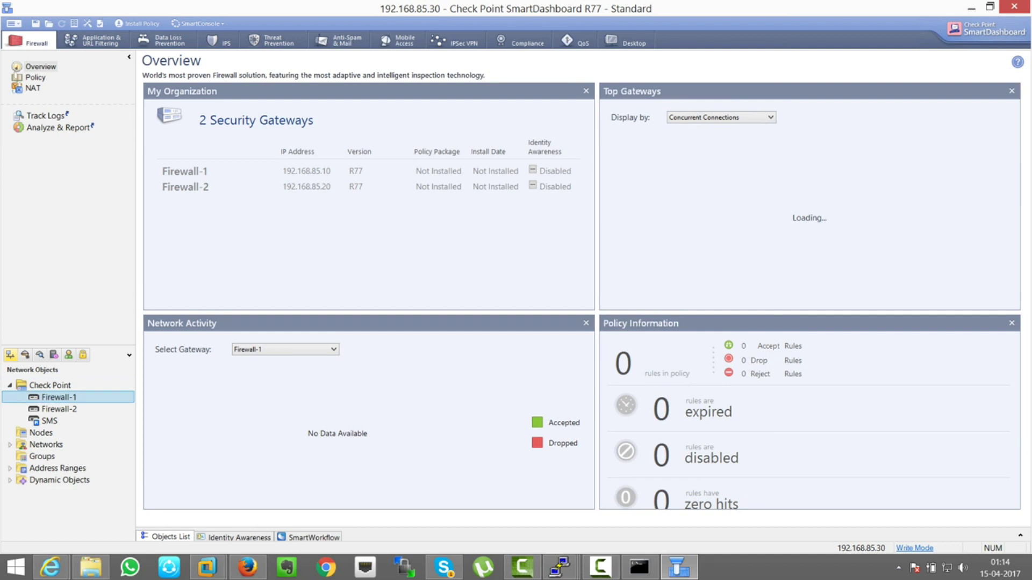
{"action": "left_click", "coordinate": [970, 8]}
{"action": "left_click", "coordinate": [969, 9]}
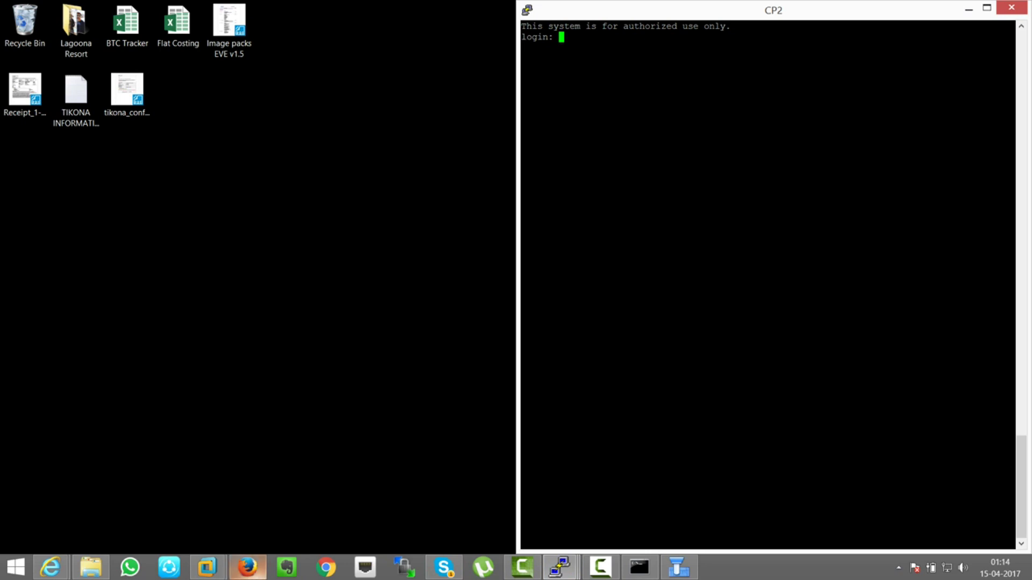
- Start routers R4 and R5 and open R4's console on the right half of the screen
{"action": "left_click", "coordinate": [247, 567]}
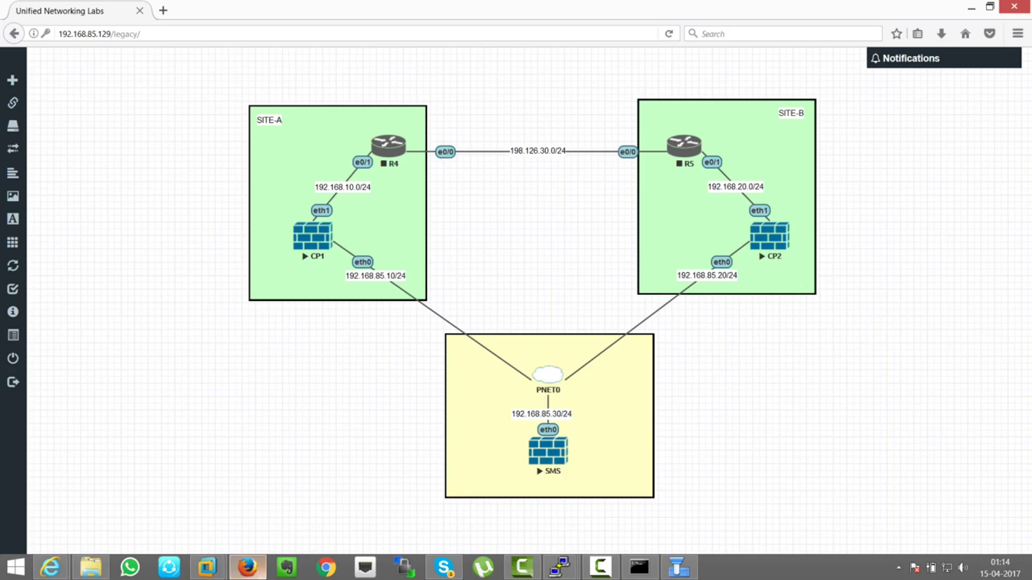
{"action": "right_click", "coordinate": [389, 155]}
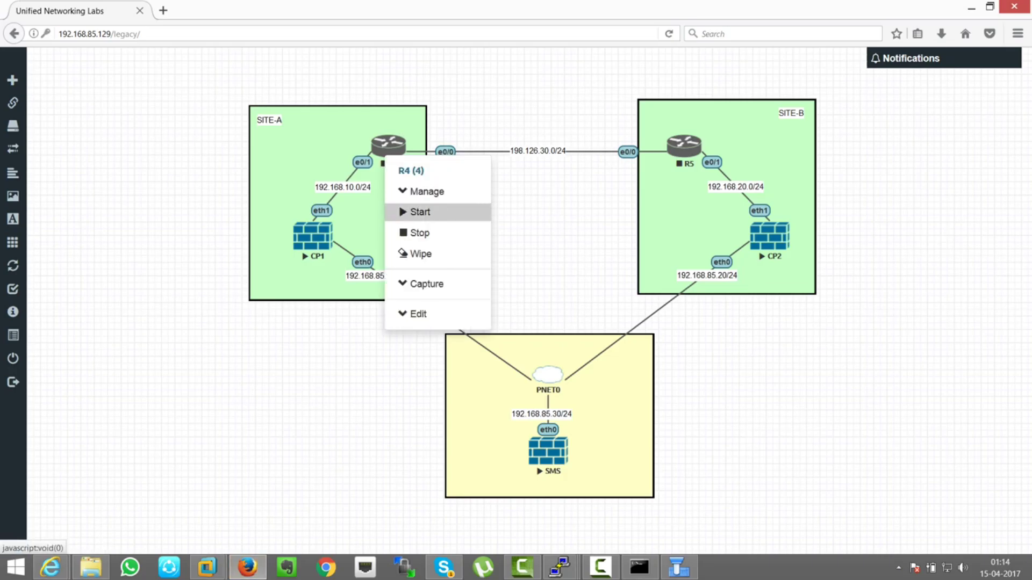
{"action": "left_click", "coordinate": [417, 210]}
{"action": "right_click", "coordinate": [690, 148]}
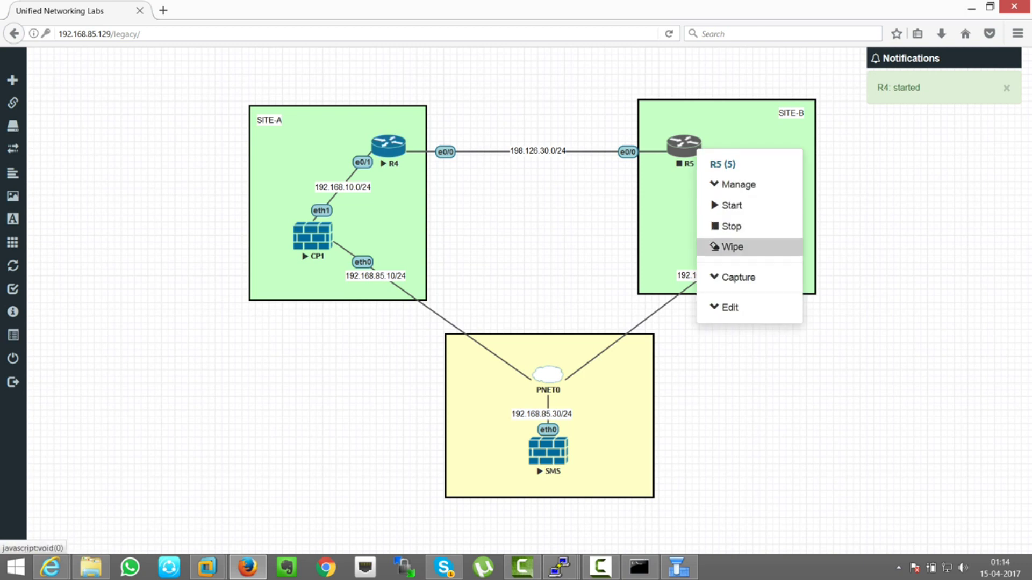
{"action": "left_click", "coordinate": [731, 205]}
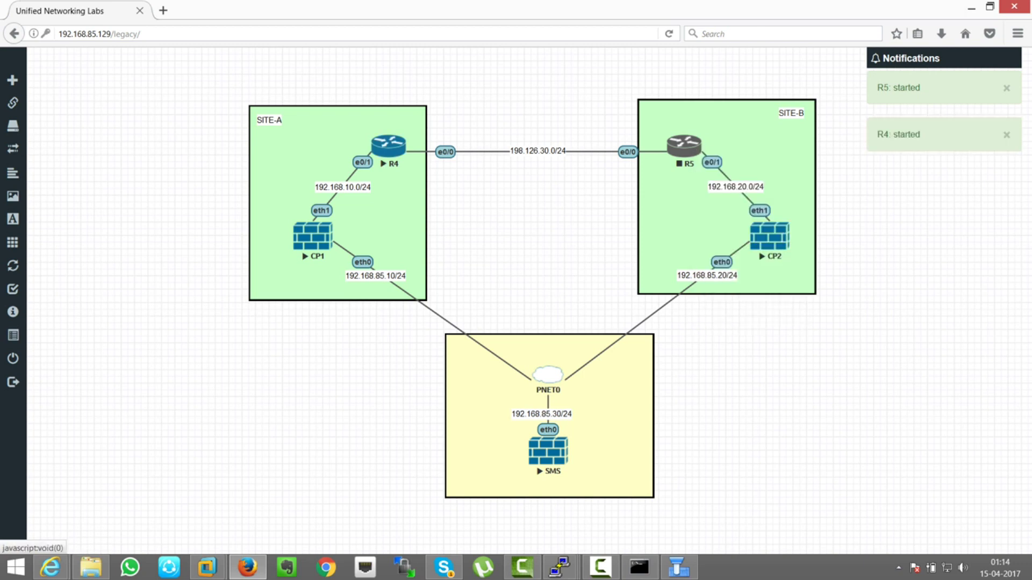
{"action": "left_click", "coordinate": [388, 145]}
{"action": "left_click_drag", "start_coordinate": [268, 62], "coordinate": [1029, 62]}
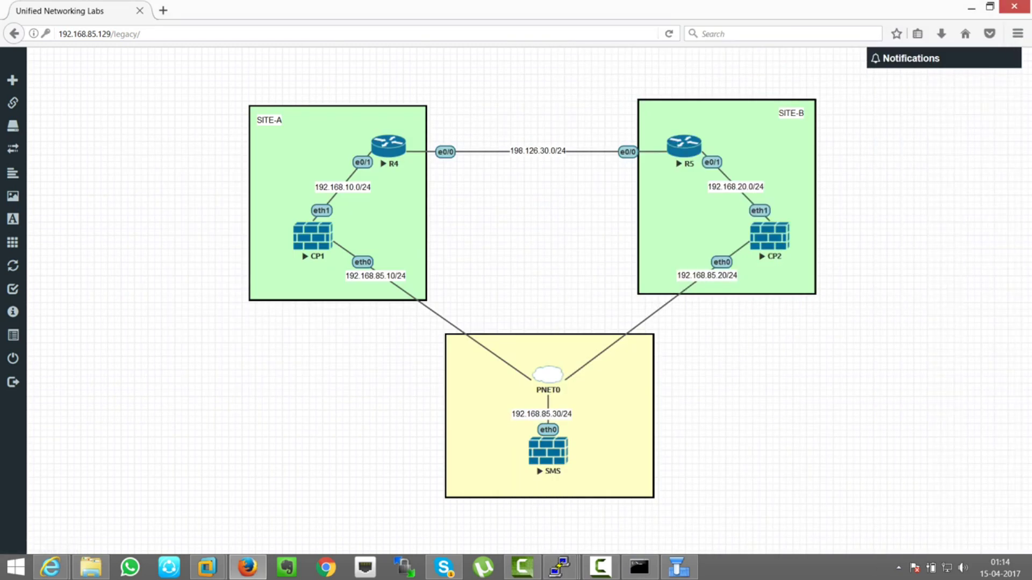
{"action": "mouse_move", "coordinate": [559, 567]}
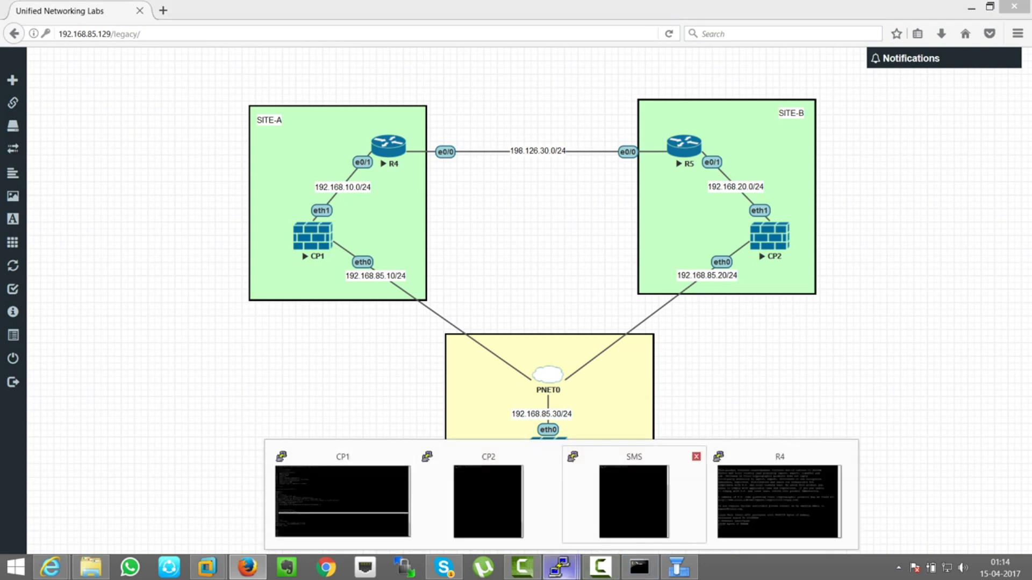
{"action": "mouse_move", "coordinate": [488, 497]}
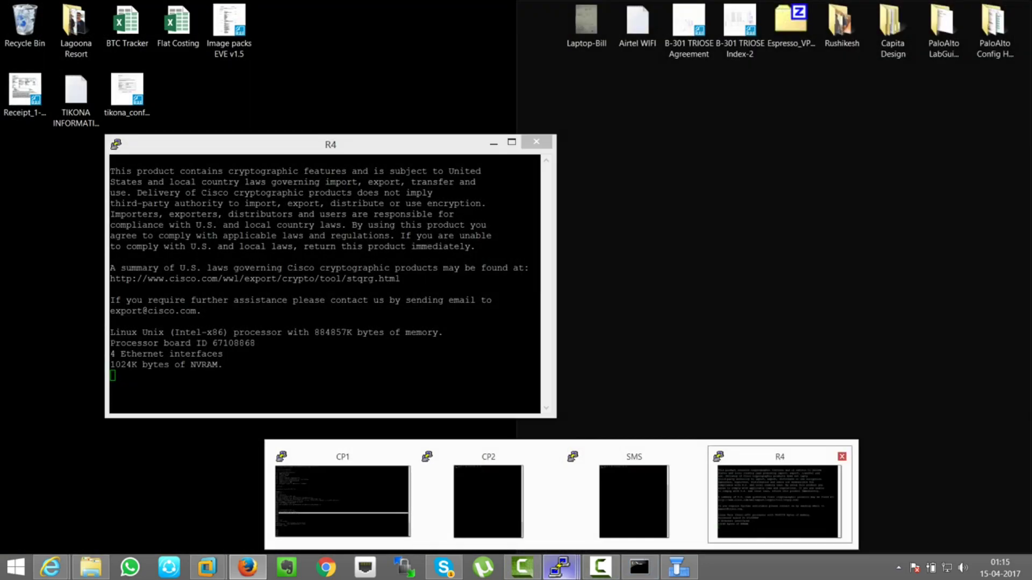
- Arrange the R4 and R5 PuTTY consoles, with R4 snapped to the left half
{"action": "left_click", "coordinate": [779, 499]}
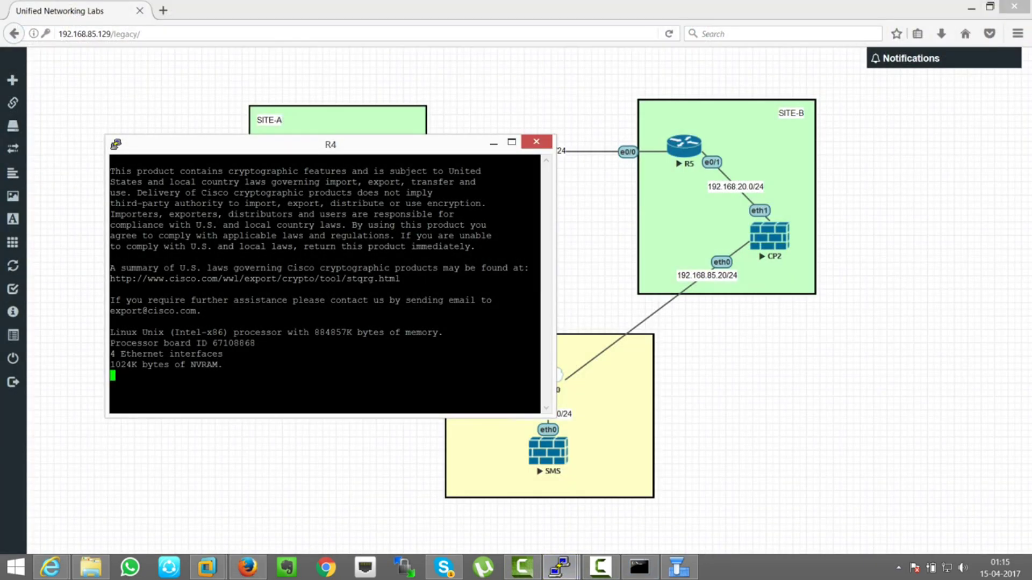
{"action": "key", "text": "alt+Tab"}
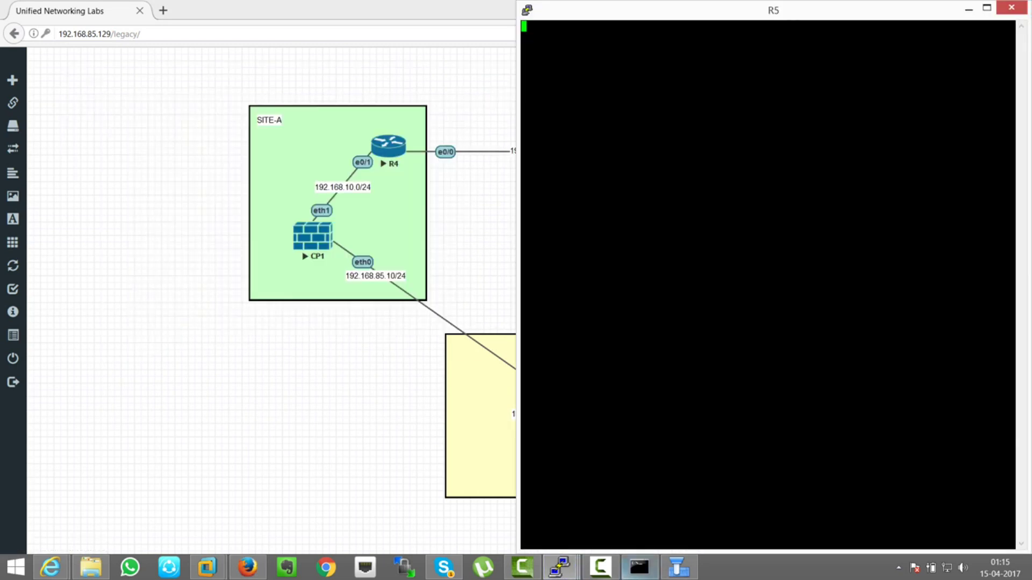
{"action": "mouse_move", "coordinate": [559, 567]}
{"action": "left_click", "coordinate": [707, 497]}
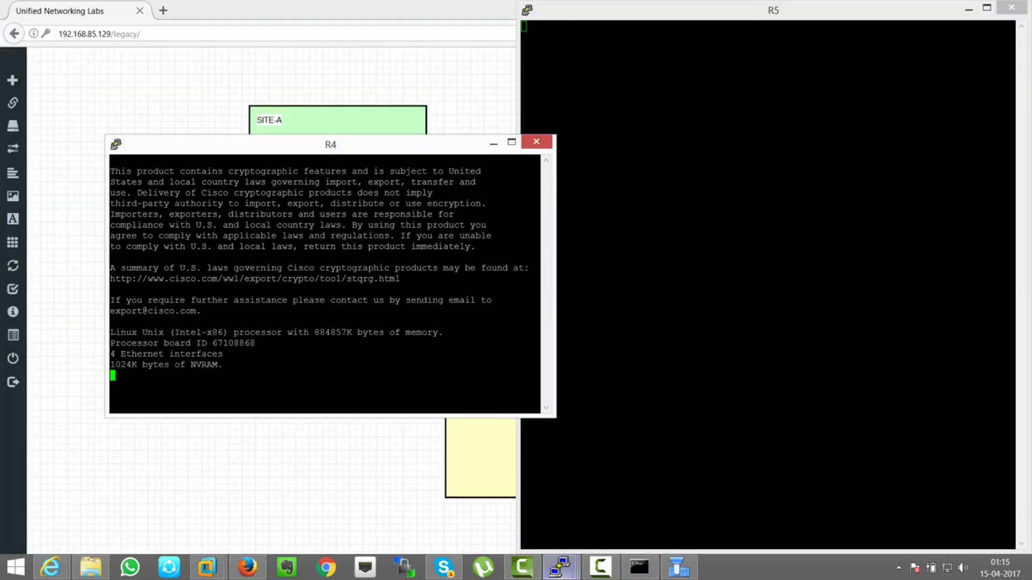
{"action": "key", "text": "super+Left"}
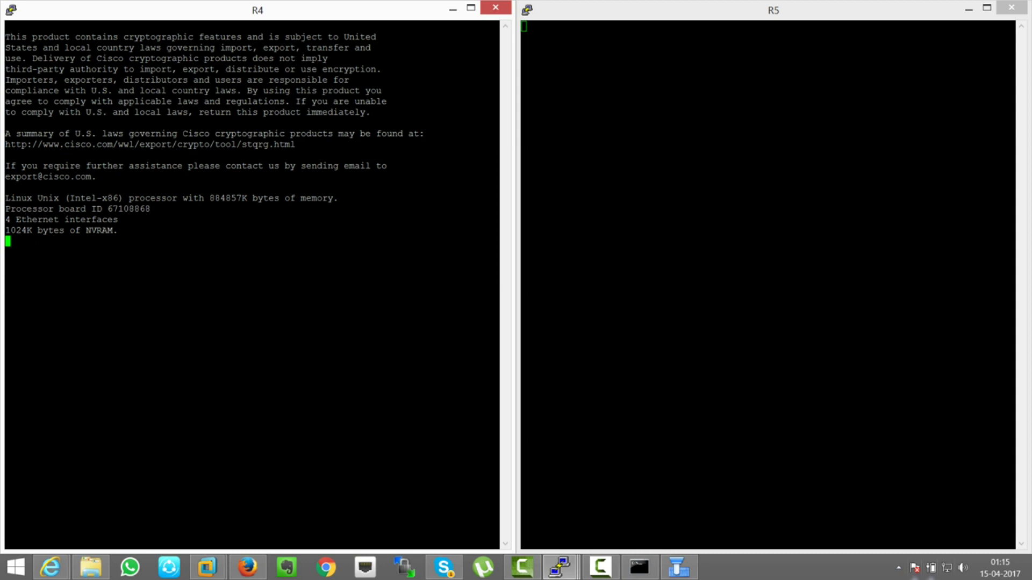
{"action": "left_click", "coordinate": [898, 568]}
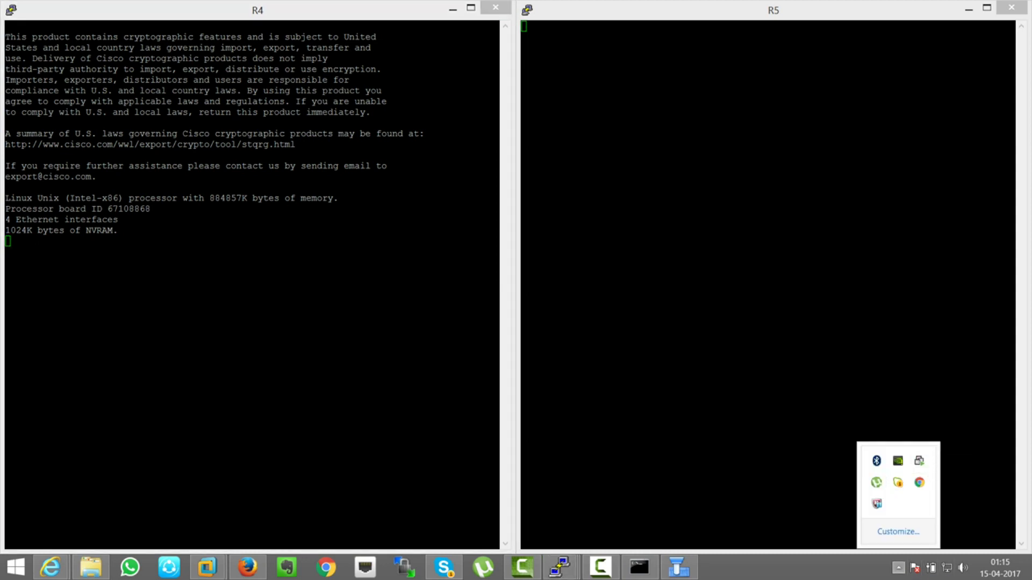
{"action": "key", "text": "Escape"}
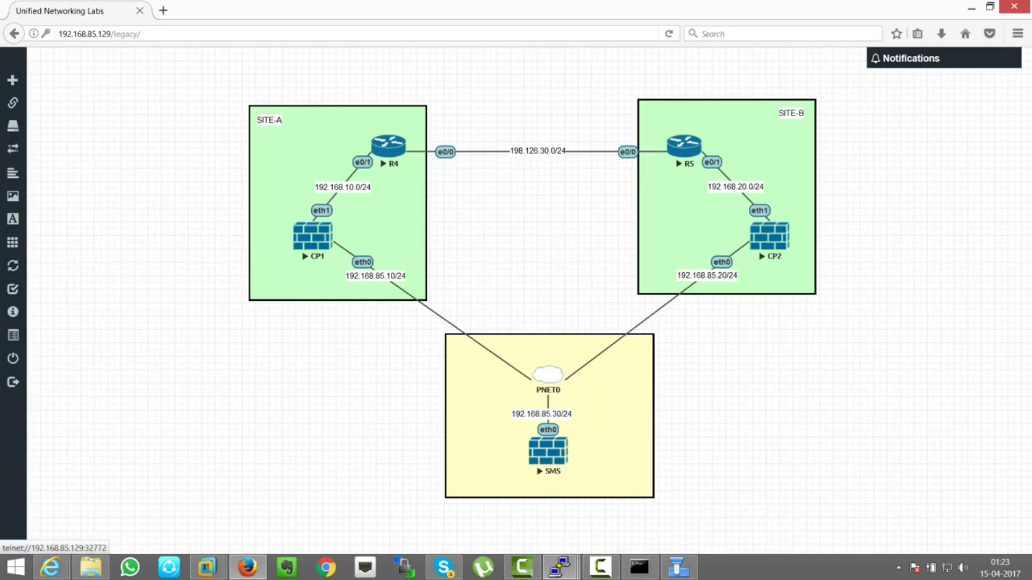
- Run 'show ip int brief' on R4 and highlight addresses 198.126.30.4 and 192.168.10.4
{"action": "key", "text": "Return"}
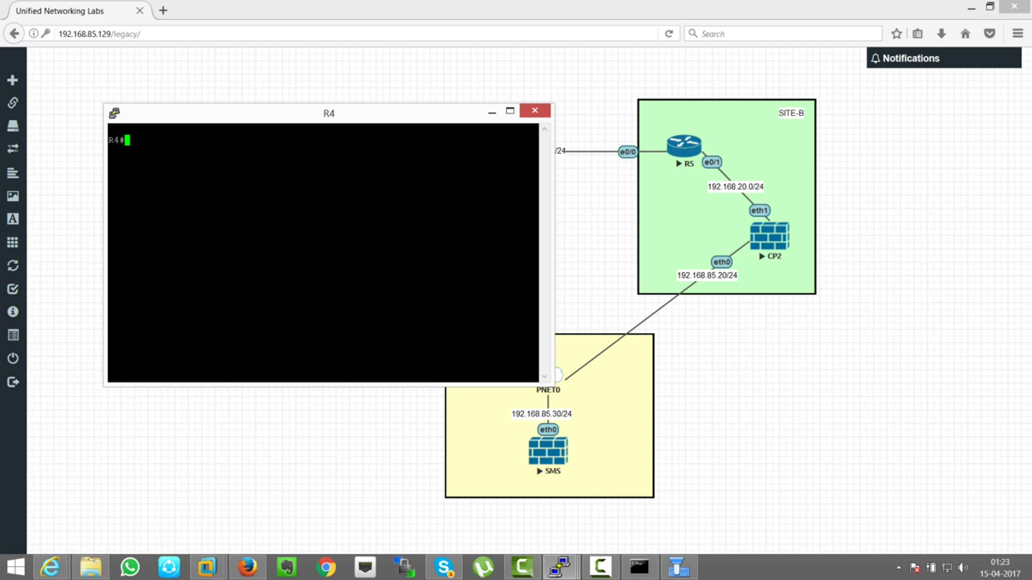
{"action": "type", "text": "sho"}
{"action": "key", "text": "Tab"}
{"action": "type", "text": "ip int br"}
{"action": "key", "text": "Tab"}
{"action": "key", "text": "Return"}
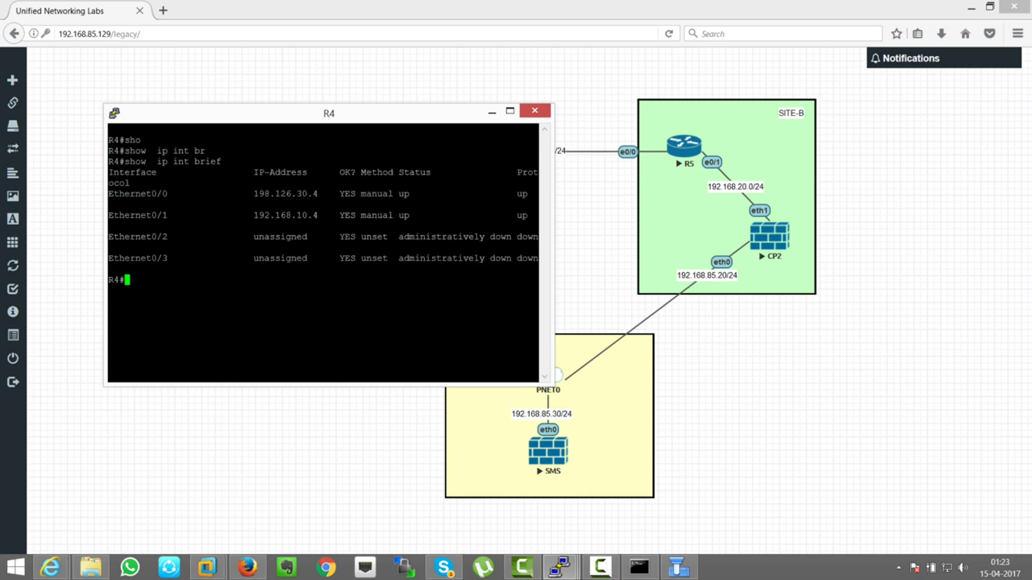
{"action": "key", "text": "super+Right"}
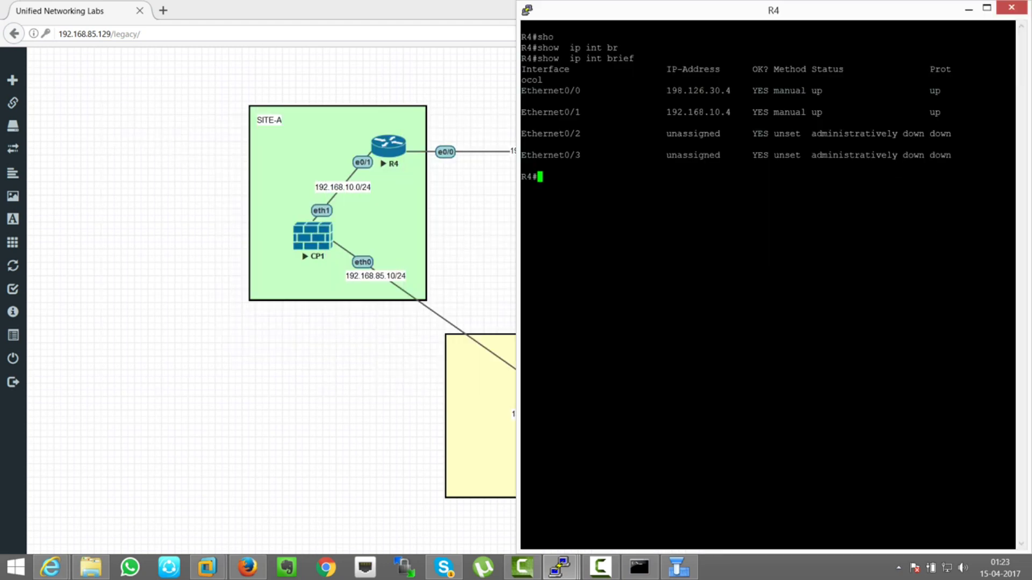
{"action": "left_click_drag", "start_coordinate": [662, 90], "coordinate": [734, 91]}
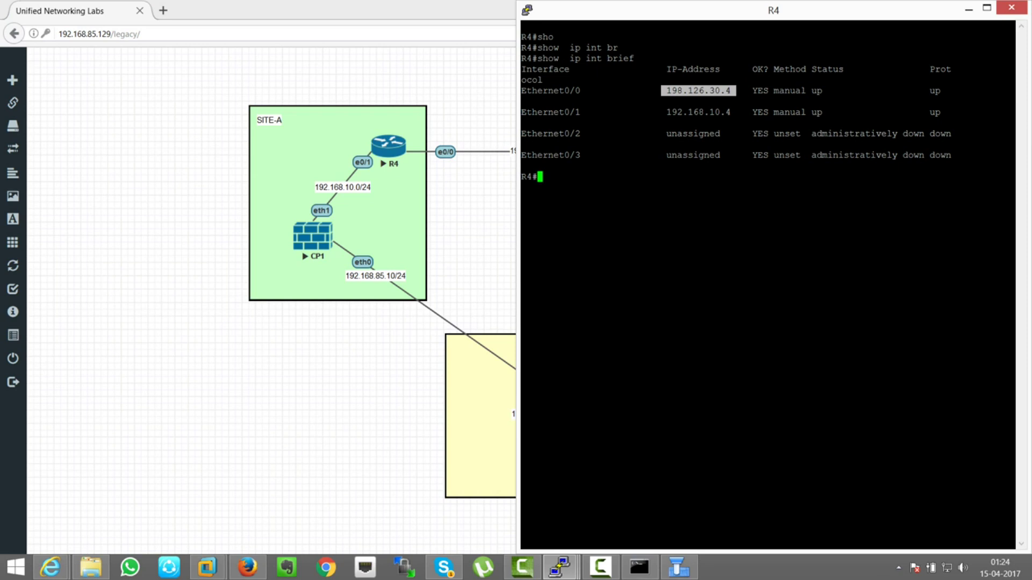
{"action": "key", "text": "super+Left"}
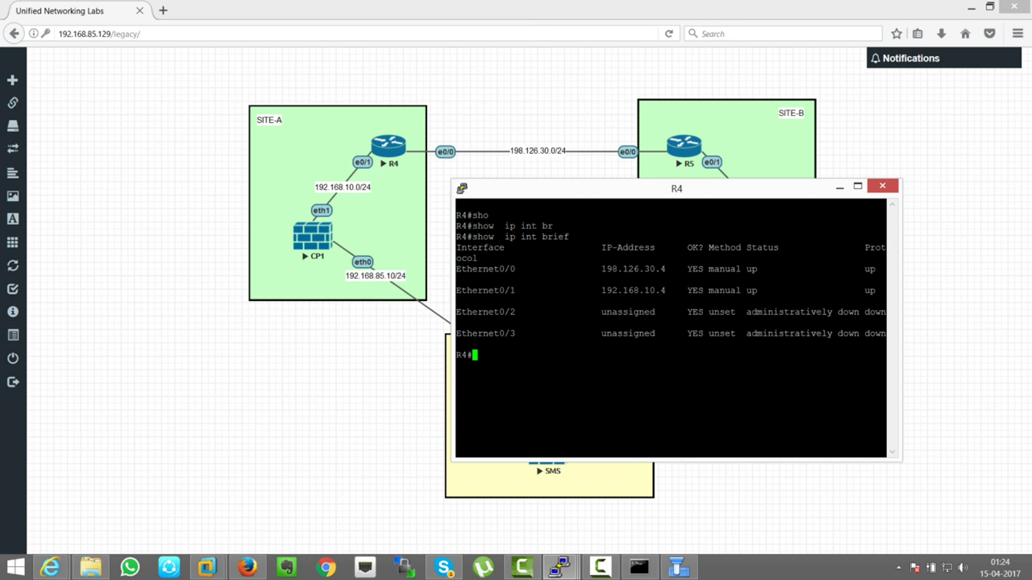
{"action": "left_click_drag", "start_coordinate": [601, 290], "coordinate": [670, 290]}
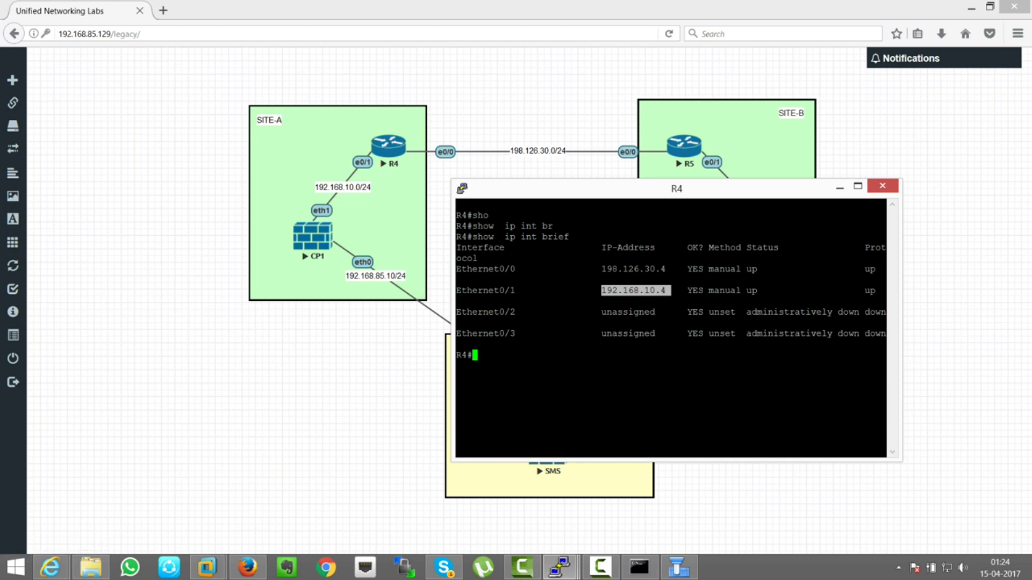
{"action": "left_click_drag", "start_coordinate": [601, 269], "coordinate": [665, 269]}
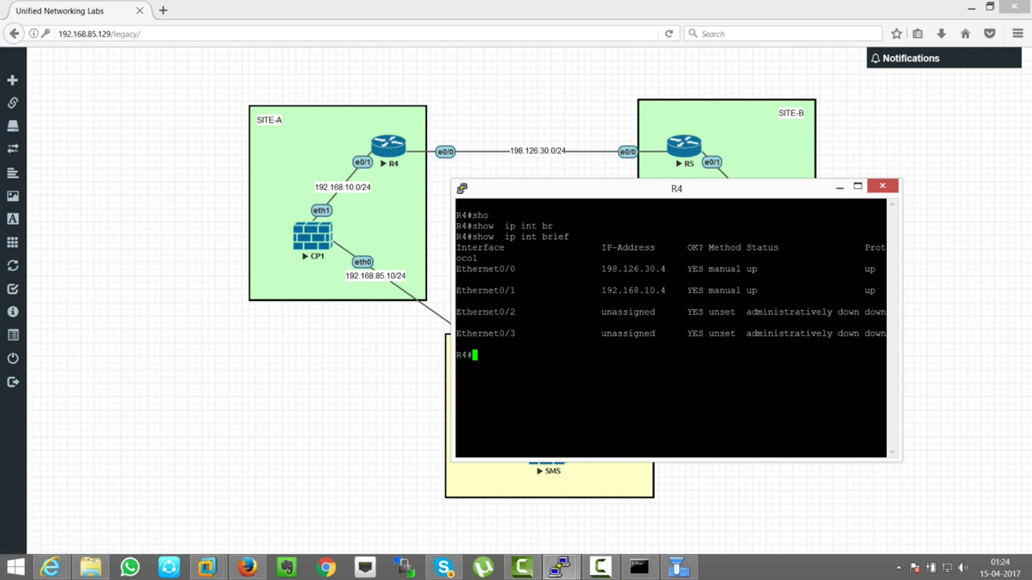
- Run 'show ip route' on R4, confirm the default route via 198.126.30.5, and close the console
{"action": "type", "text": "sho"}
{"action": "key", "text": "Tab"}
{"action": "type", "text": "ip rou"}
{"action": "key", "text": "Tab"}
{"action": "key", "text": "Return"}
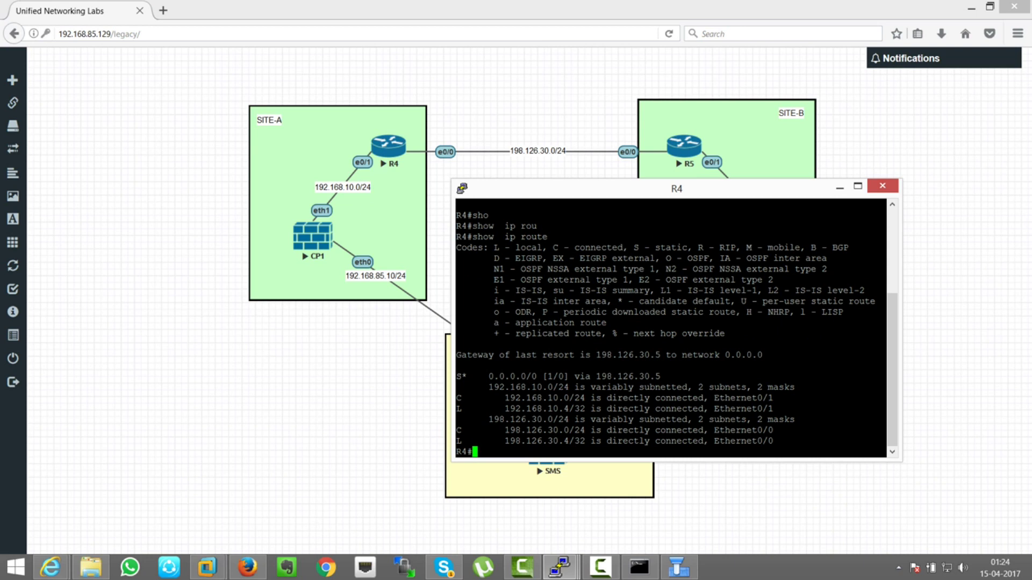
{"action": "left_click_drag", "start_coordinate": [520, 376], "coordinate": [627, 377]}
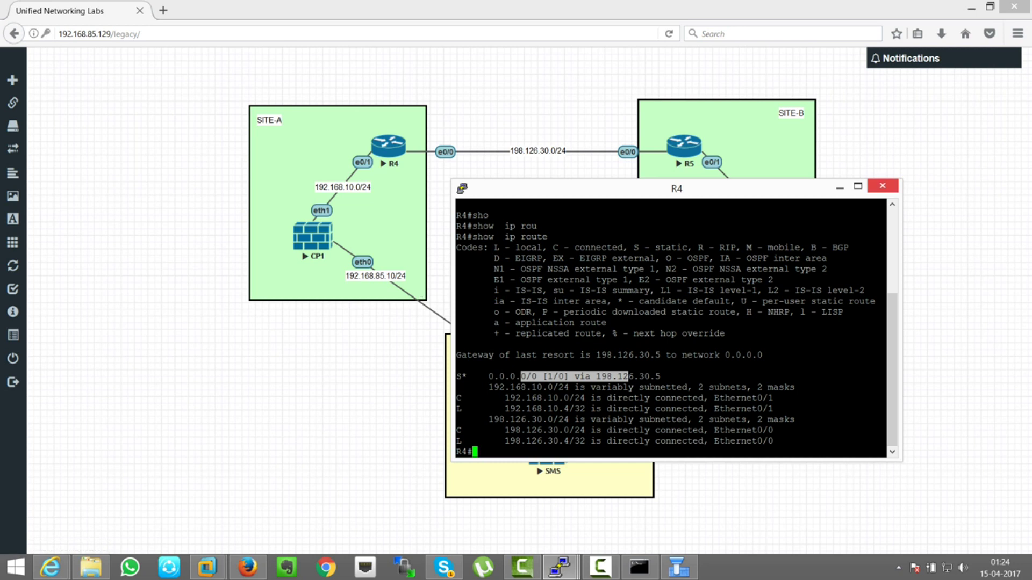
{"action": "left_click", "coordinate": [882, 185]}
{"action": "left_click", "coordinate": [532, 330]}
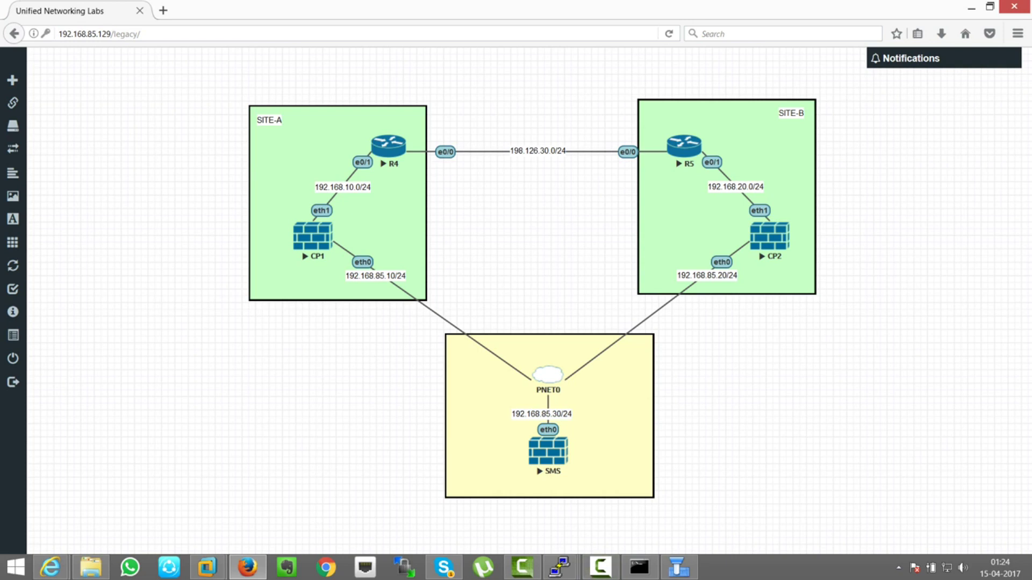
- Bring SmartDashboard's Overview, listing Firewall-1 and Firewall-2, back to the front
{"action": "mouse_move", "coordinate": [600, 567]}
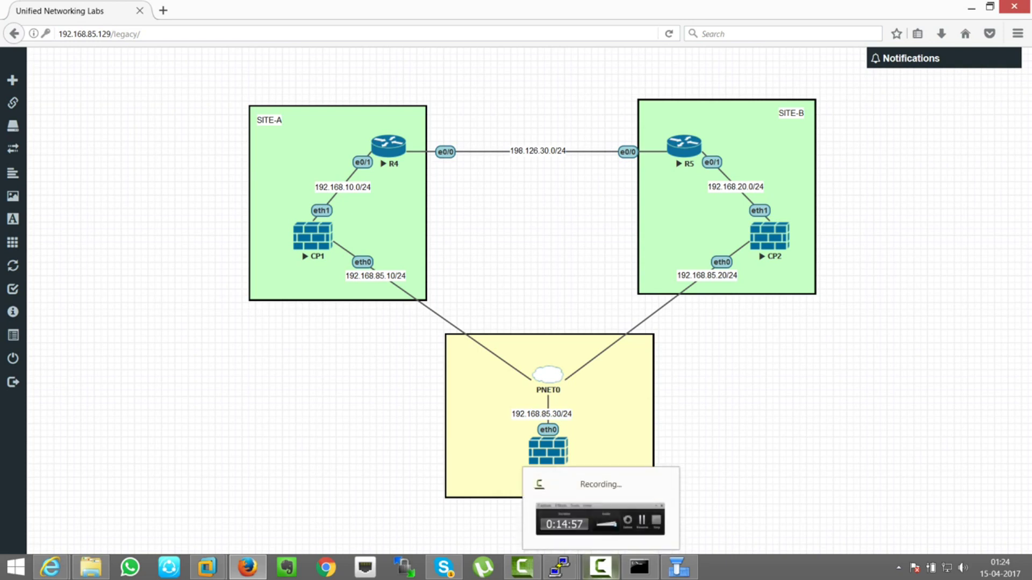
{"action": "left_click", "coordinate": [601, 519]}
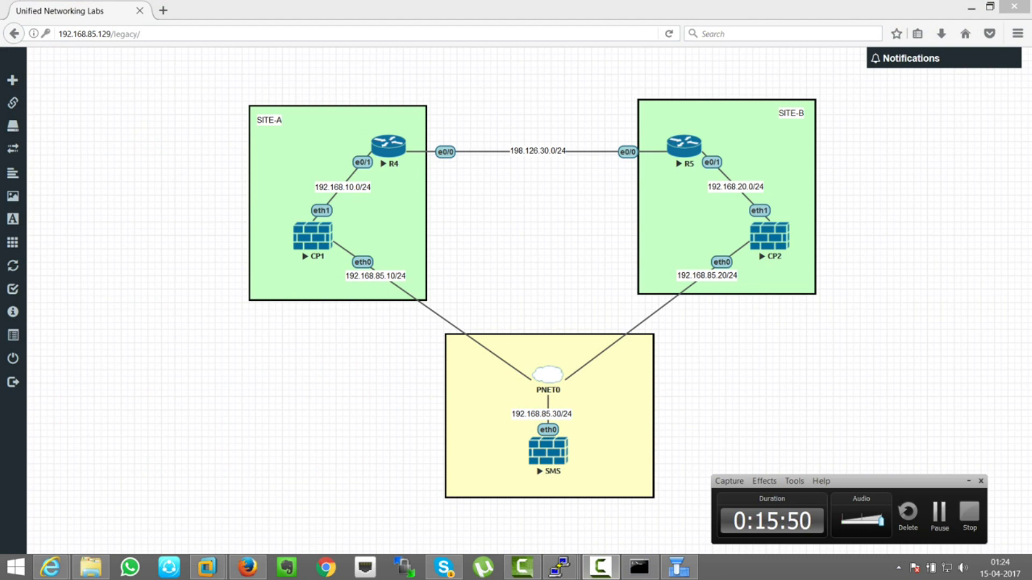
{"action": "key", "text": "alt+Tab"}
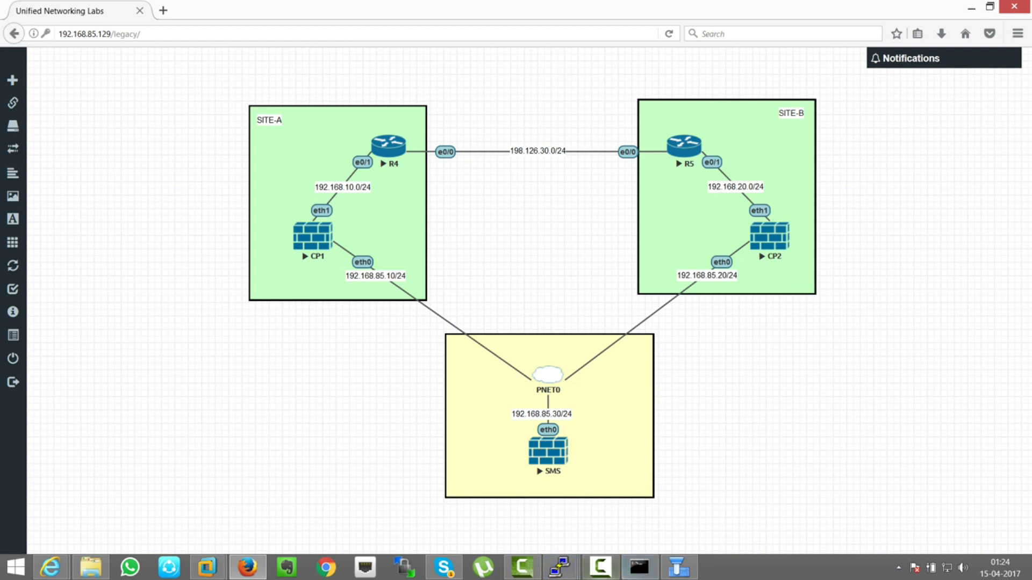
{"action": "left_click", "coordinate": [679, 566]}
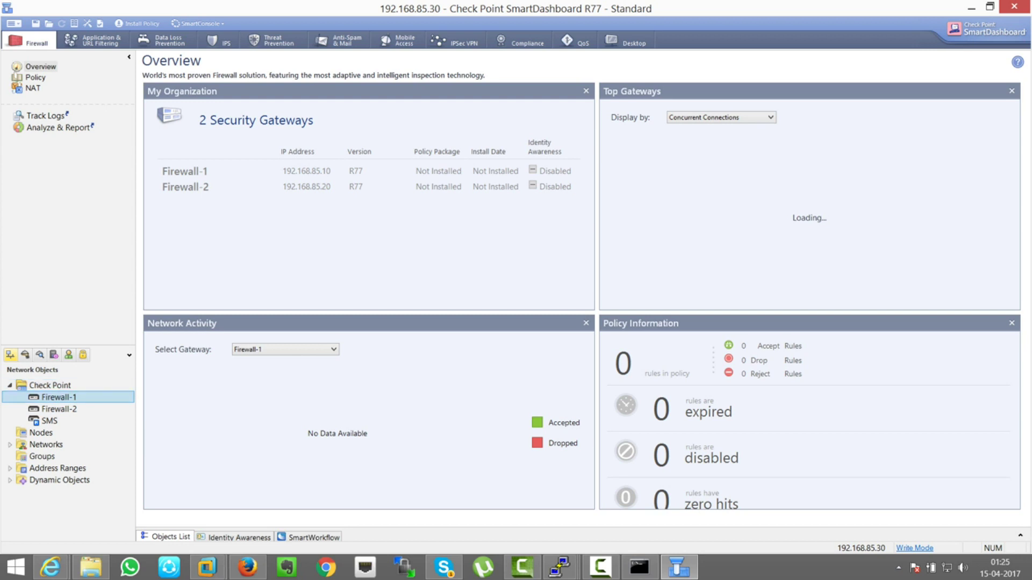
- Select Firewall-2 in the Network Objects tree, then minimize SmartDashboard
{"action": "left_click", "coordinate": [59, 409]}
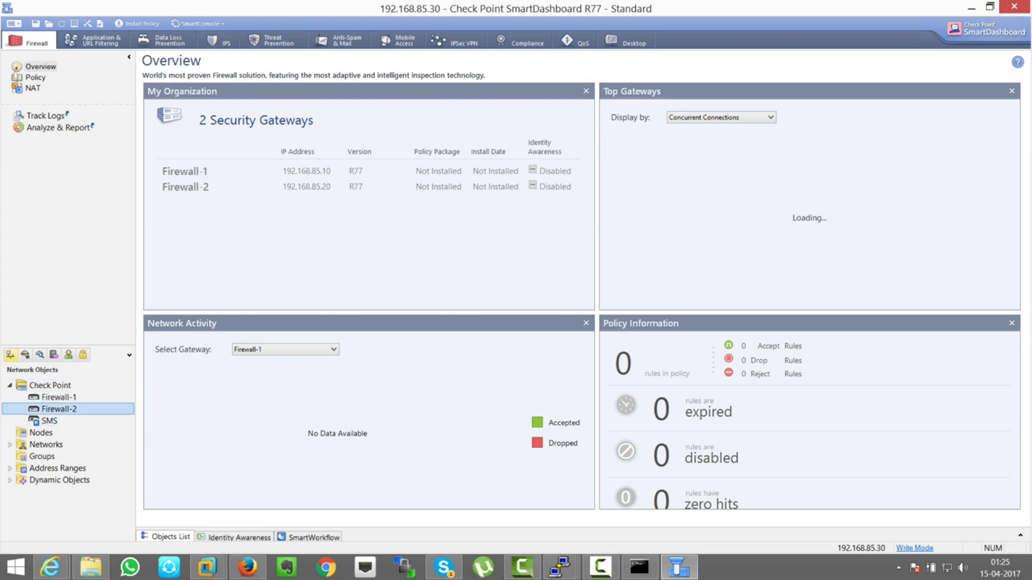
{"action": "mouse_move", "coordinate": [1031, 1]}
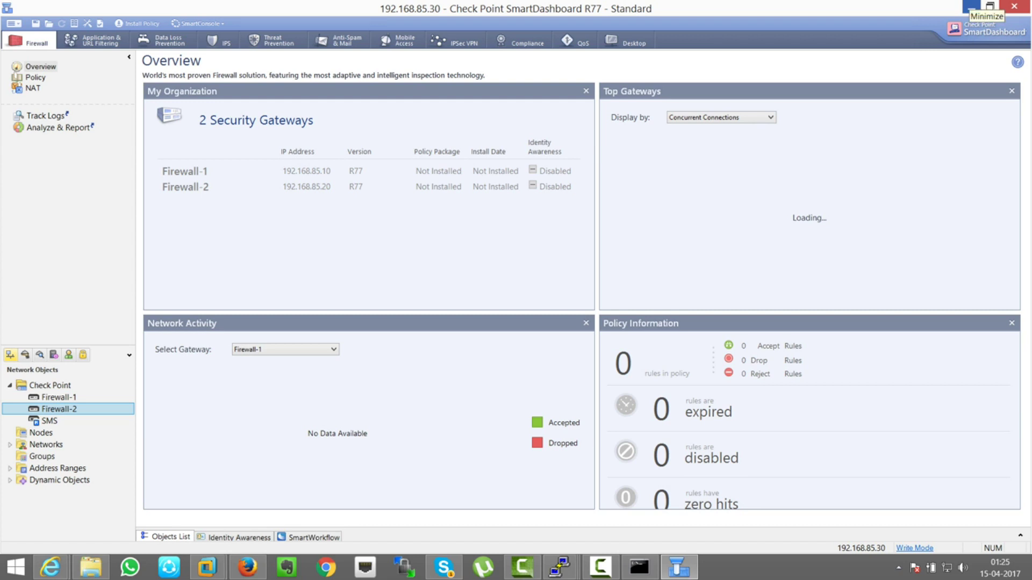
{"action": "left_click", "coordinate": [970, 7]}
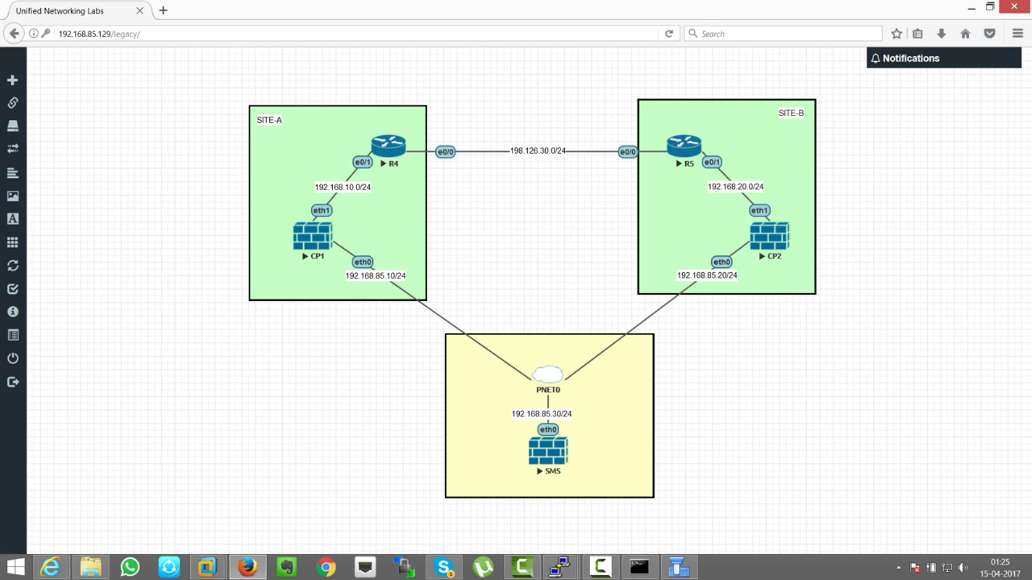
{"action": "mouse_move", "coordinate": [560, 567]}
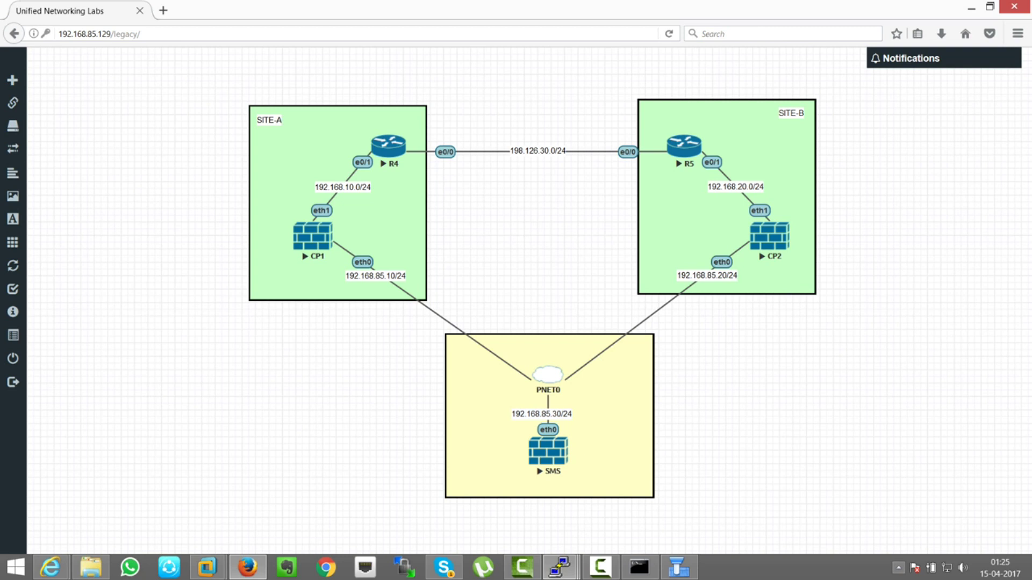
{"action": "left_click", "coordinate": [898, 567]}
{"action": "key", "text": "Escape"}
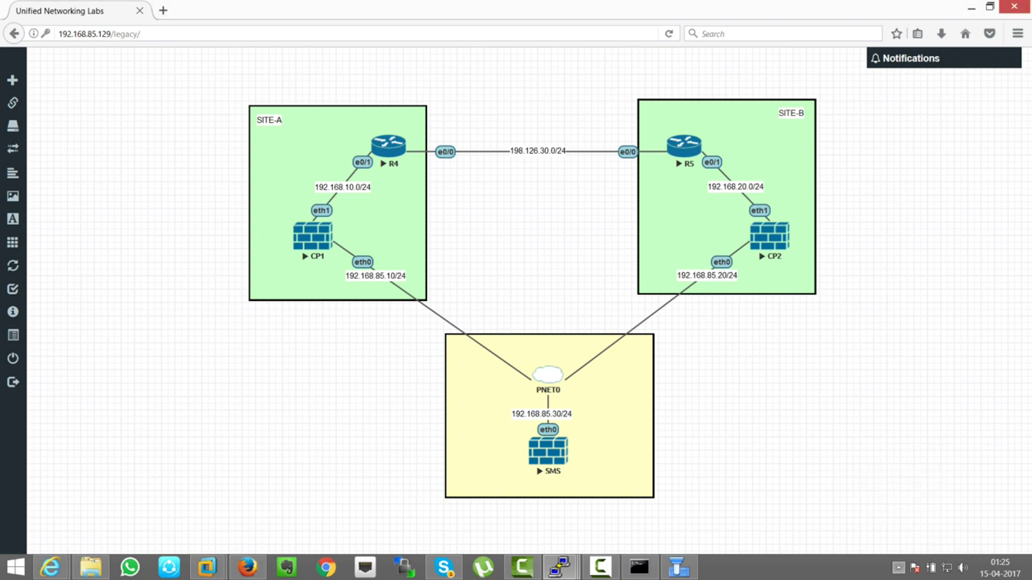
{"action": "mouse_move", "coordinate": [678, 567]}
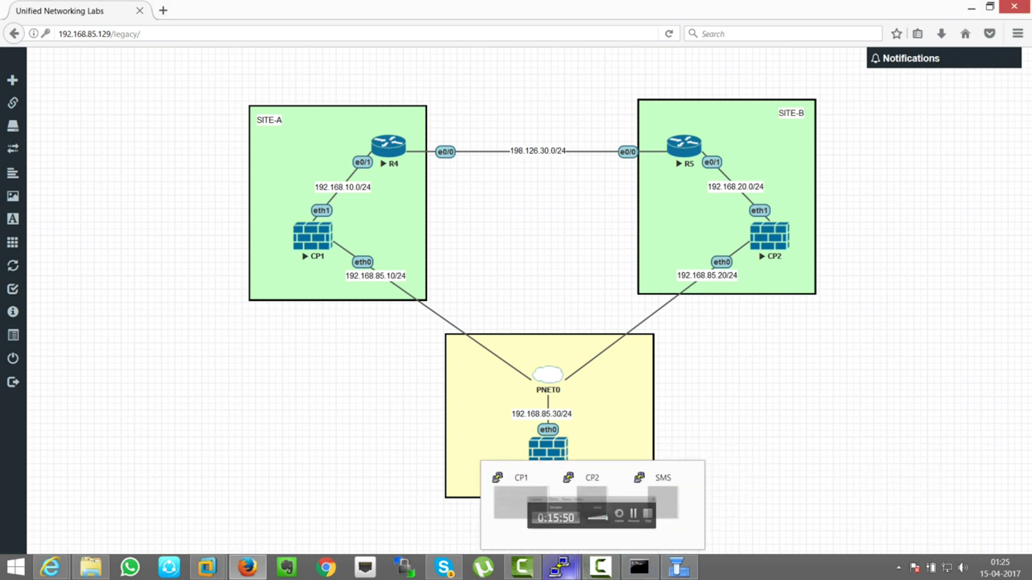